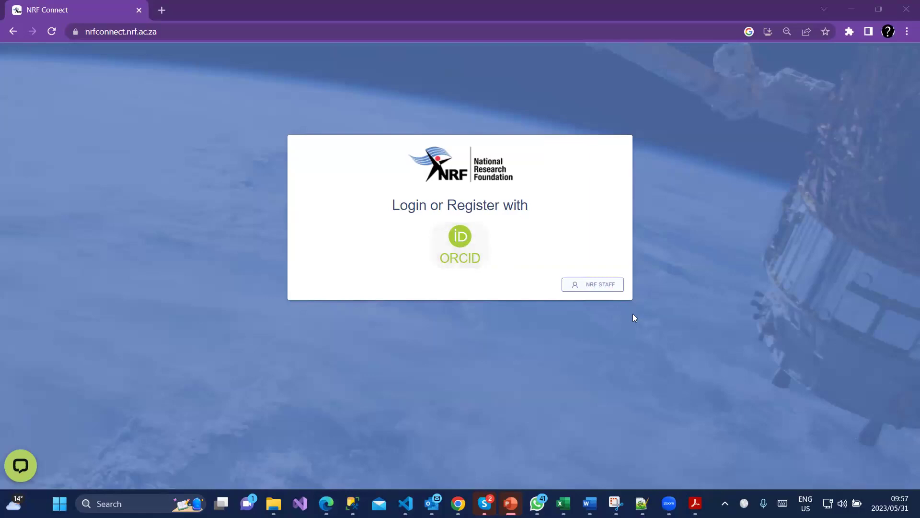
# Choose ORCID under 'Login or Register with' and continue to the ORCID sign-in page.
pyautogui.click(592, 287)
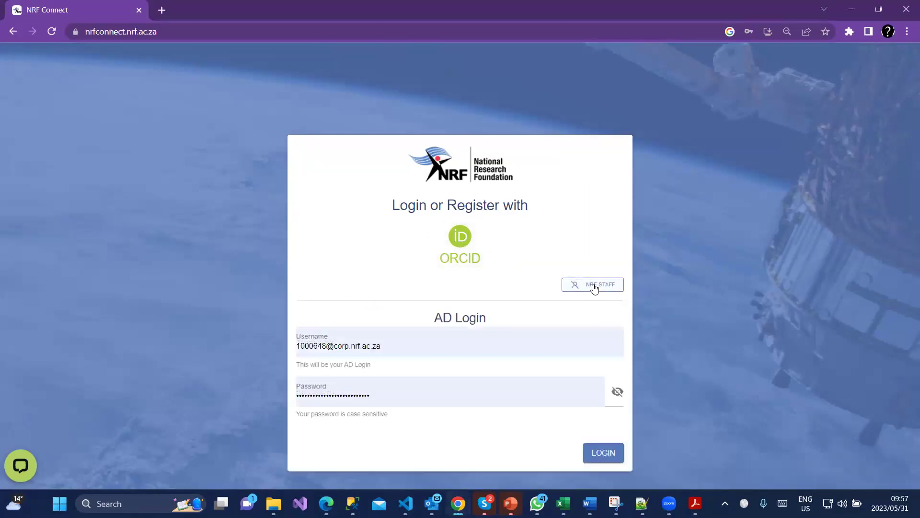
pyautogui.click(594, 286)
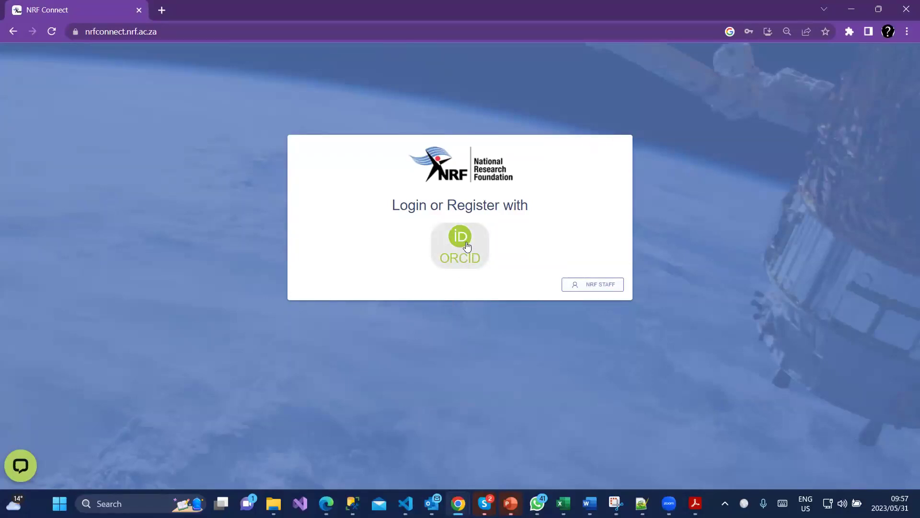
pyautogui.click(467, 247)
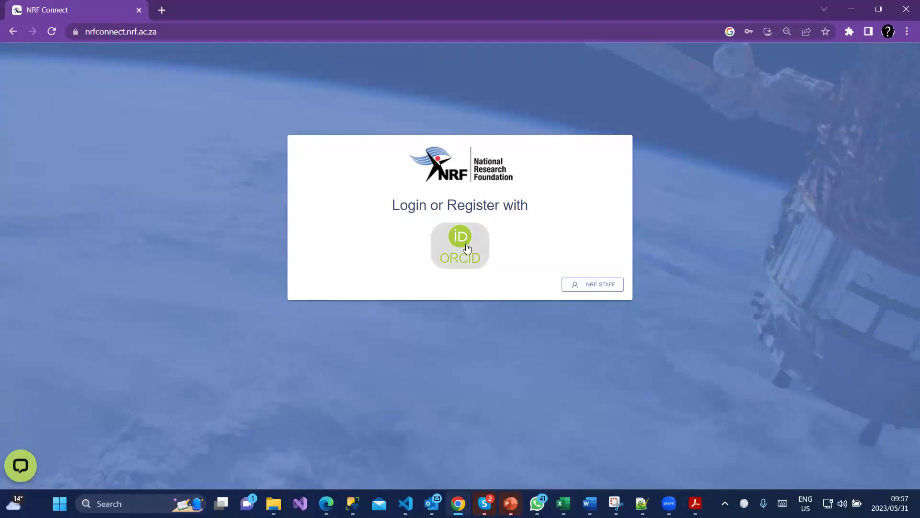
pyautogui.click(466, 252)
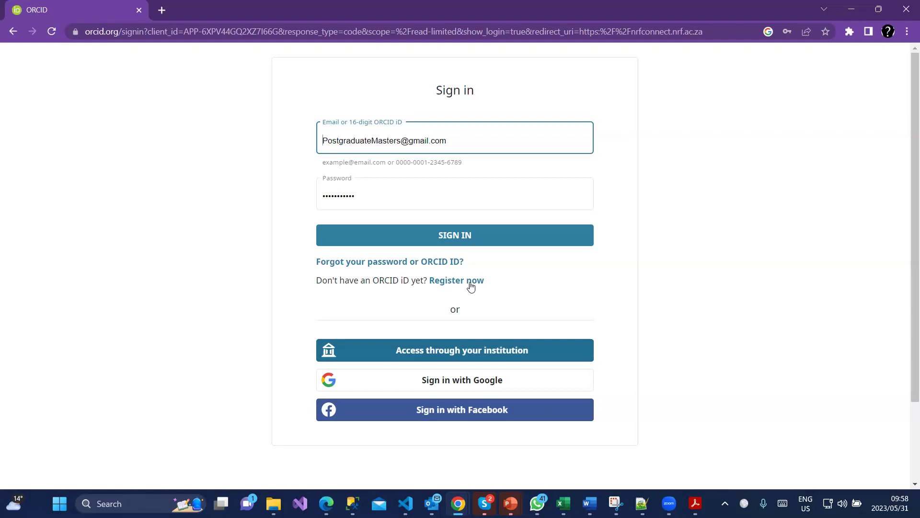
# Start creating a new ORCID iD and enter the applicant's first name.
pyautogui.click(470, 283)
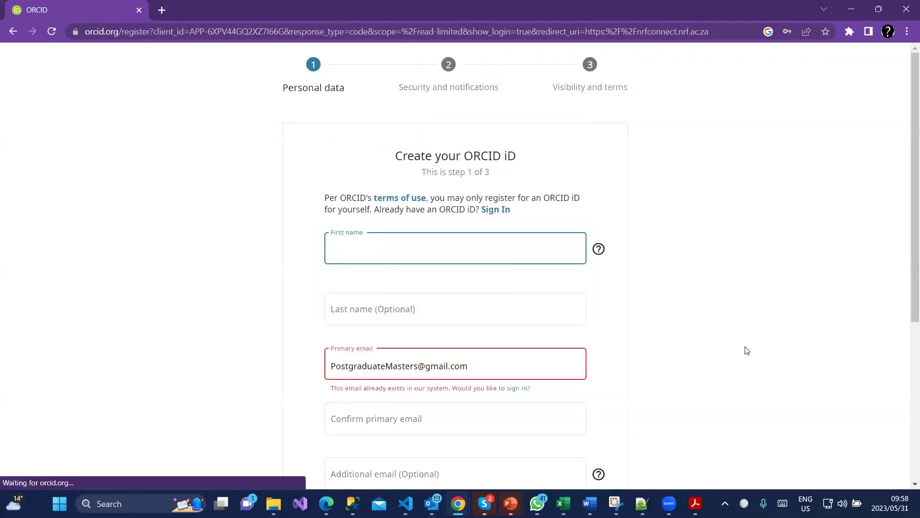
pyautogui.scroll(-2, 743, 349)
pyautogui.scroll(1, 300, 241)
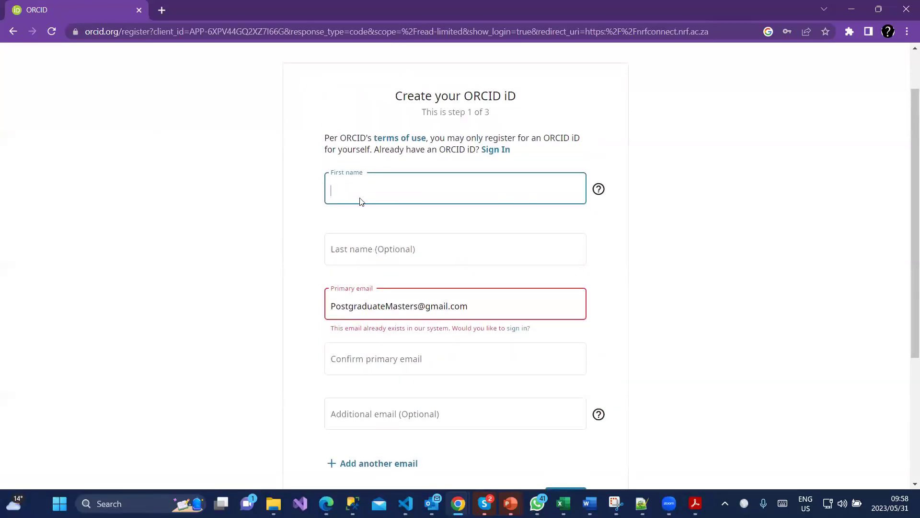
pyautogui.write('T')
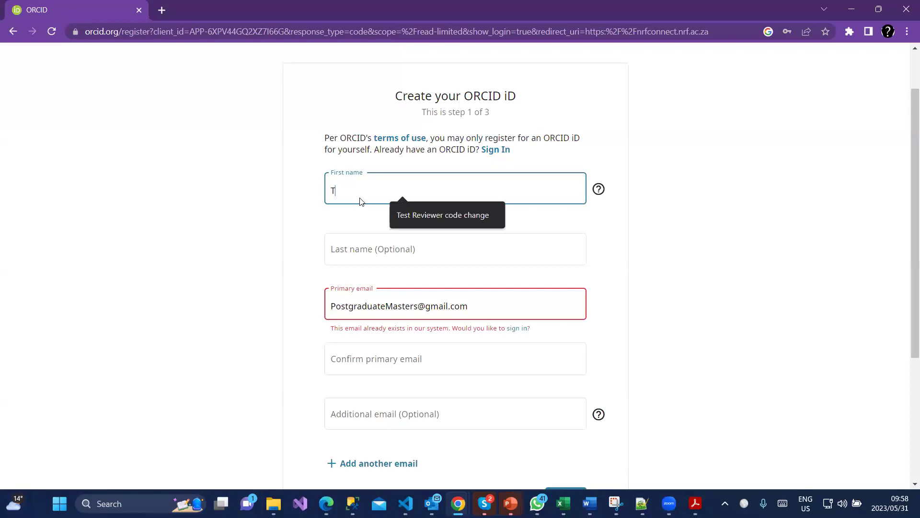
pyautogui.write('estin')
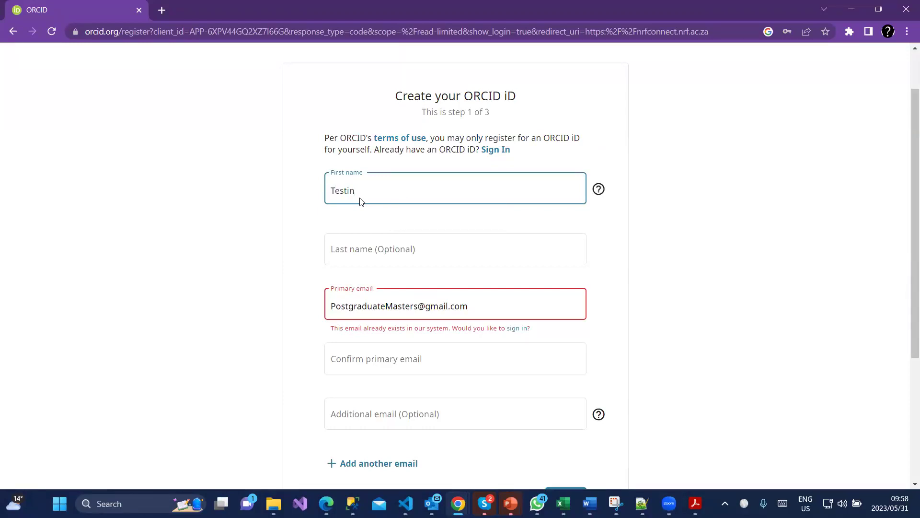
pyautogui.write('g May')
# Append '1' to the primary e-mail, retype it as confirmation, and advance to step 2.
pyautogui.click(419, 306)
pyautogui.write('1')
pyautogui.click(422, 356)
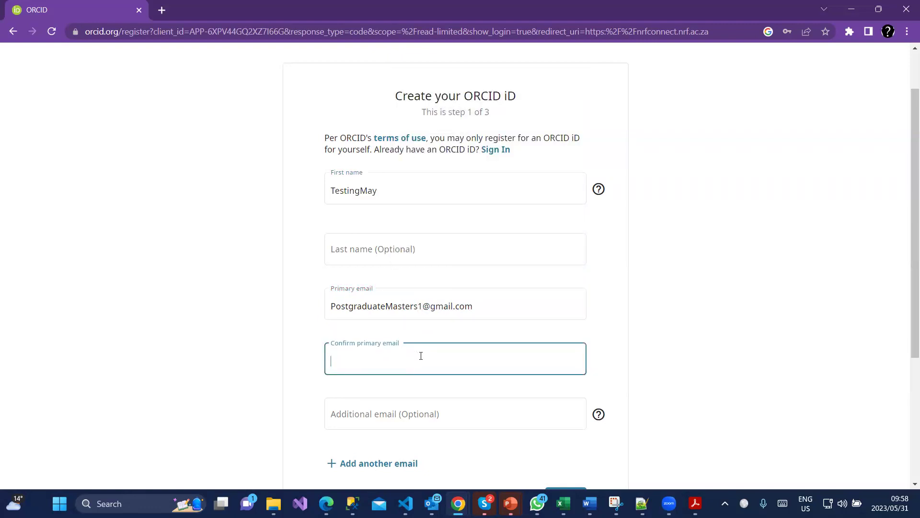
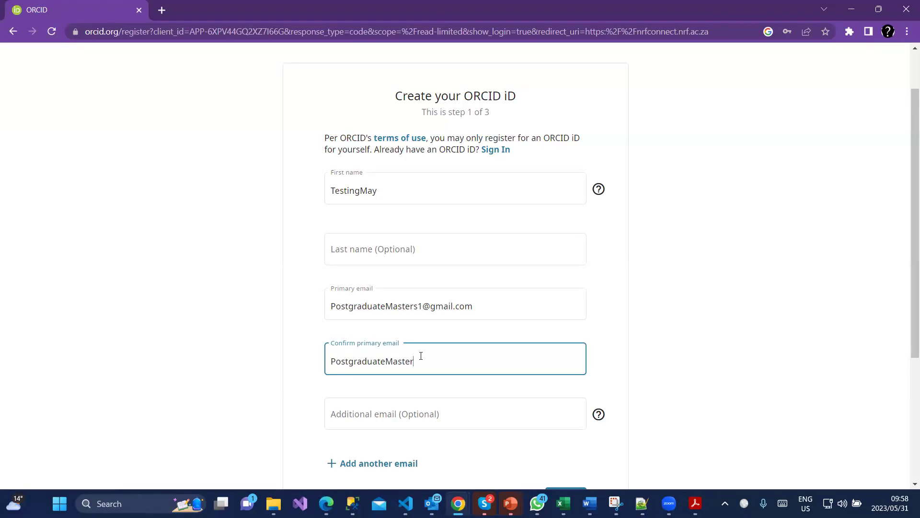
pyautogui.scroll(-2, 431, 365)
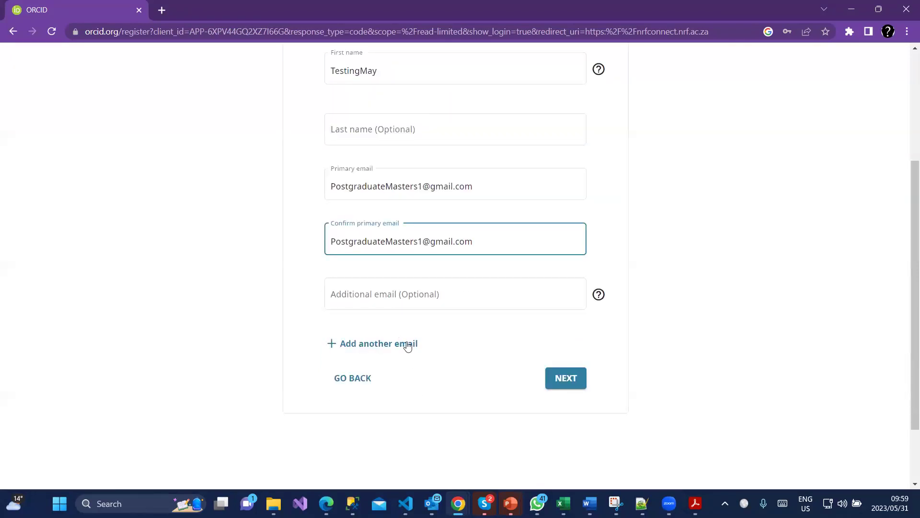
pyautogui.scroll(1, 452, 345)
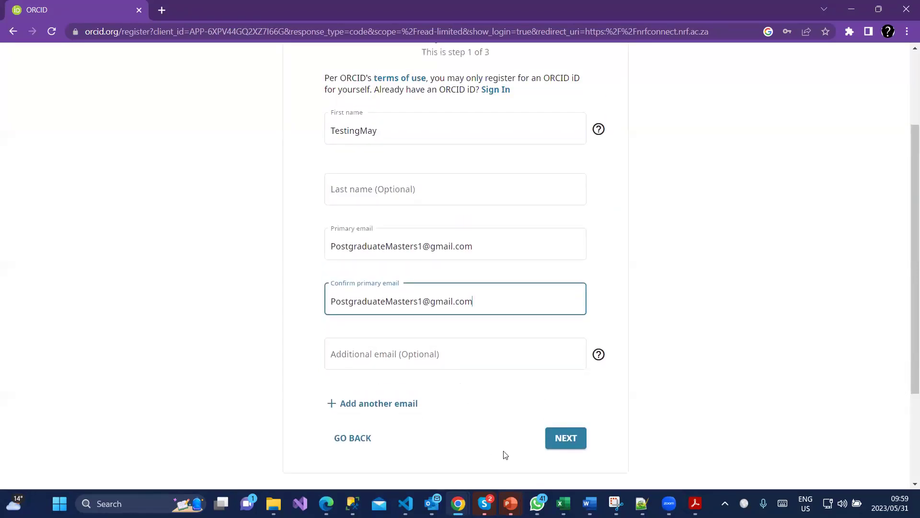
pyautogui.click(567, 438)
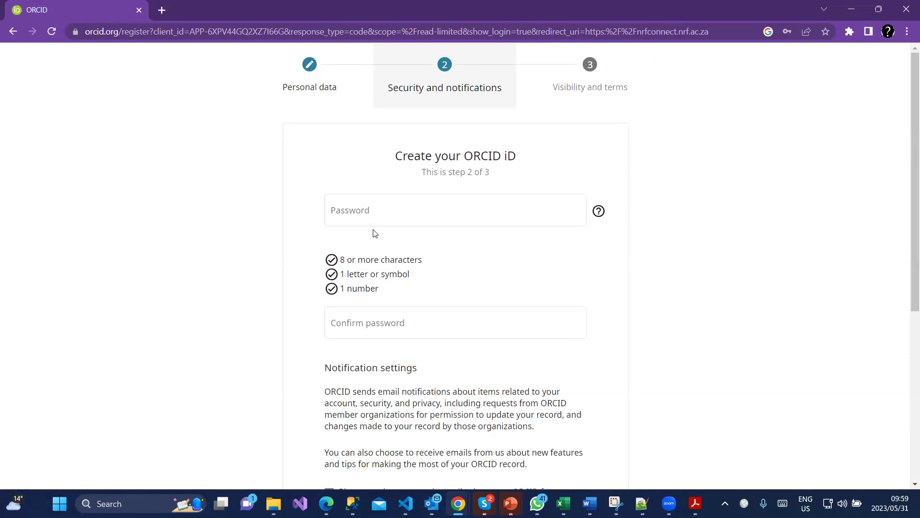
# Enter and confirm the ORCID account password, then advance to step 3, Visibility and terms.
pyautogui.click(358, 214)
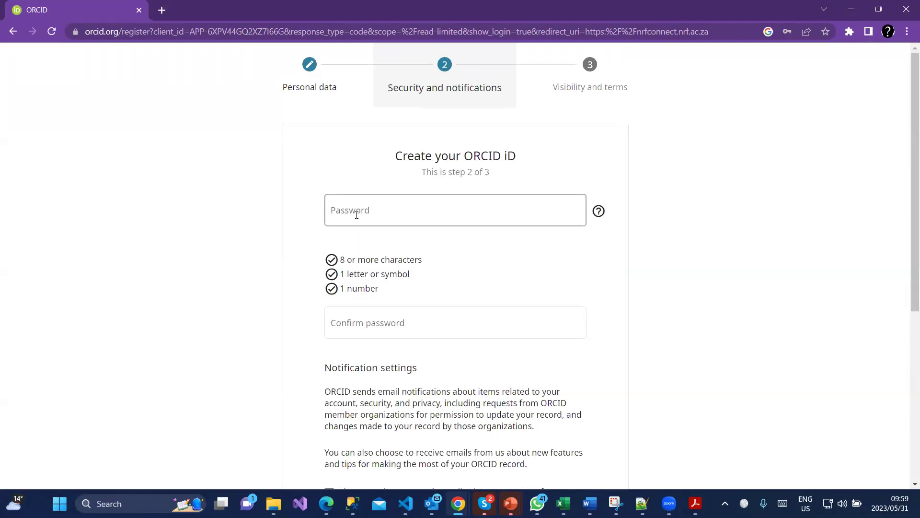
pyautogui.write('P•••••')
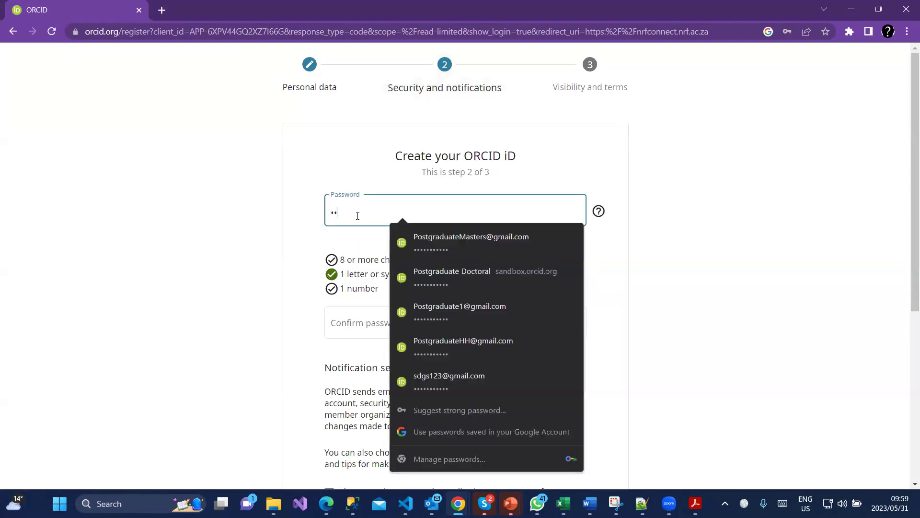
pyautogui.write('•••••')
pyautogui.click(375, 324)
pyautogui.write('•••••••')
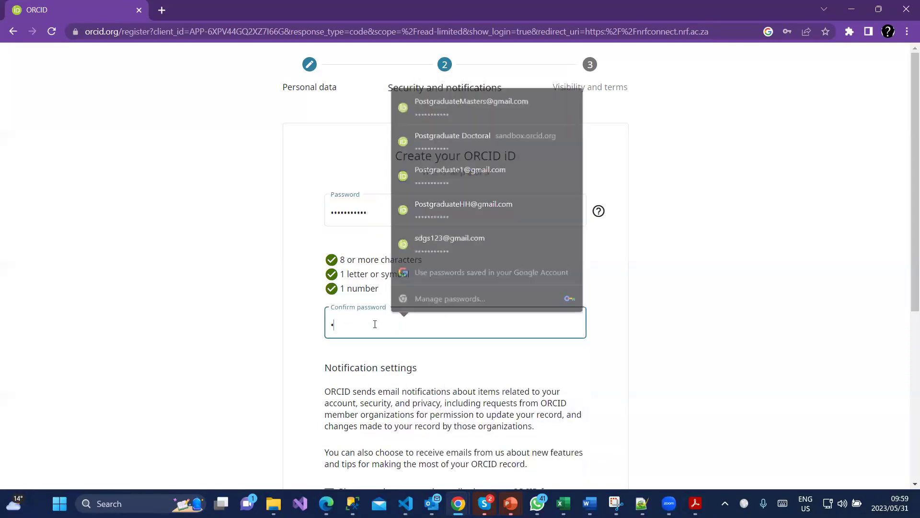
pyautogui.write('••••')
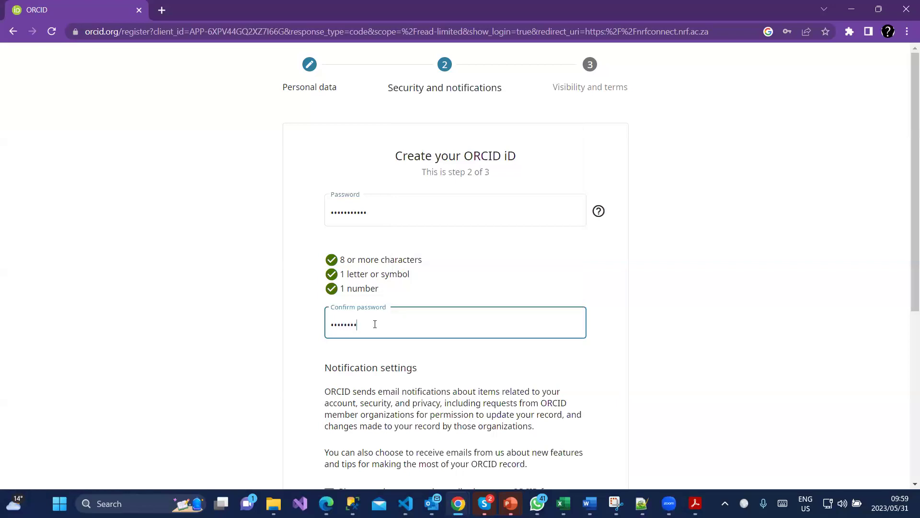
pyautogui.scroll(-1, 415, 381)
pyautogui.scroll(-4, 415, 381)
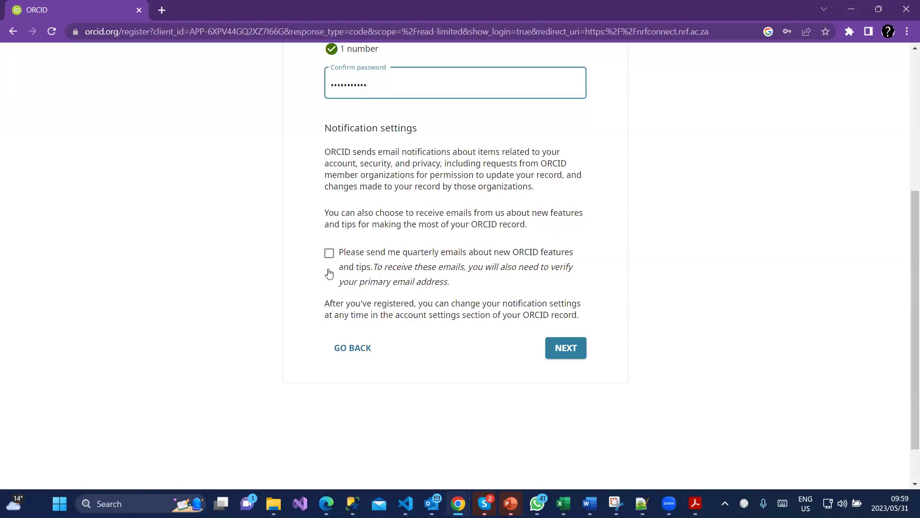
pyautogui.click(565, 352)
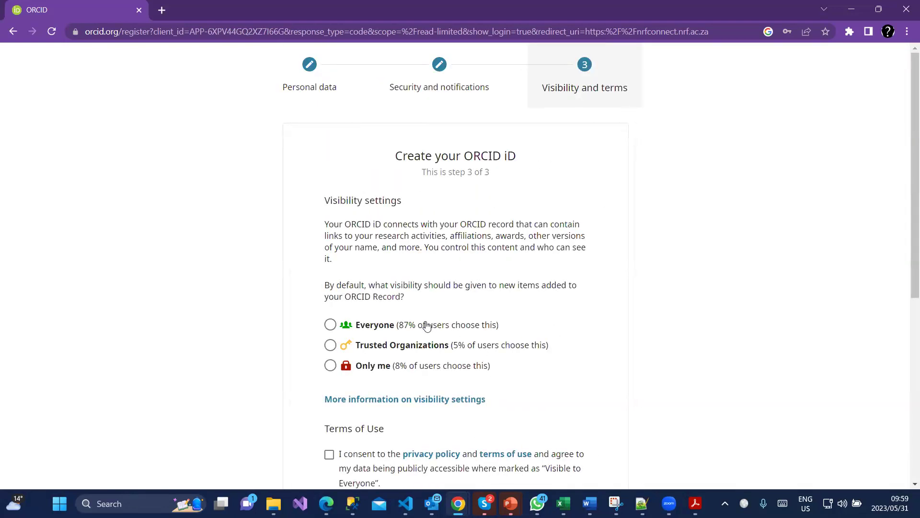
pyautogui.scroll(-1, 480, 297)
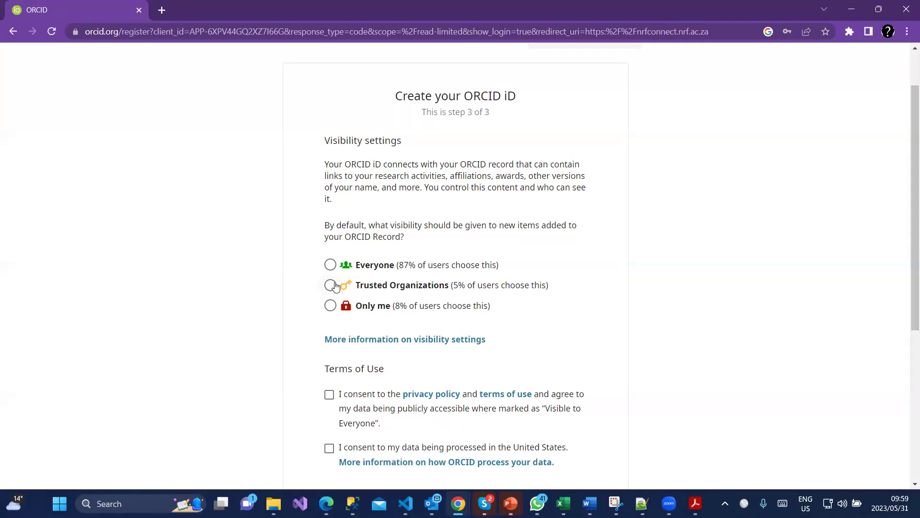
# Set Trusted Organizations visibility, tick both consents and reCAPTCHA, register, and authorize NRF Connect access.
pyautogui.click(331, 285)
pyautogui.scroll(-1, 364, 349)
pyautogui.scroll(-2, 364, 349)
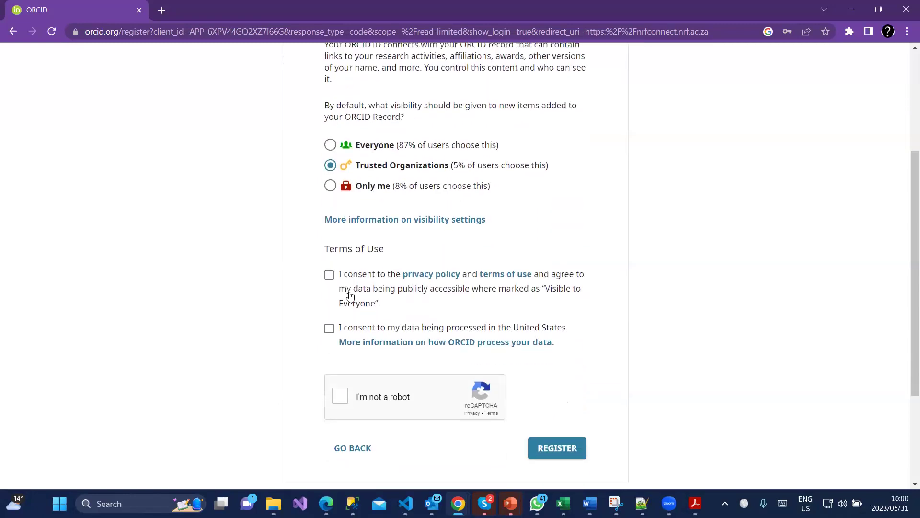
pyautogui.click(329, 274)
pyautogui.click(329, 329)
pyautogui.scroll(-1, 331, 349)
pyautogui.click(344, 341)
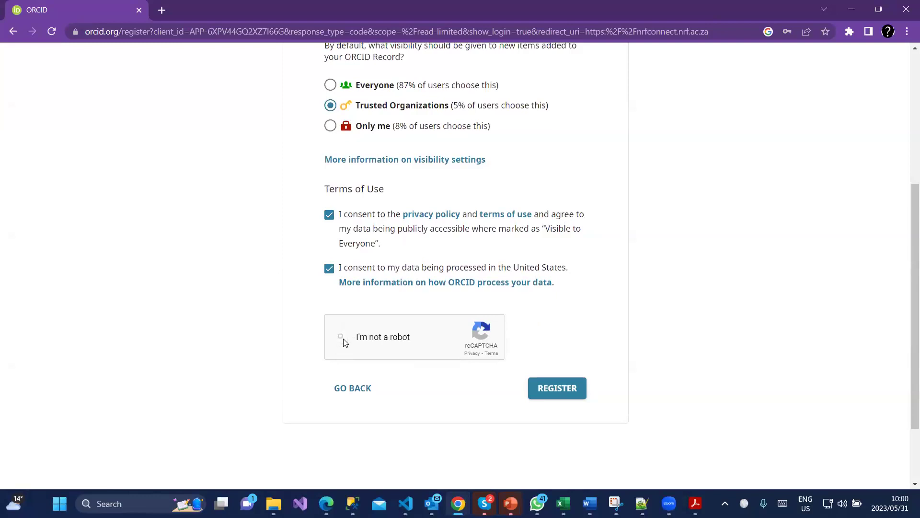
pyautogui.click(570, 389)
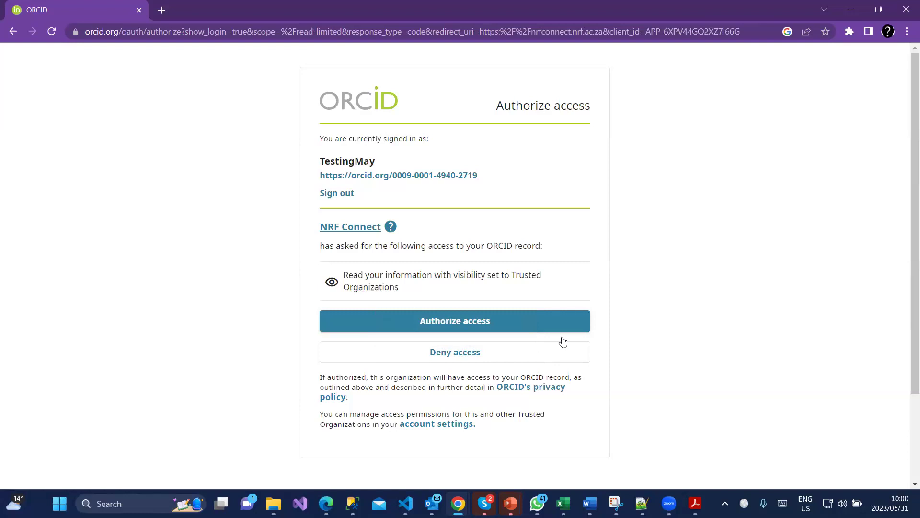
pyautogui.moveTo(358, 275)
pyautogui.click(565, 326)
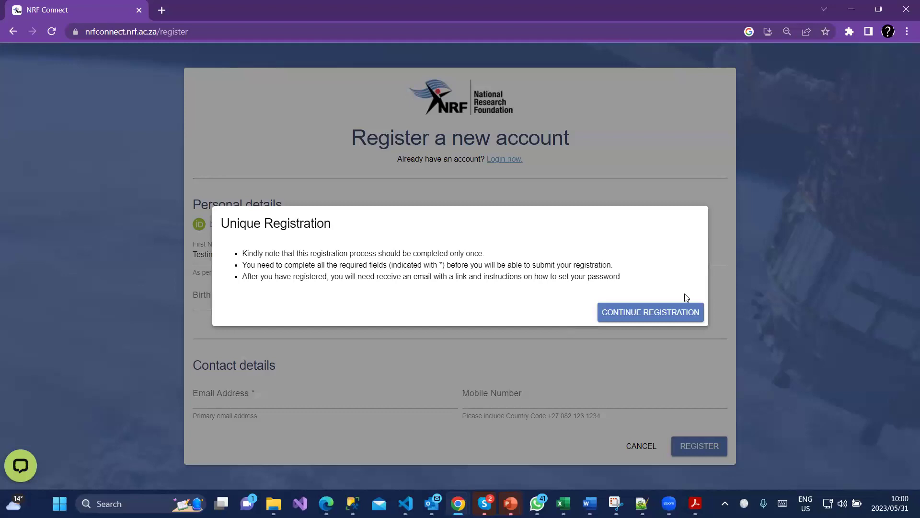
# Dismiss the Unique Registration notice, enter the surname, and set birth date 17 January 2001.
pyautogui.click(679, 312)
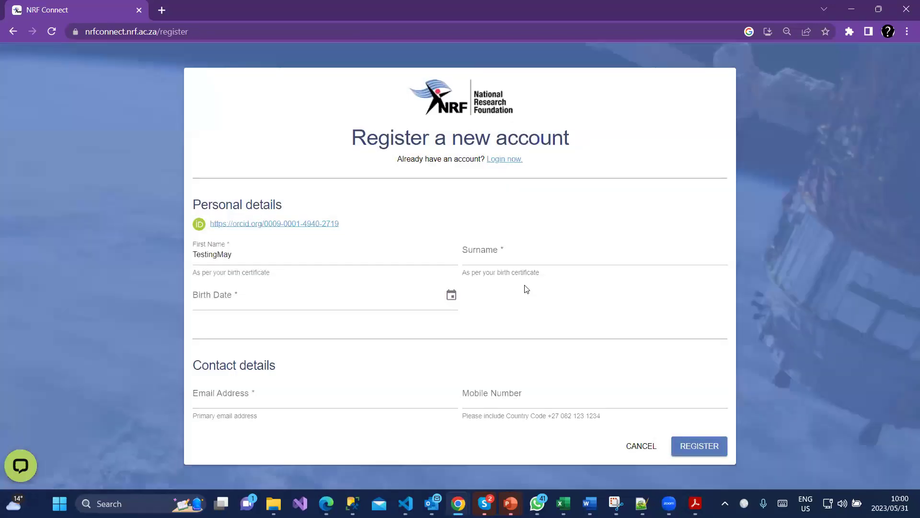
pyautogui.click(526, 258)
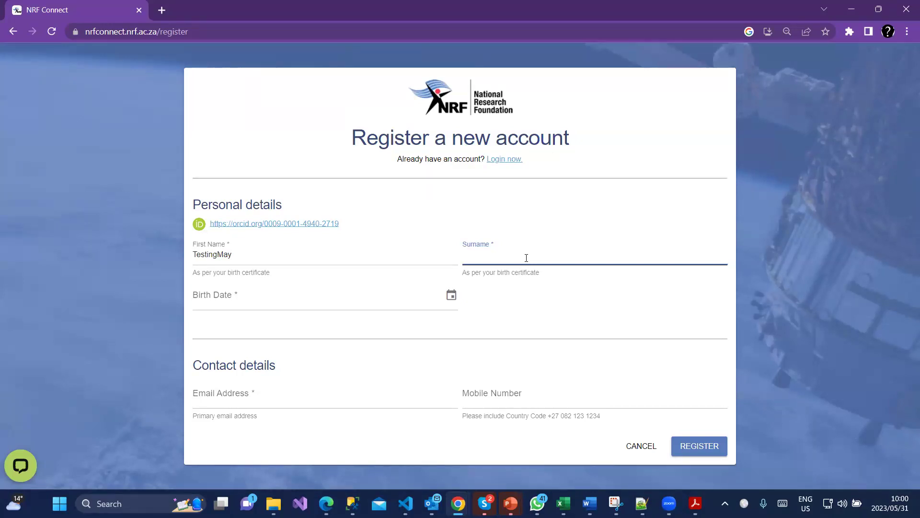
pyautogui.write('Maringa')
pyautogui.click(451, 295)
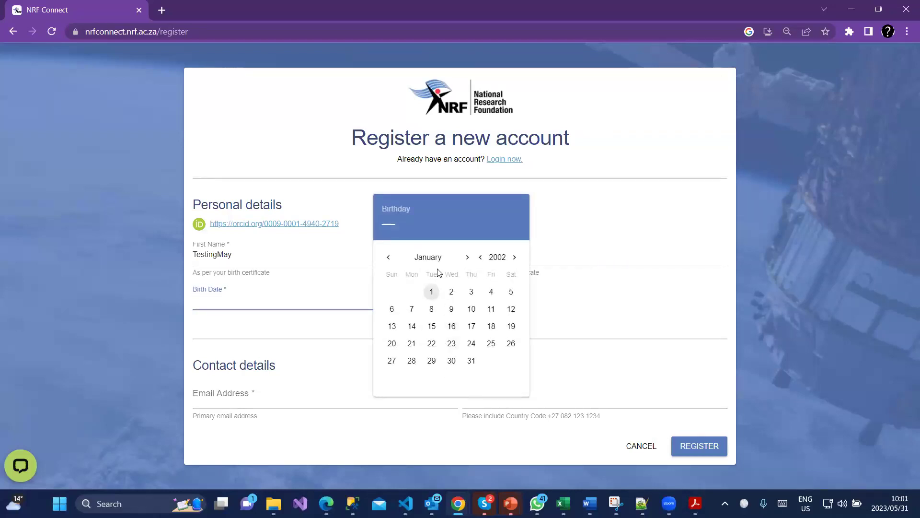
pyautogui.click(478, 257)
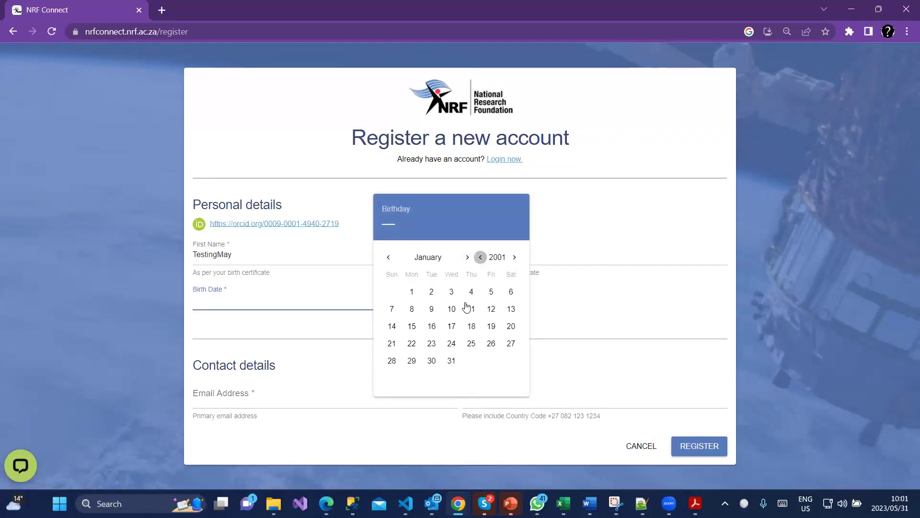
pyautogui.click(451, 327)
# Fill in the account's e-mail address, correcting a typo, and submit the registration.
pyautogui.click(311, 397)
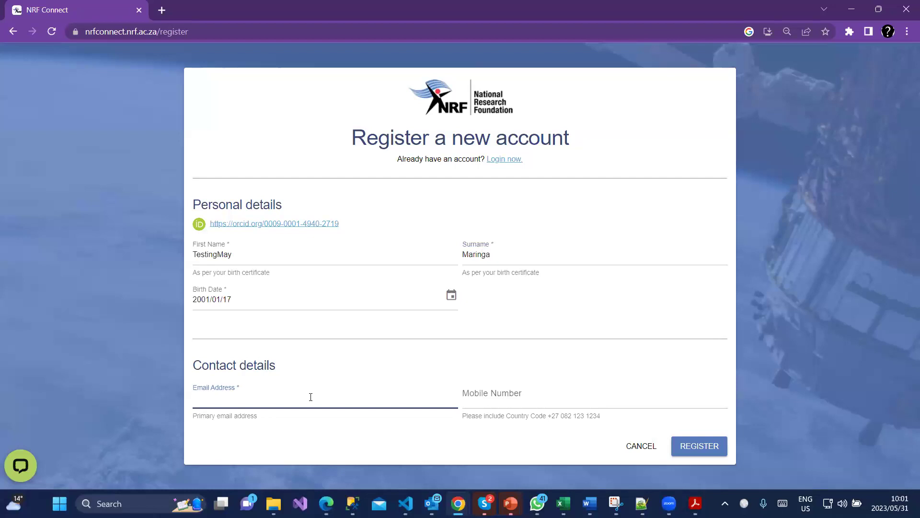
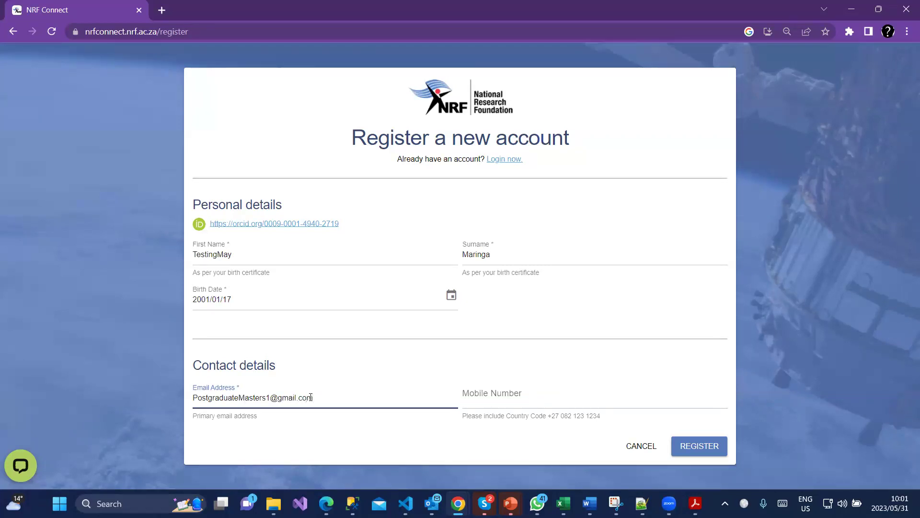
pyautogui.click(687, 445)
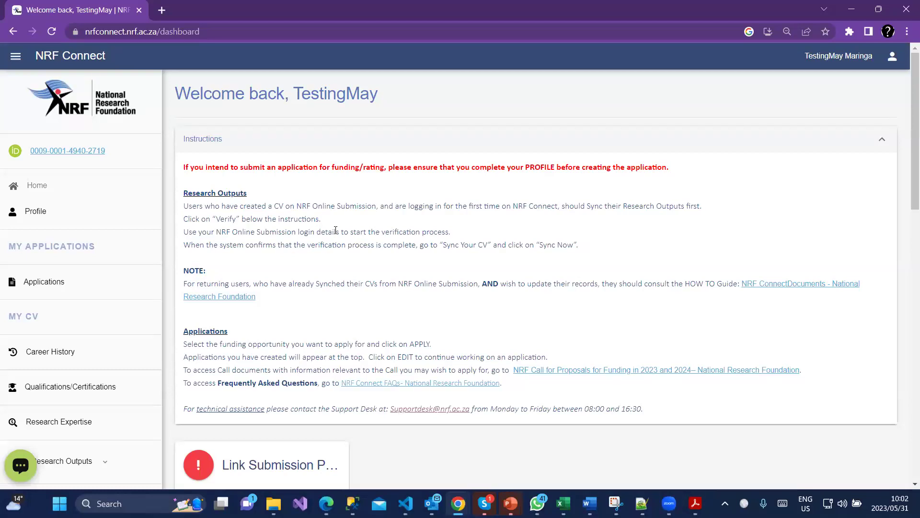
# Read through the welcome instructions and scroll down to the Funding Opportunities cards.
pyautogui.scroll(-1, 430, 296)
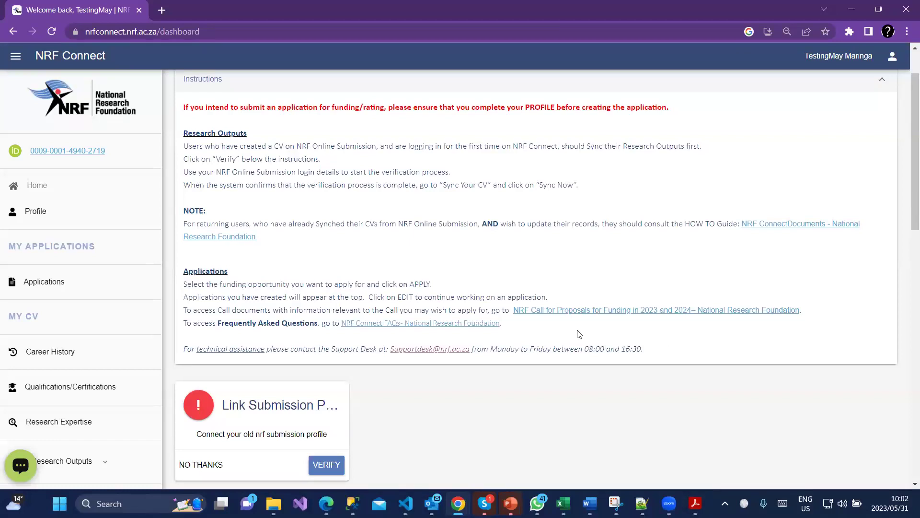
pyautogui.moveTo(205, 309); pyautogui.dragTo(786, 307)
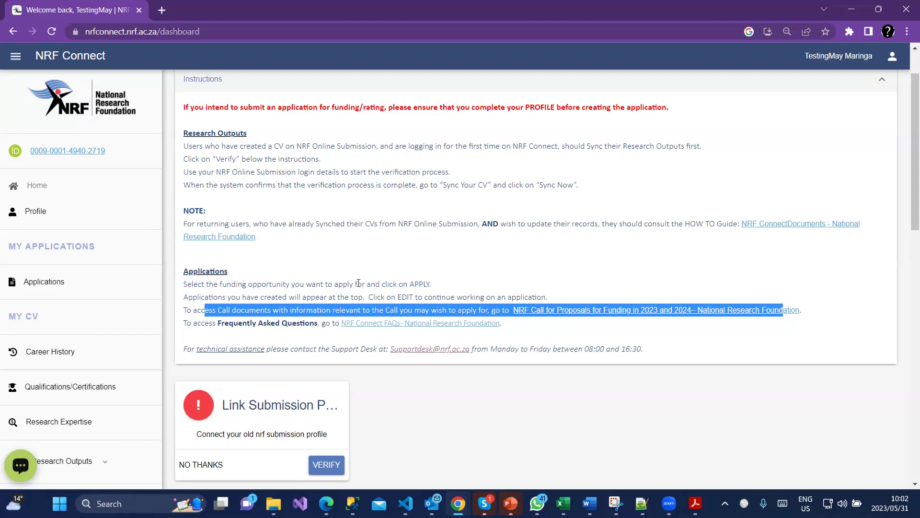
pyautogui.scroll(-2, 400, 324)
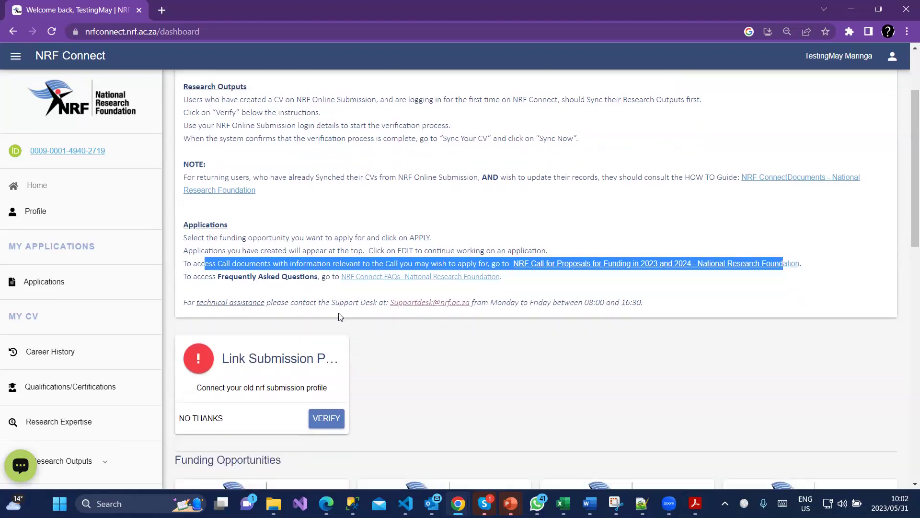
pyautogui.click(402, 326)
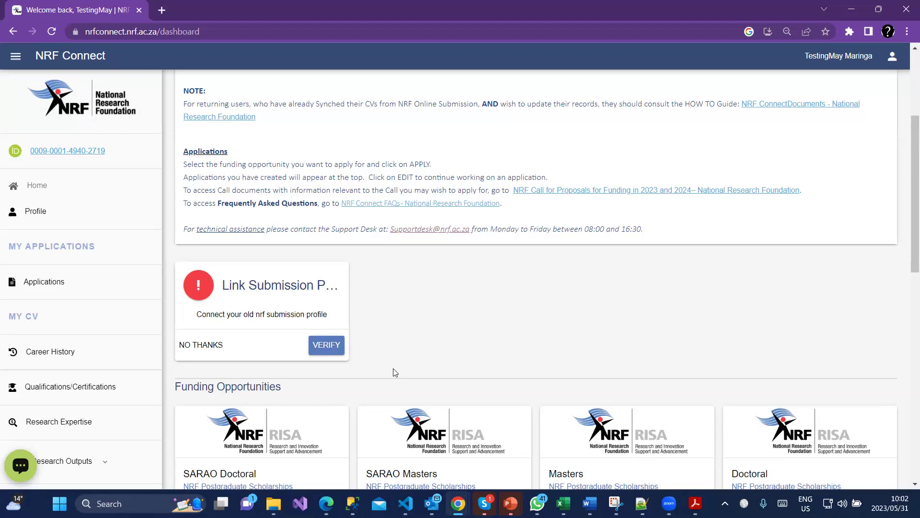
pyautogui.scroll(-3, 94, 413)
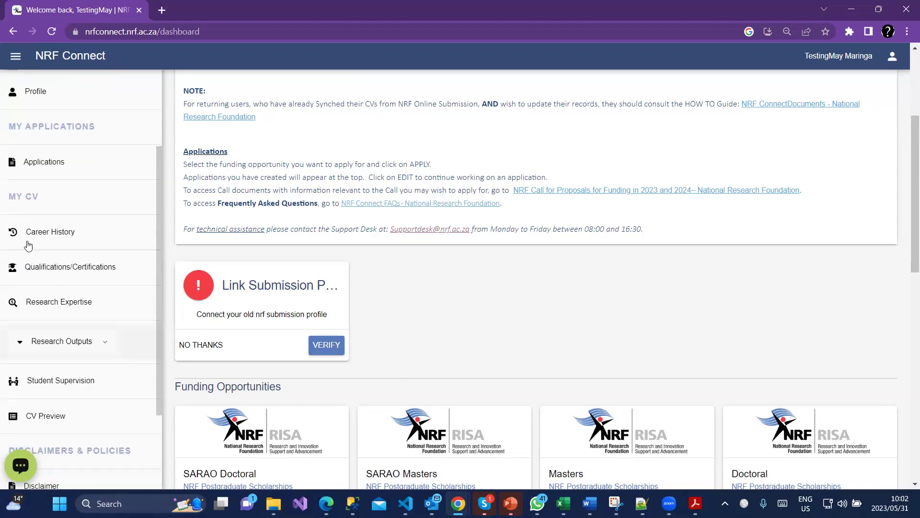
# Glance at Career History and Qualifications/Certifications, then return to the home dashboard.
pyautogui.click(45, 234)
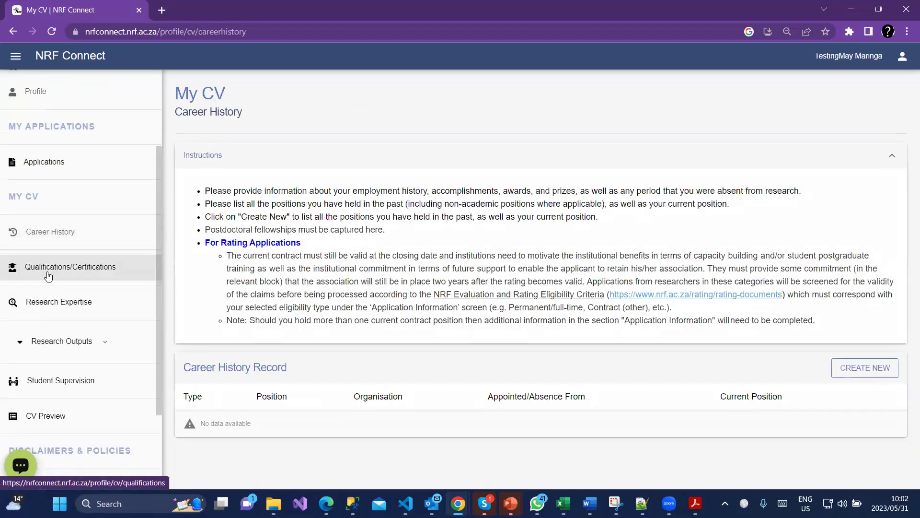
pyautogui.click(48, 276)
pyautogui.scroll(3, 48, 276)
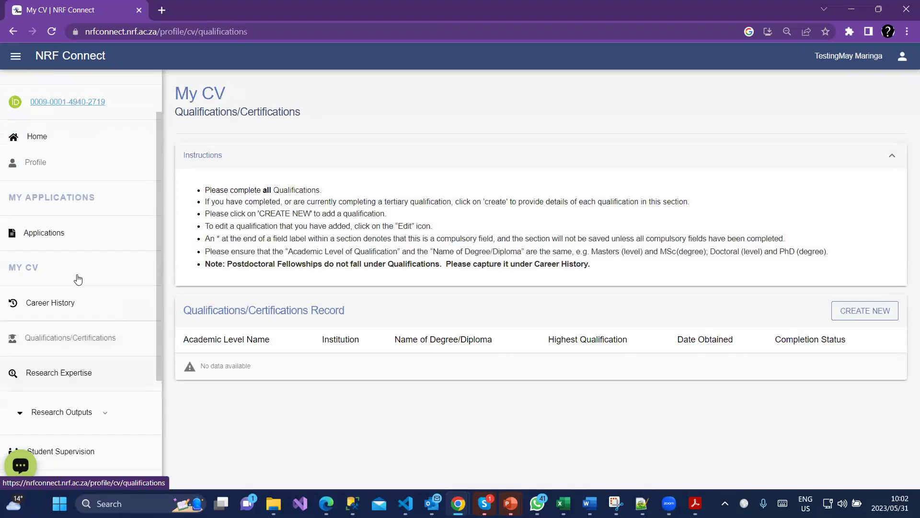
pyautogui.click(46, 192)
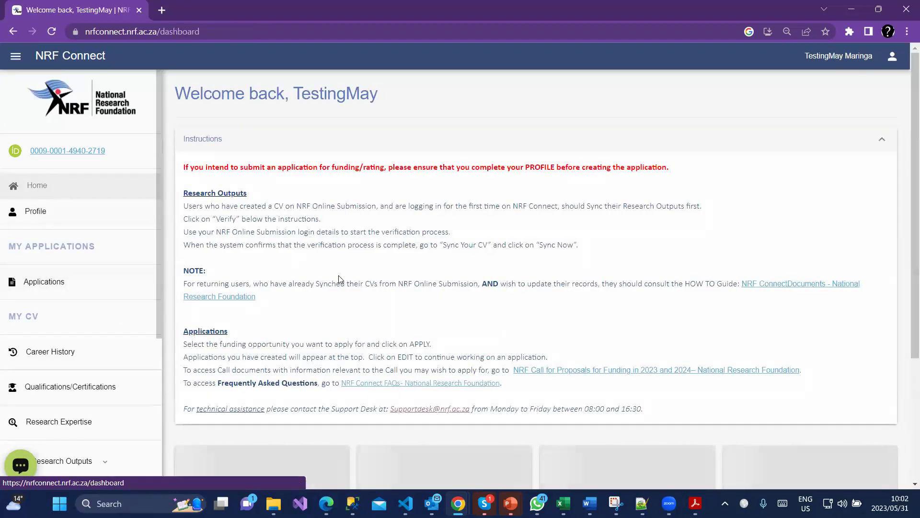
pyautogui.scroll(-3, 344, 295)
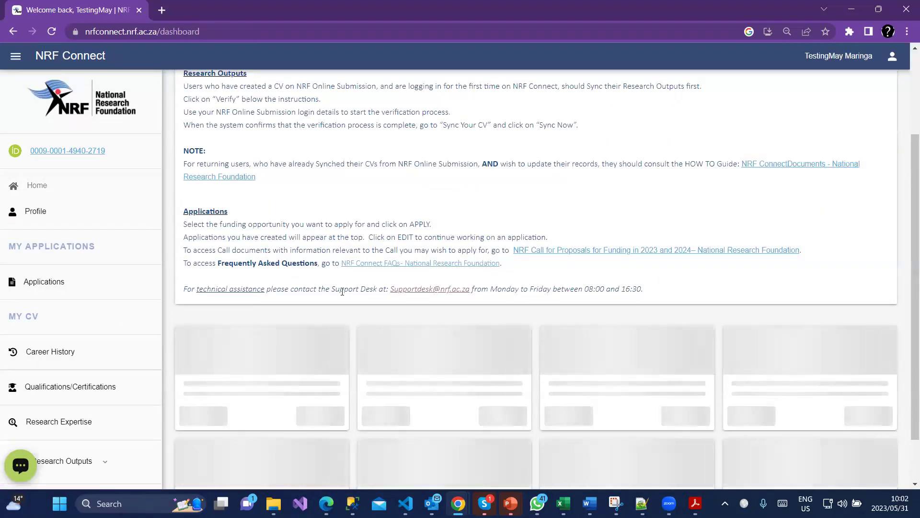
pyautogui.scroll(-1, 344, 298)
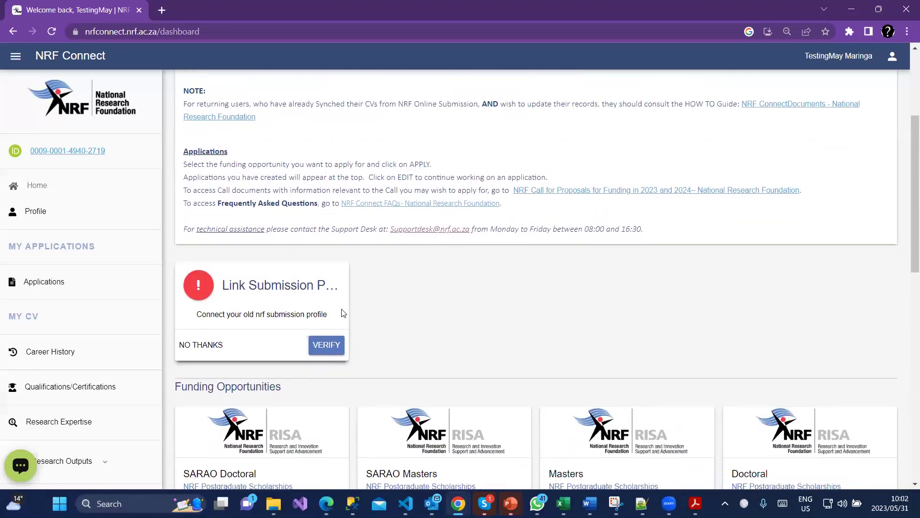
# Verify the old Submission profile with its login ID and password, then reload the dashboard.
pyautogui.click(326, 346)
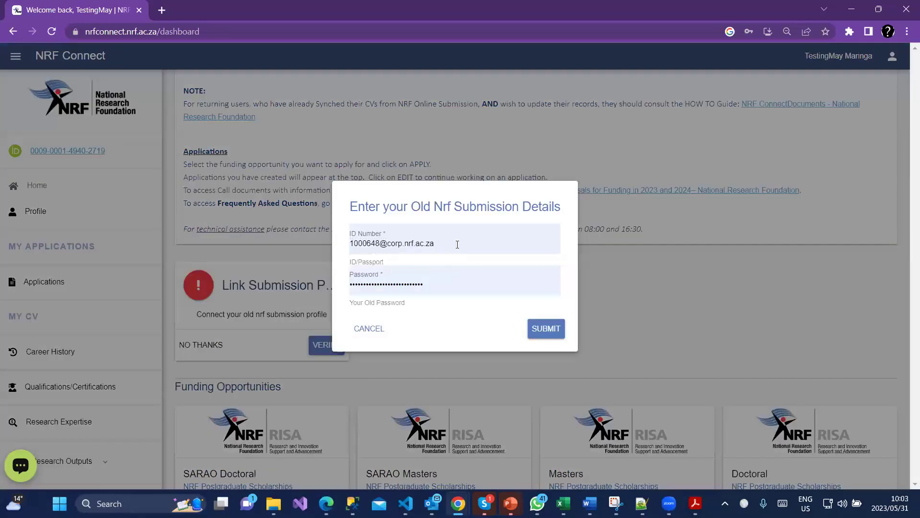
pyautogui.moveTo(457, 244); pyautogui.dragTo(342, 250)
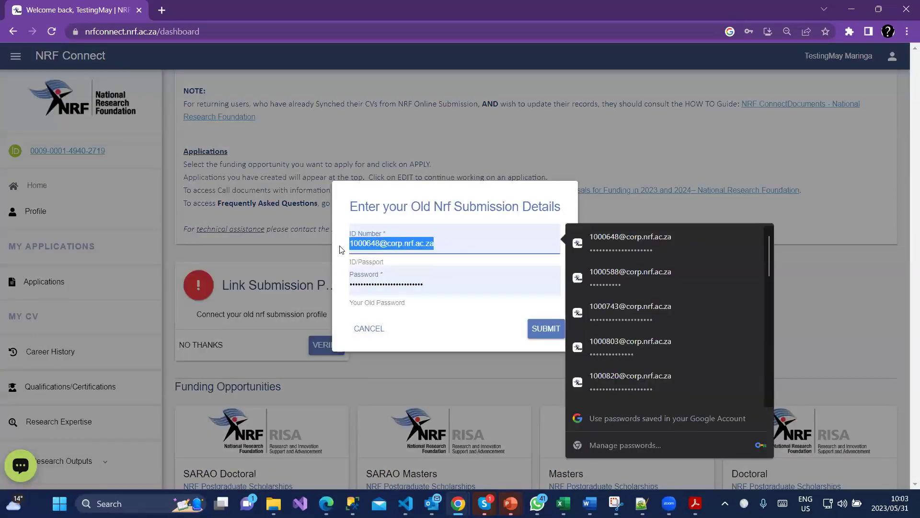
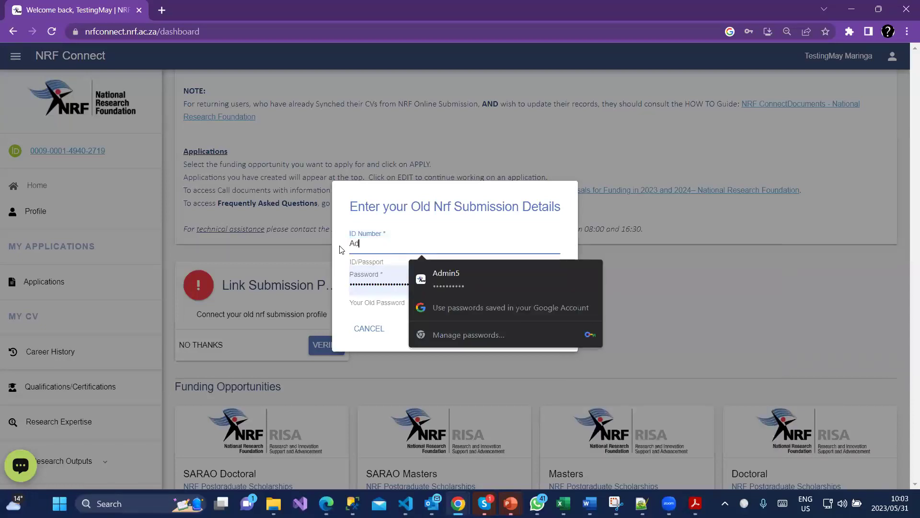
pyautogui.doubleClick(376, 288)
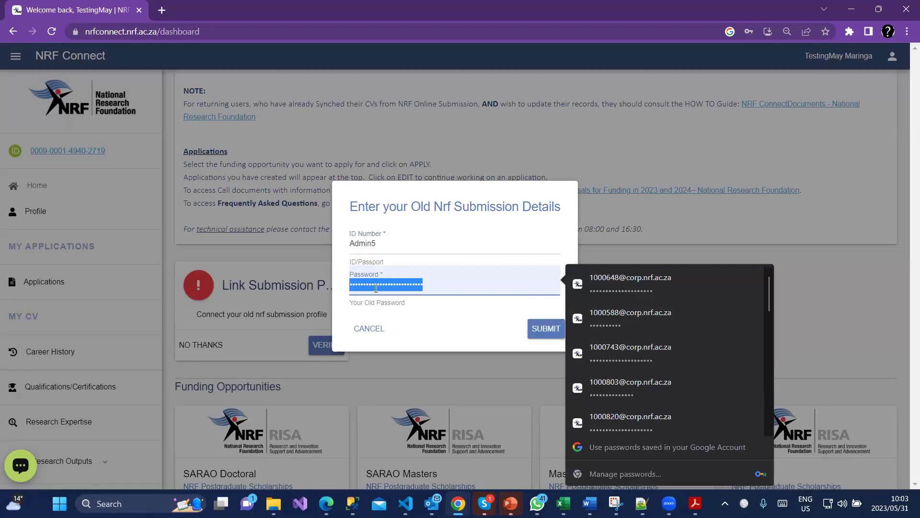
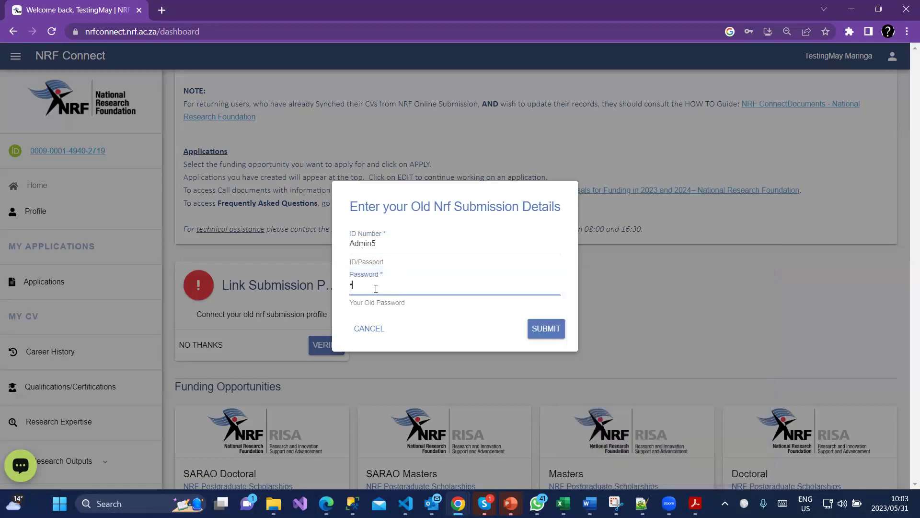
pyautogui.click(547, 330)
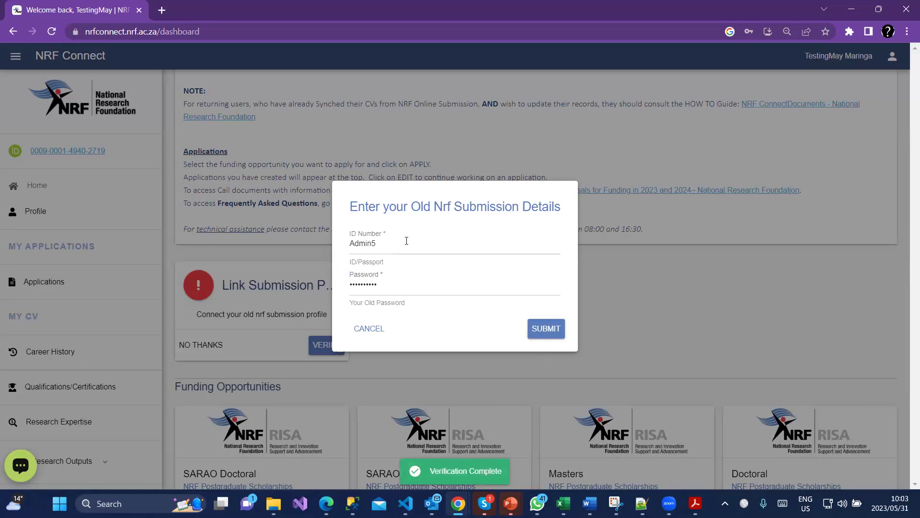
pyautogui.click(51, 31)
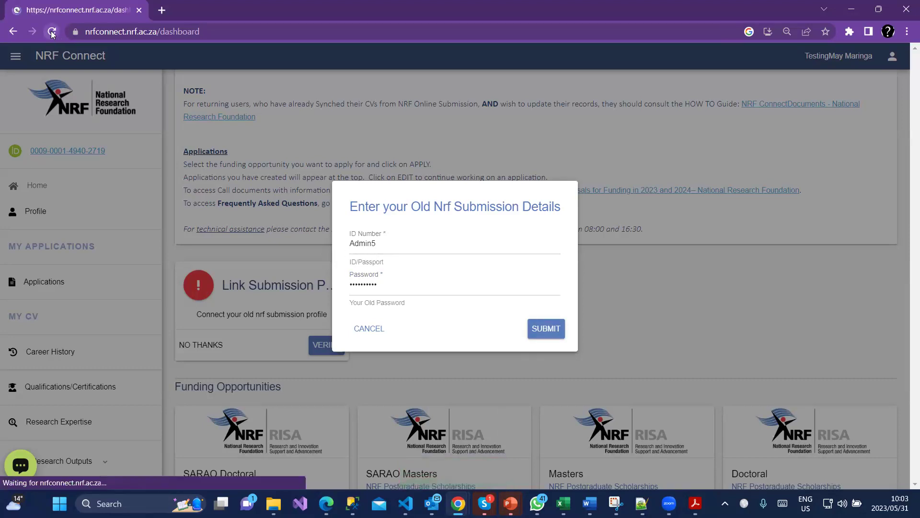
pyautogui.scroll(-2, 288, 366)
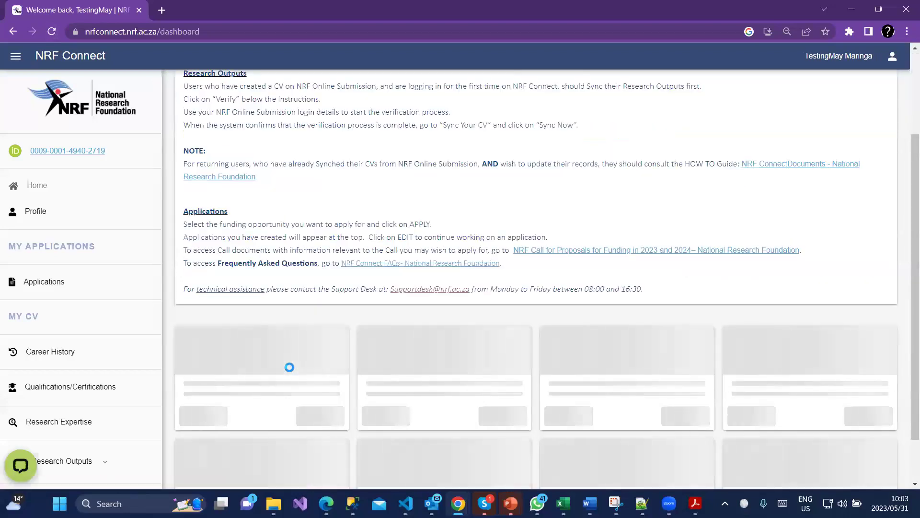
# Sync the CV from the previous system, check Career History, then view profile details.
pyautogui.scroll(-1, 289, 368)
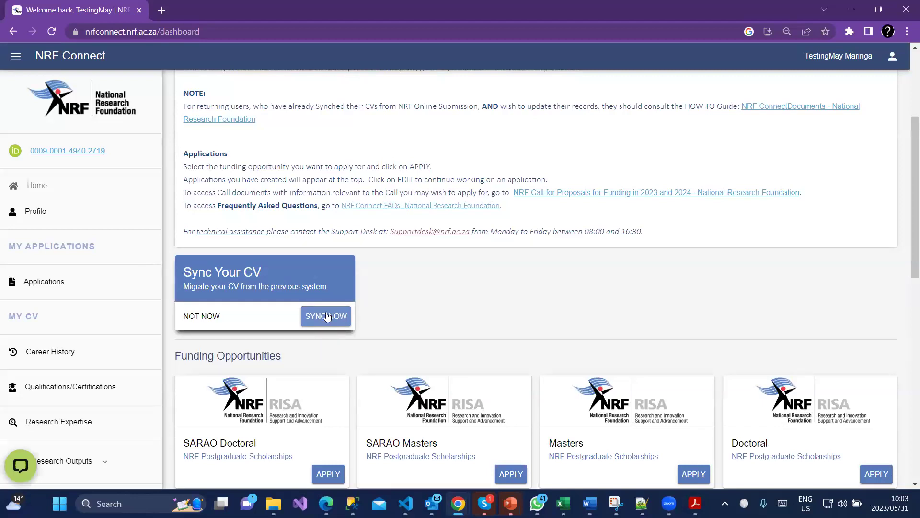
pyautogui.click(326, 316)
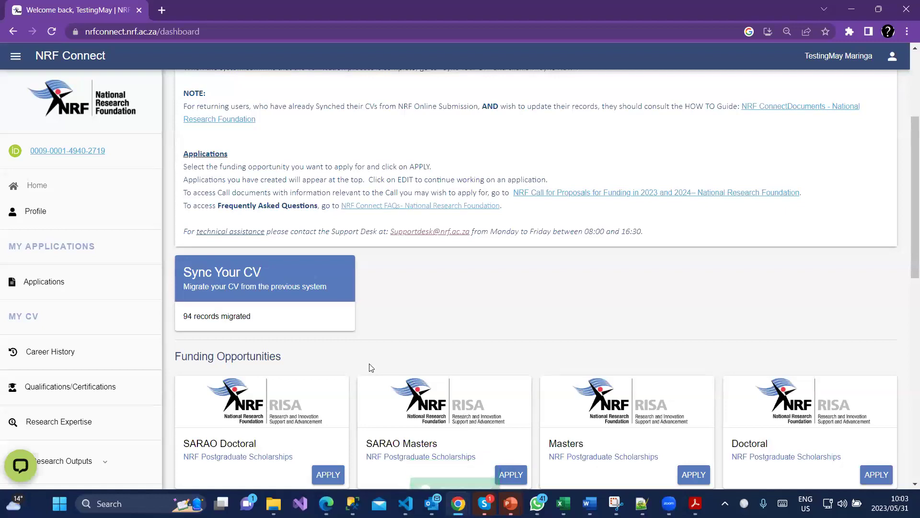
pyautogui.click(36, 356)
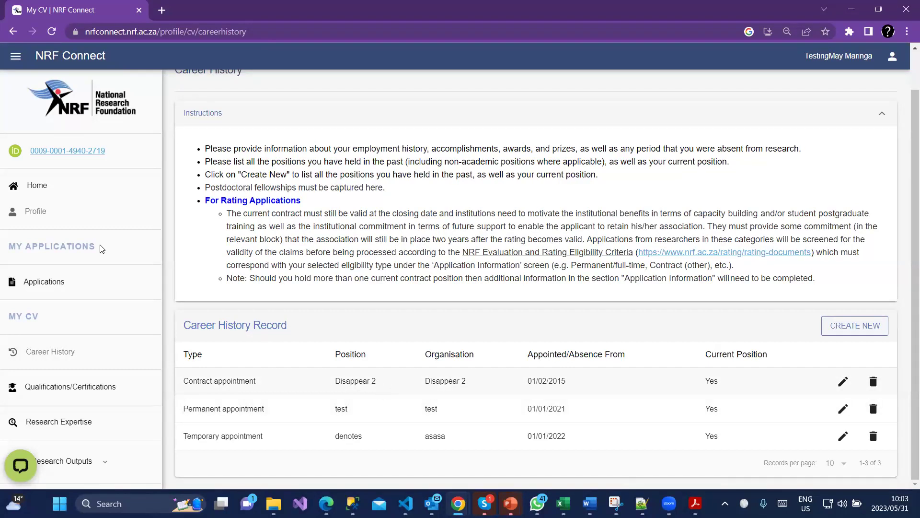
pyautogui.click(46, 217)
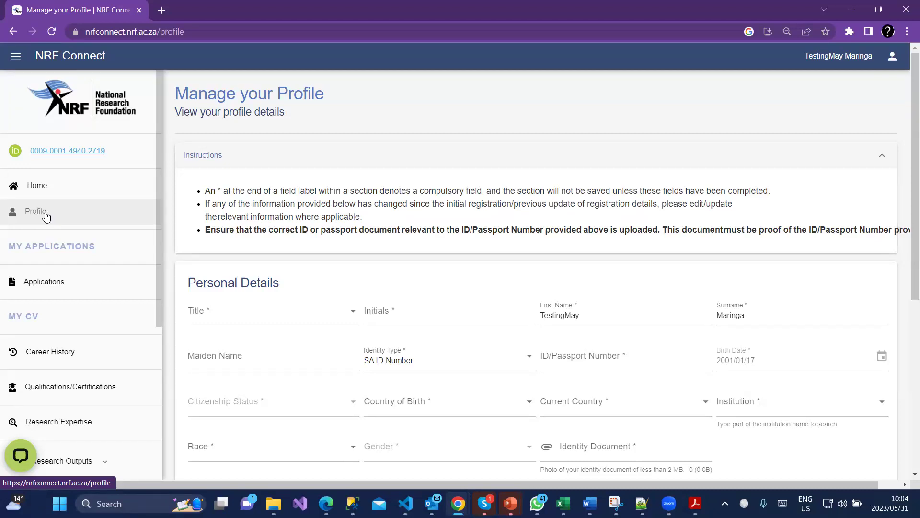
# Review the Personal Details form, choose Dr as the title, and visit the Initials, Maiden Name and ID fields.
pyautogui.scroll(-1, 141, 282)
pyautogui.scroll(-2, 373, 326)
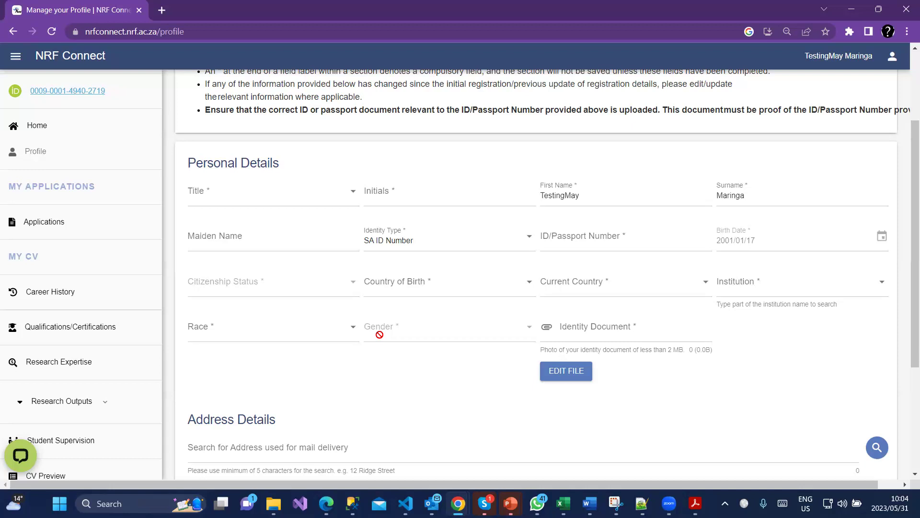
pyautogui.scroll(-4, 192, 398)
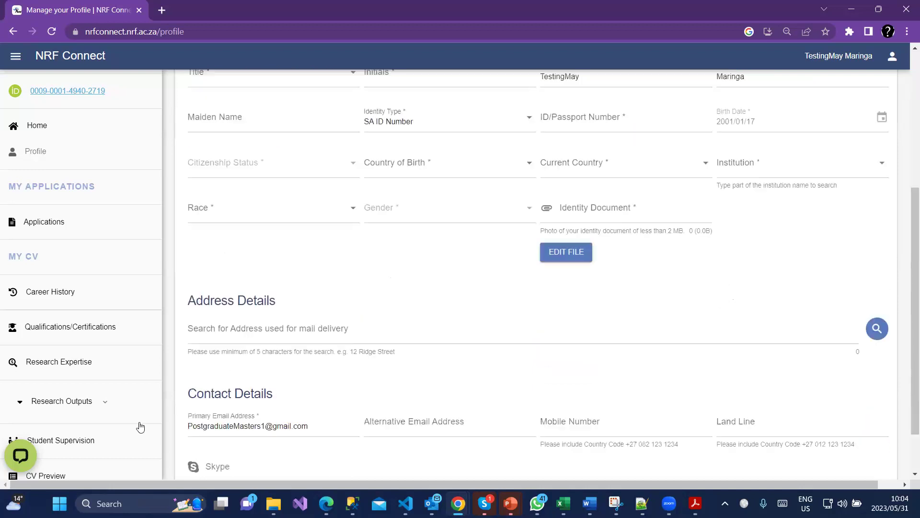
pyautogui.scroll(-3, 99, 471)
pyautogui.scroll(-2, 99, 471)
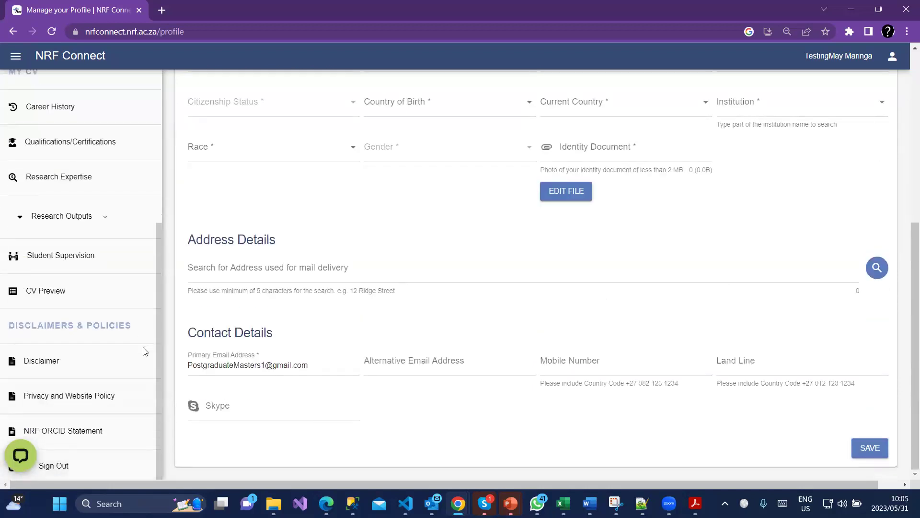
pyautogui.scroll(4, 216, 364)
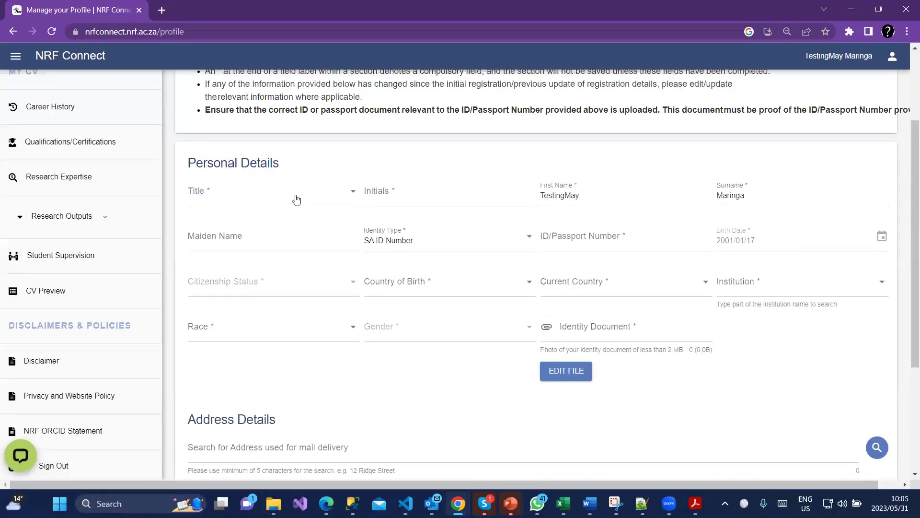
pyautogui.click(295, 197)
pyautogui.click(217, 270)
pyautogui.click(491, 192)
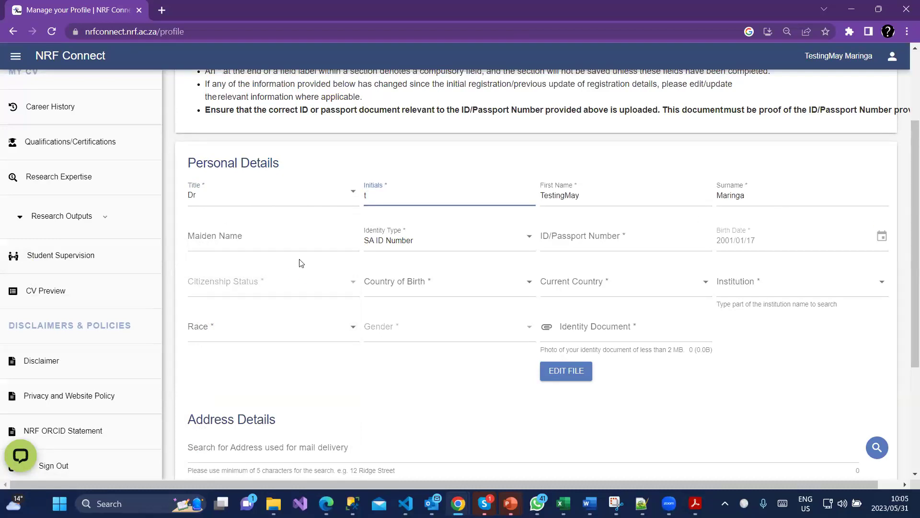
pyautogui.click(300, 244)
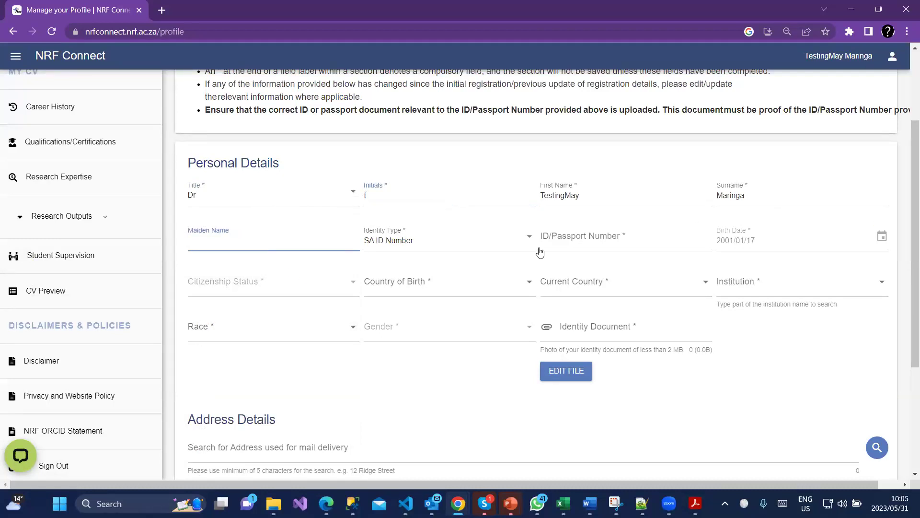
pyautogui.click(619, 239)
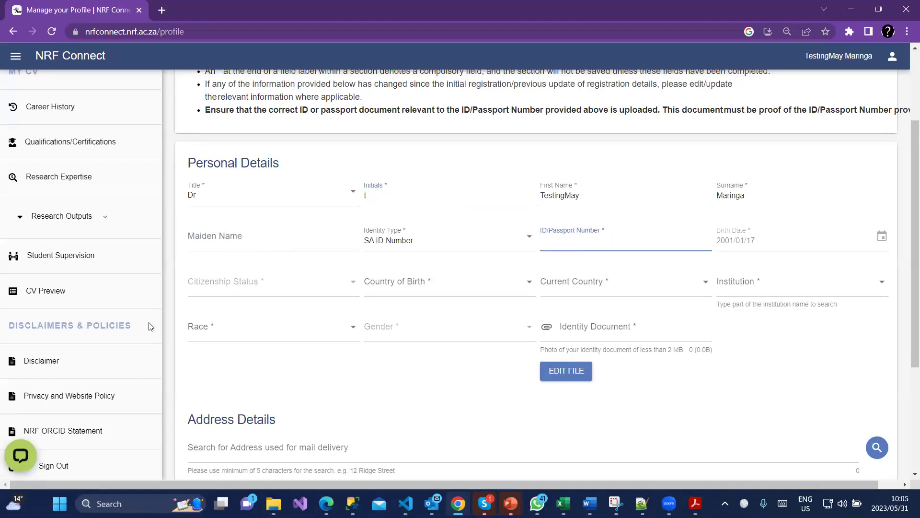
# Sign out of NRF Connect from the sidebar.
pyautogui.scroll(-1, 127, 483)
pyautogui.scroll(-3, 127, 482)
pyautogui.click(27, 467)
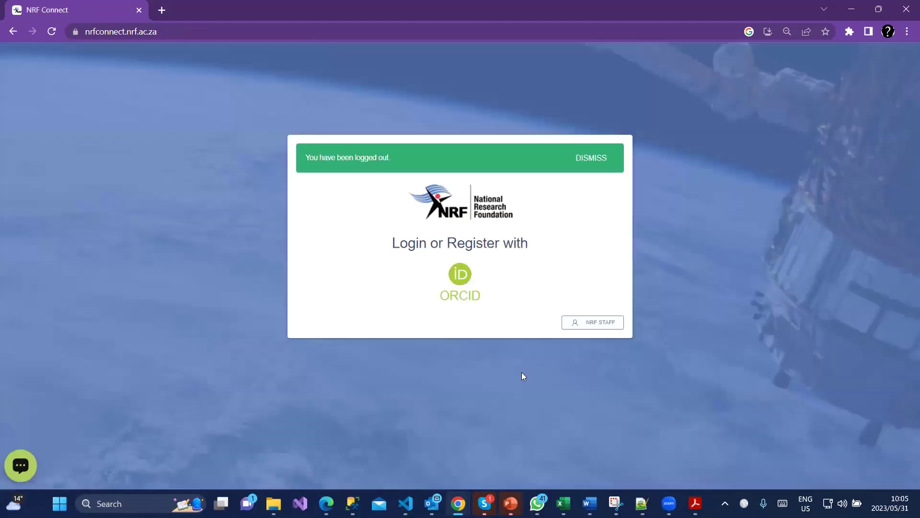
# Open ORCID sign-in in a new tab and sign out of the current ORCID account.
pyautogui.click(582, 163)
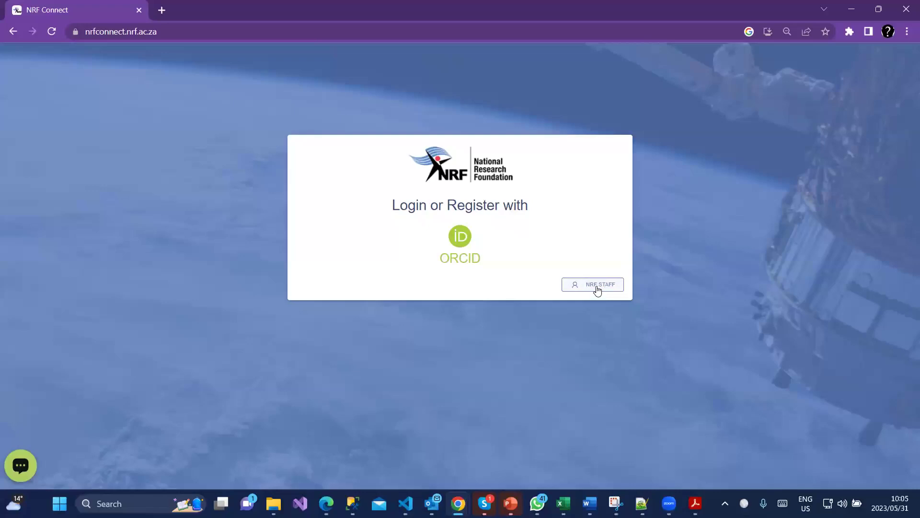
pyautogui.click(460, 237)
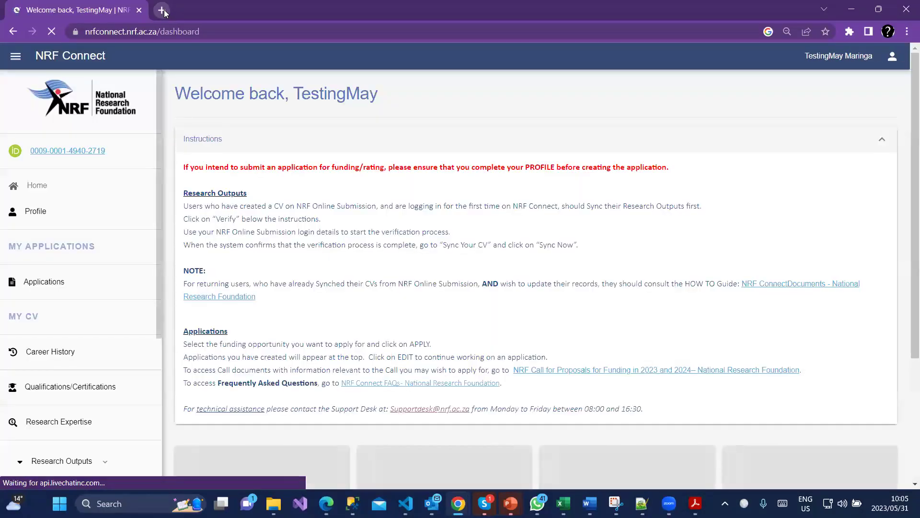
pyautogui.click(162, 11)
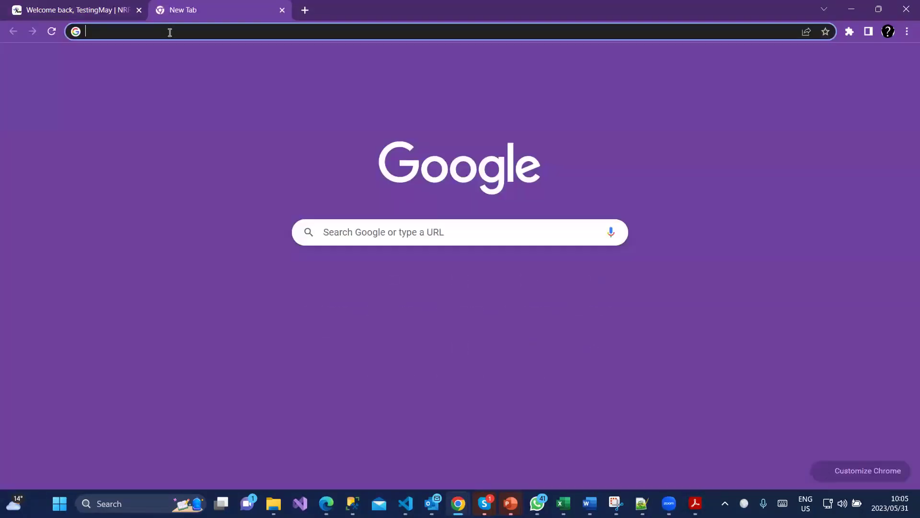
pyautogui.click(169, 31)
pyautogui.write('orcid.org/signin')
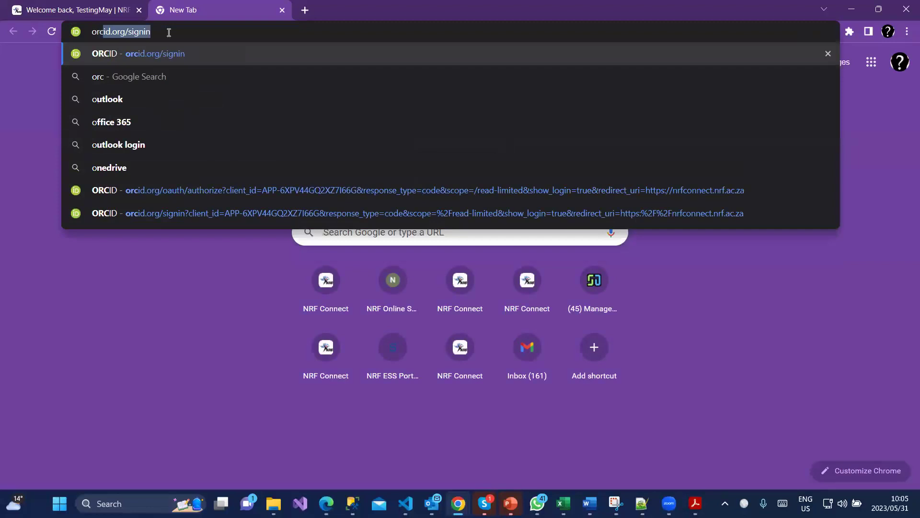
pyautogui.press('Return')
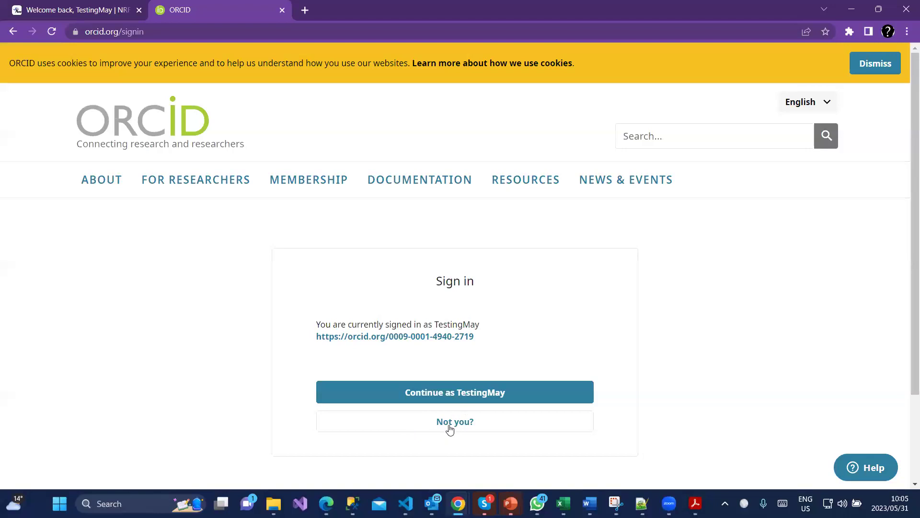
pyautogui.click(451, 423)
# Sign out of NRF Connect again and log back in through ORCID with the other account.
pyautogui.click(101, 17)
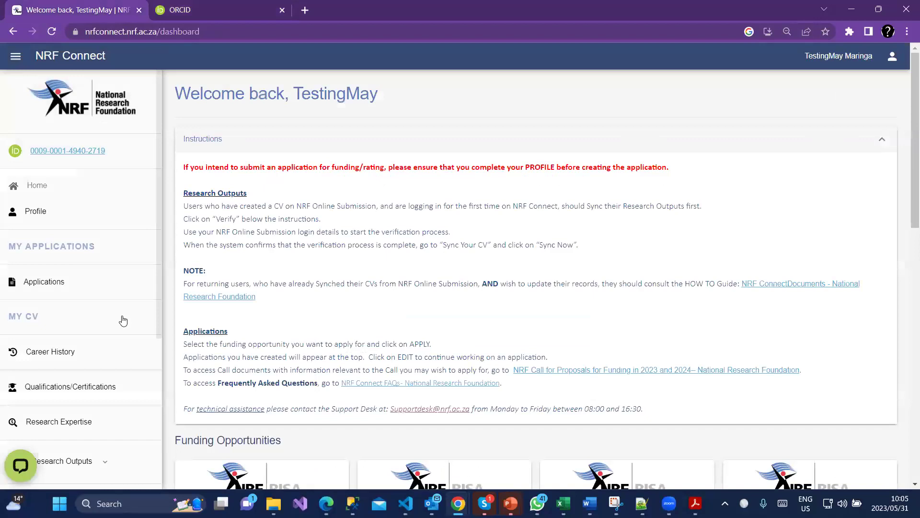
pyautogui.scroll(-4, 72, 431)
pyautogui.click(60, 476)
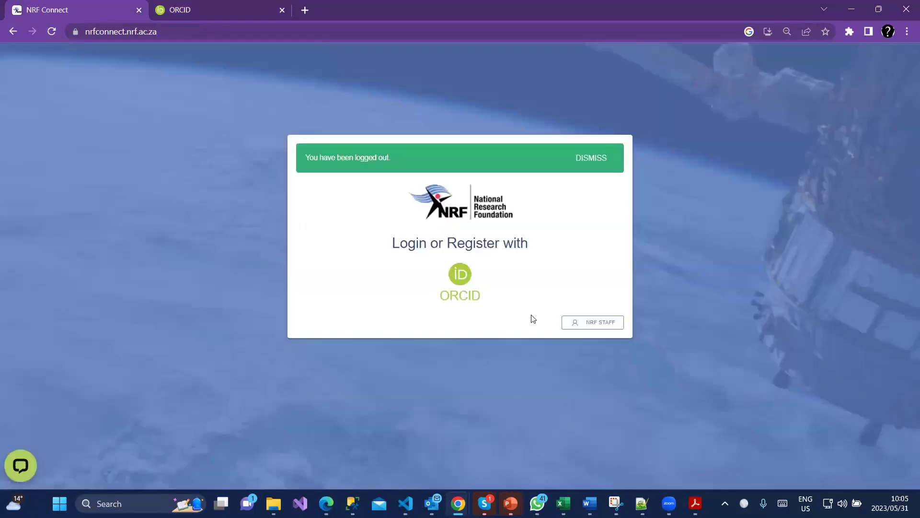
pyautogui.click(590, 326)
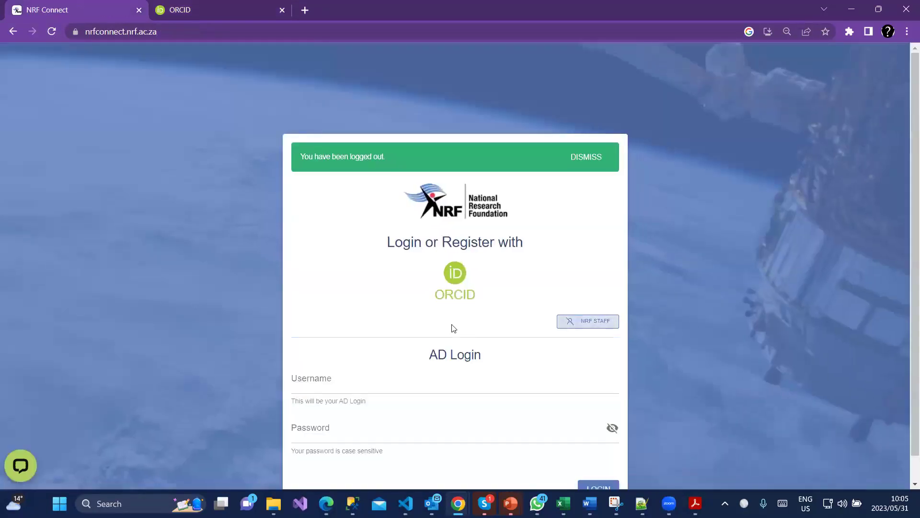
pyautogui.click(464, 269)
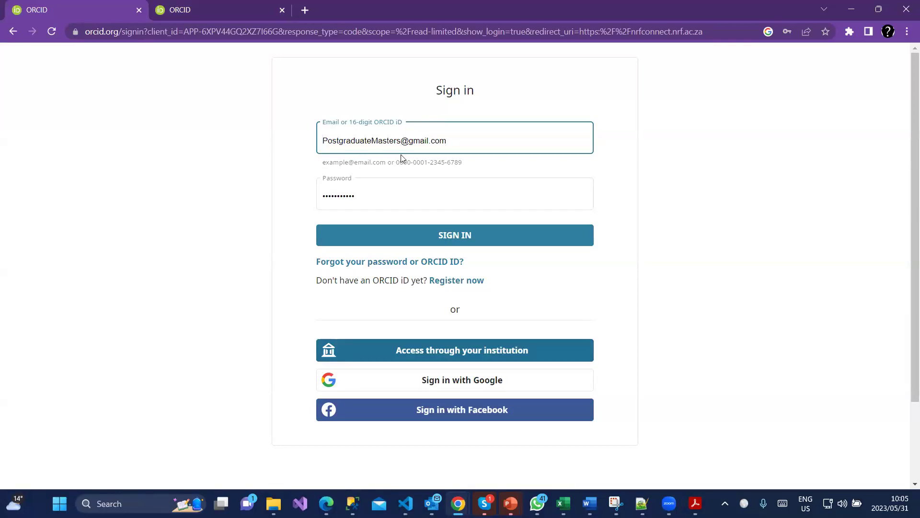
pyautogui.click(432, 245)
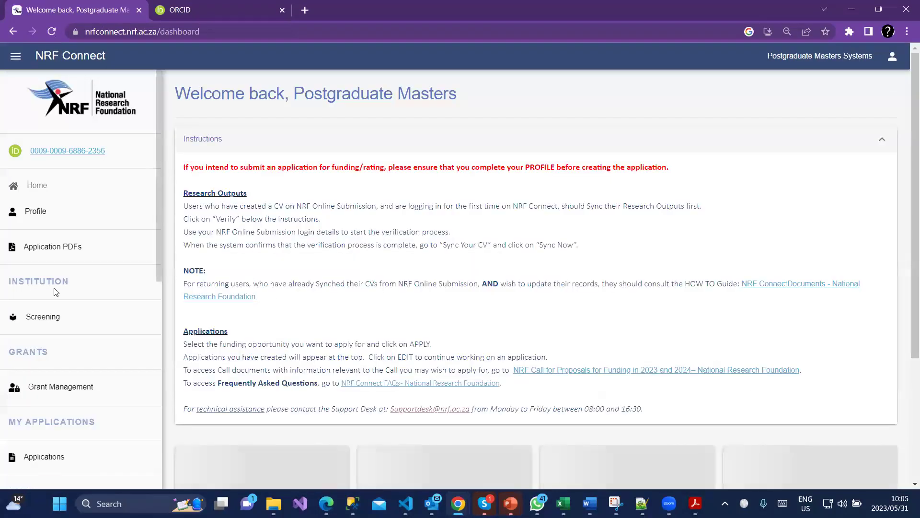
# Go from the dashboard to My Applications and expand the NRF Postgraduate Scholarships category.
pyautogui.scroll(-2, 67, 294)
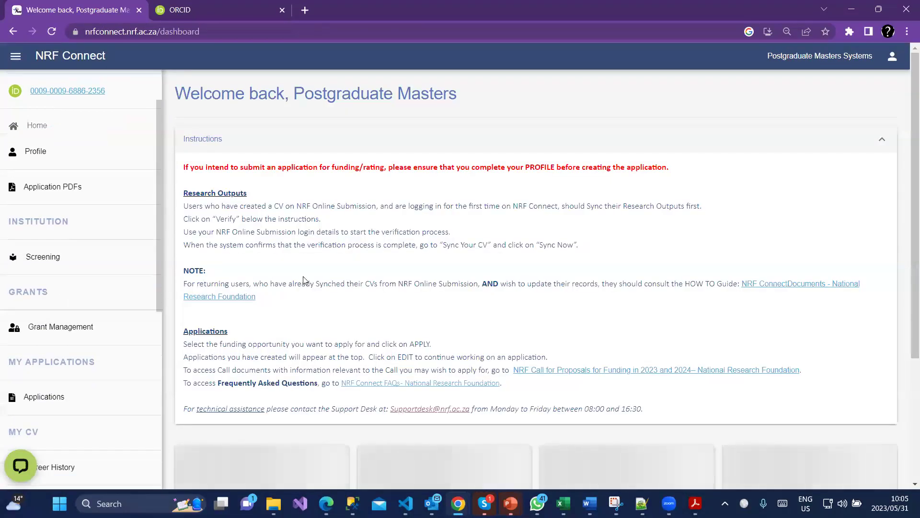
pyautogui.scroll(-1, 272, 297)
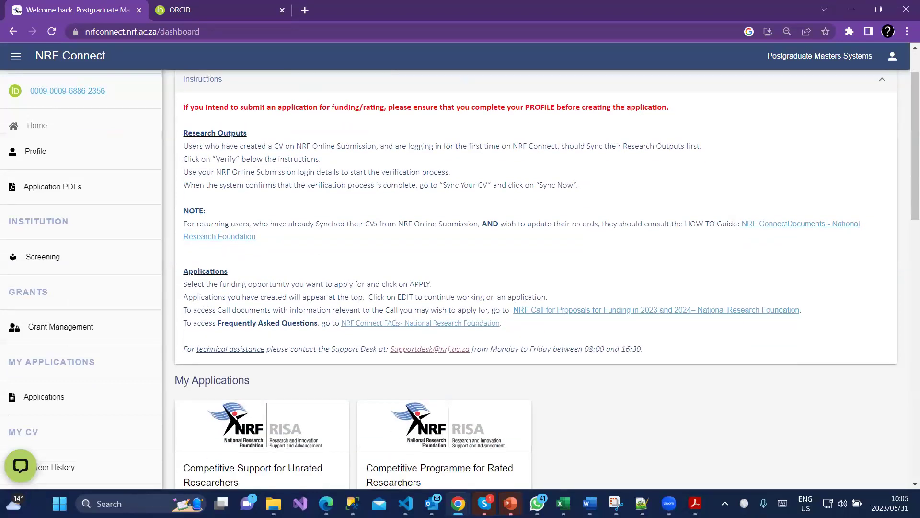
pyautogui.scroll(-2, 287, 307)
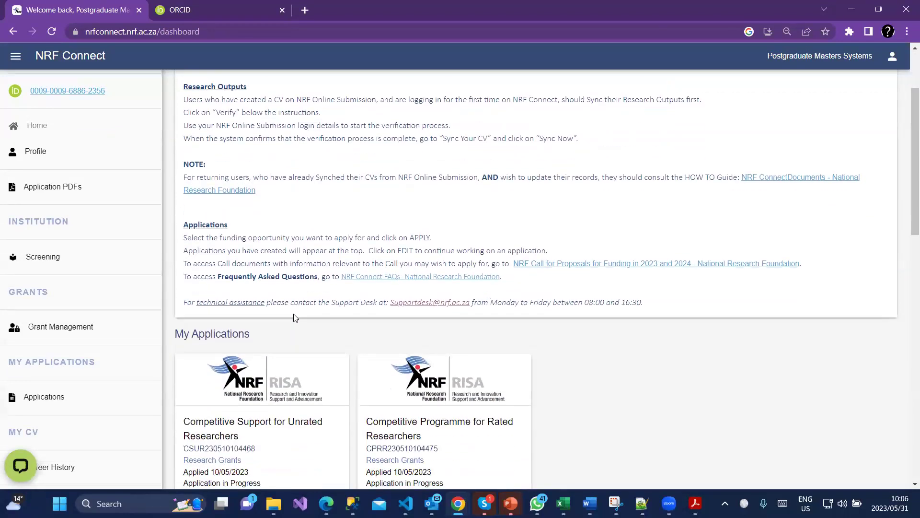
pyautogui.scroll(-1, 289, 331)
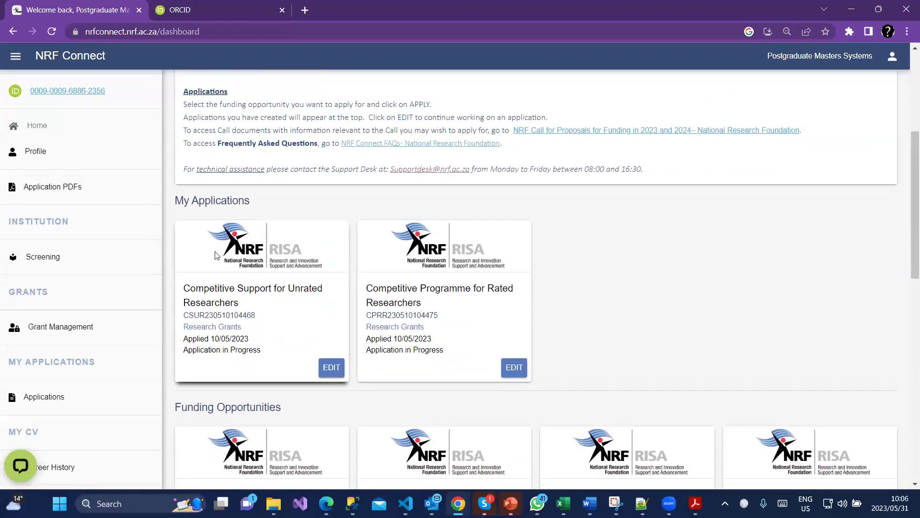
pyautogui.scroll(-1, 342, 254)
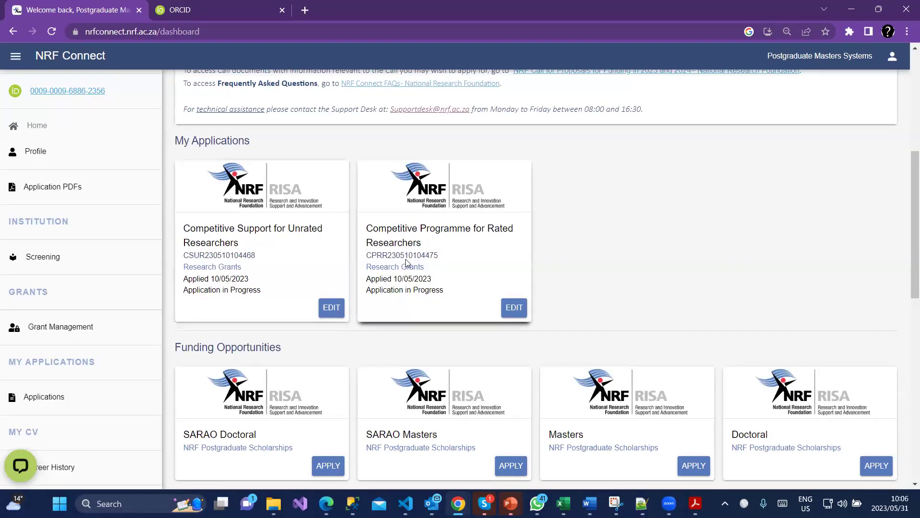
pyautogui.scroll(-5, 319, 268)
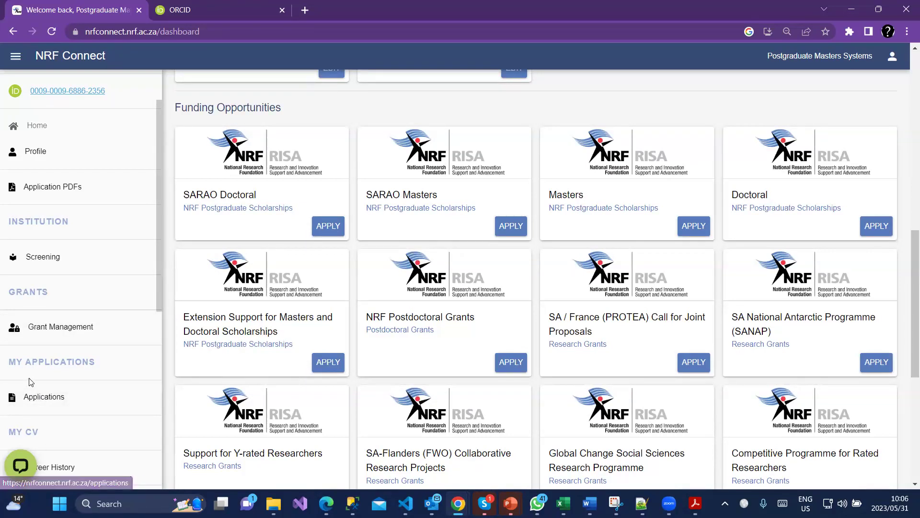
pyautogui.click(39, 404)
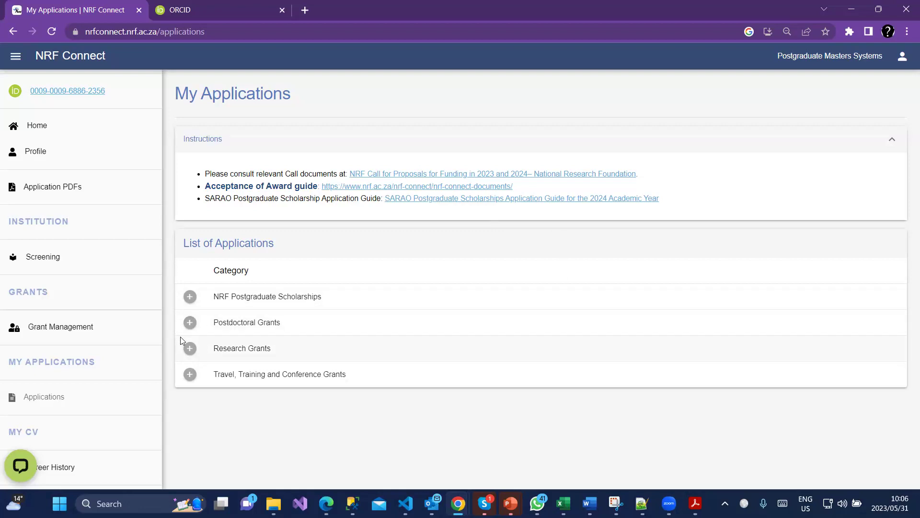
pyautogui.click(197, 300)
# Scroll the expanded scholarship list and highlight 'Doctoral' in the SARAO Doctoral option.
pyautogui.scroll(-1, 201, 311)
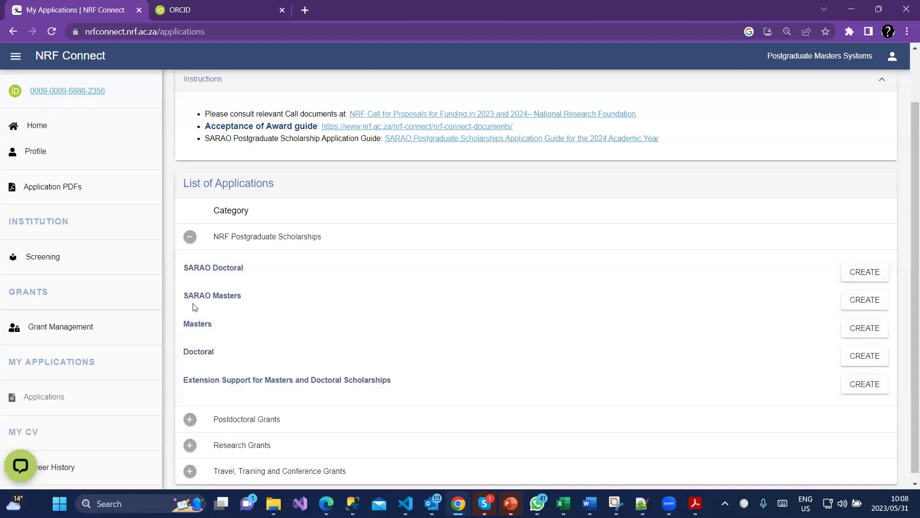
pyautogui.doubleClick(220, 268)
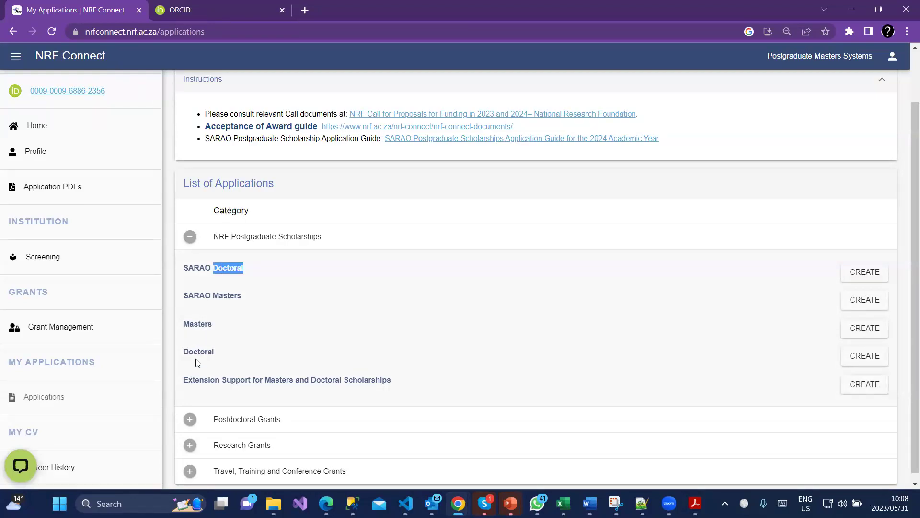
# Create a new Masters application under NRF Postgraduate Scholarships and confirm it.
pyautogui.doubleClick(198, 352)
pyautogui.doubleClick(227, 295)
pyautogui.click(204, 328)
pyautogui.doubleClick(204, 327)
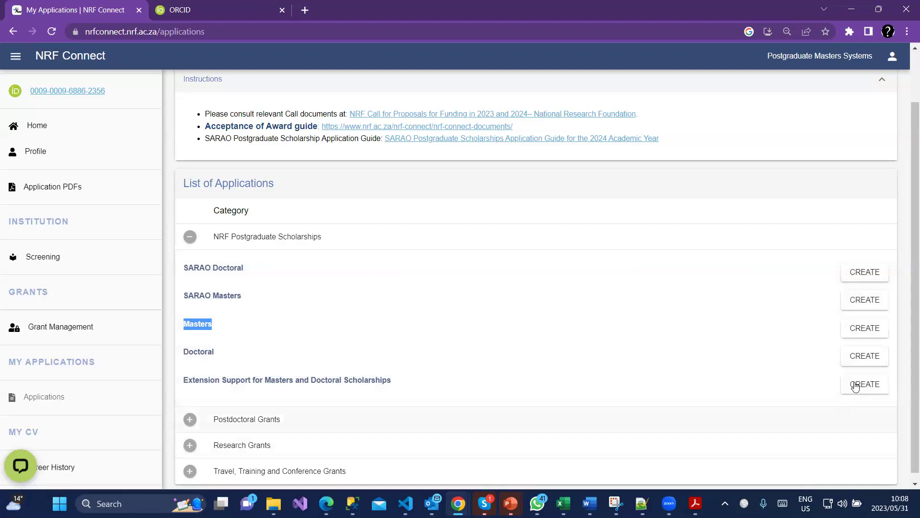
pyautogui.click(849, 330)
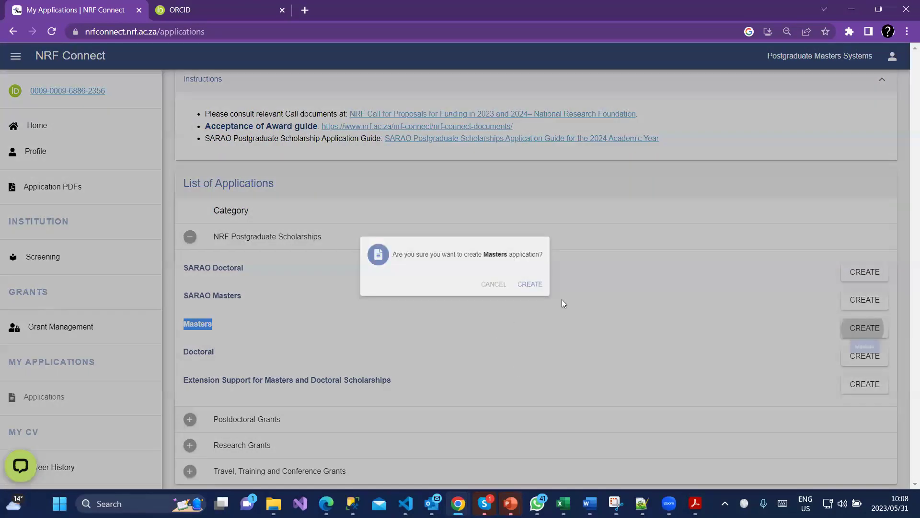
pyautogui.click(531, 285)
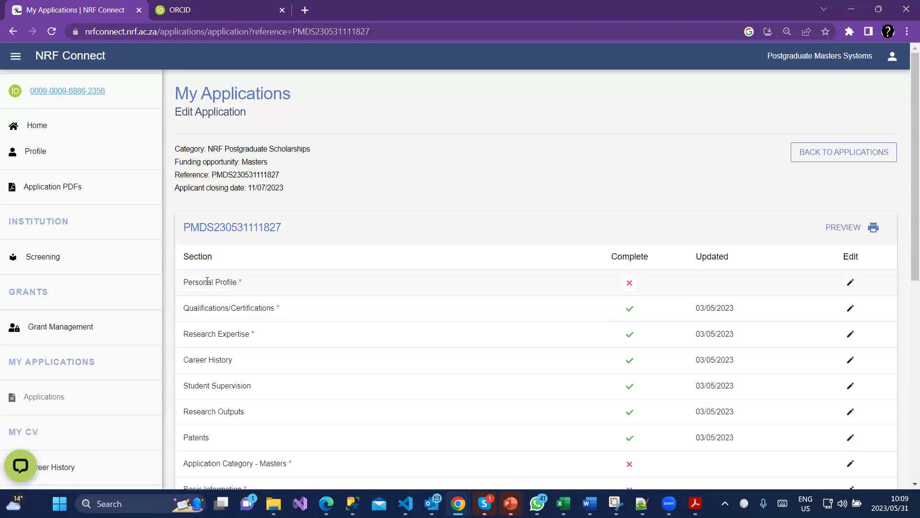
pyautogui.moveTo(240, 283)
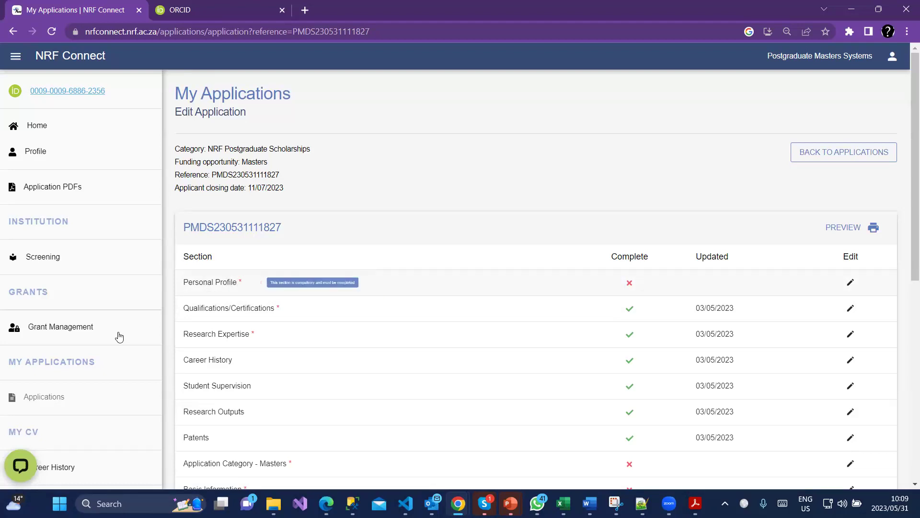
pyautogui.scroll(-1, 48, 365)
# Return to My Applications and expand NRF Postgraduate Scholarships to find the new application.
pyautogui.click(53, 337)
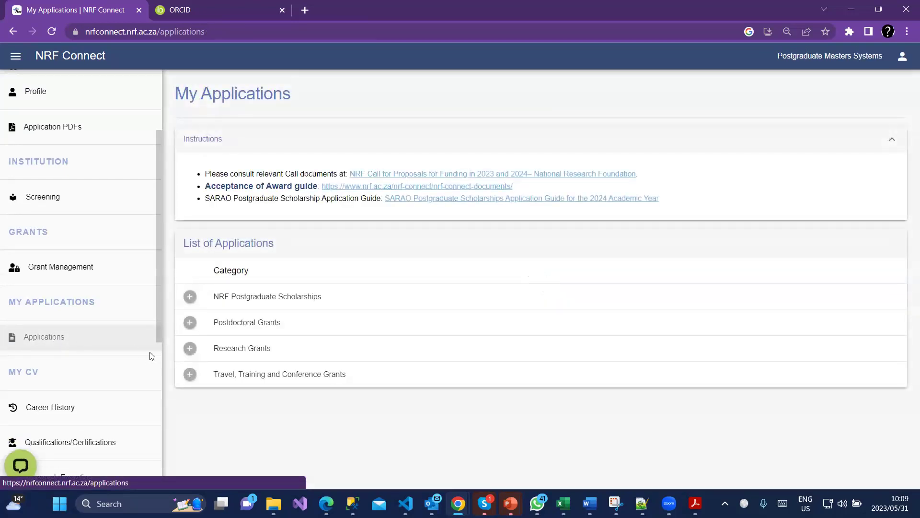
pyautogui.click(189, 297)
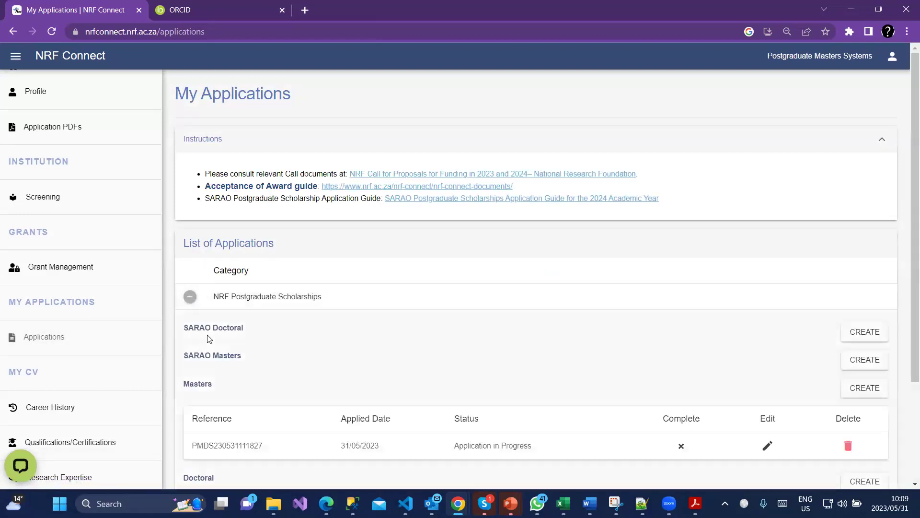
pyautogui.scroll(-1, 184, 344)
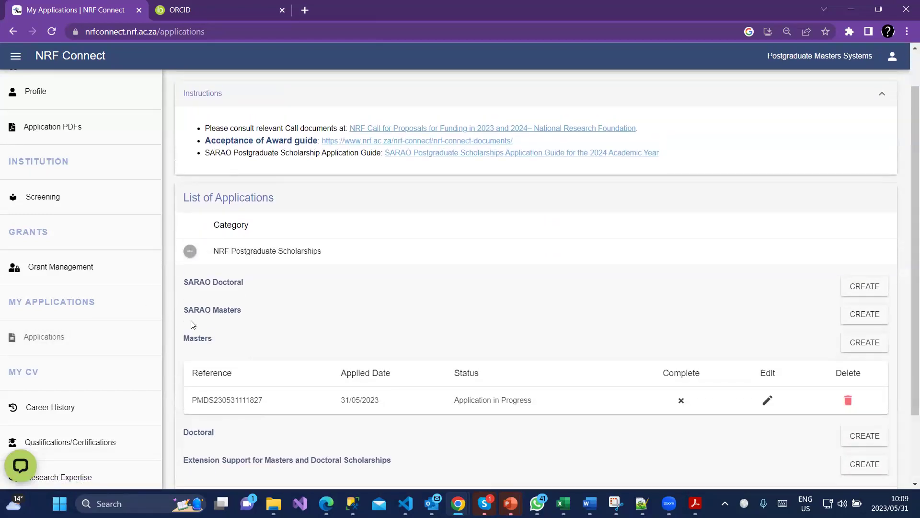
pyautogui.scroll(1, 188, 330)
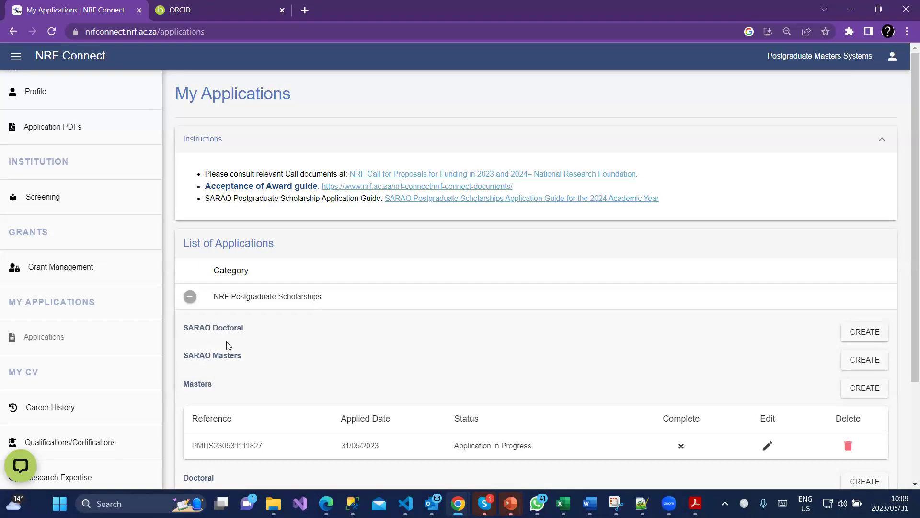
pyautogui.scroll(-1, 217, 345)
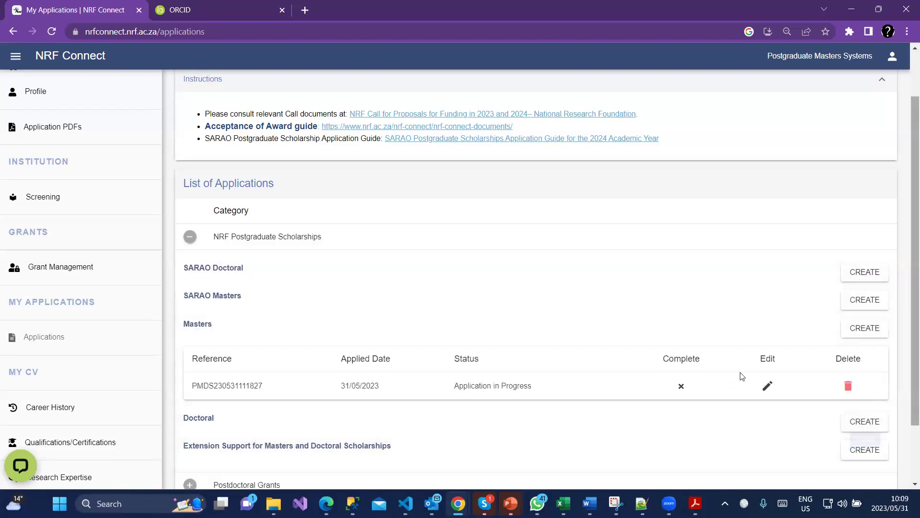
# Edit the Masters application and open its Application Category - Masters section.
pyautogui.click(769, 385)
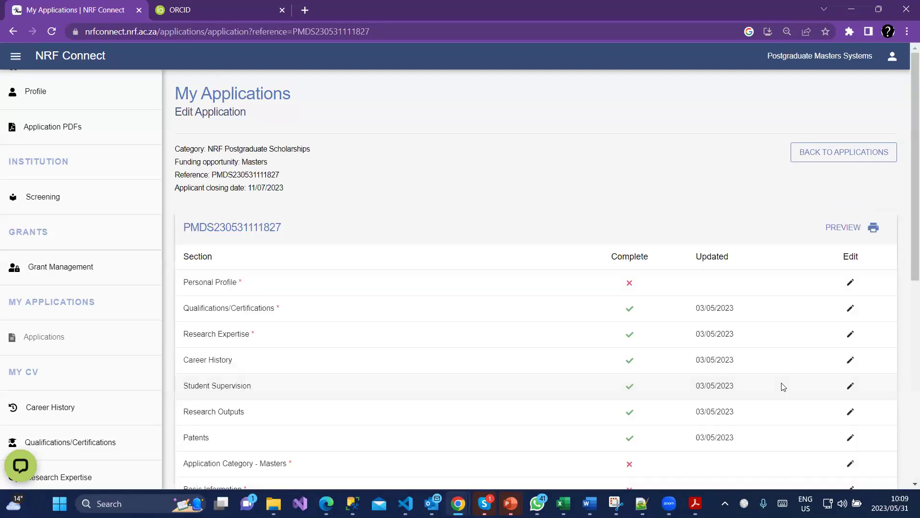
pyautogui.scroll(-1, 763, 384)
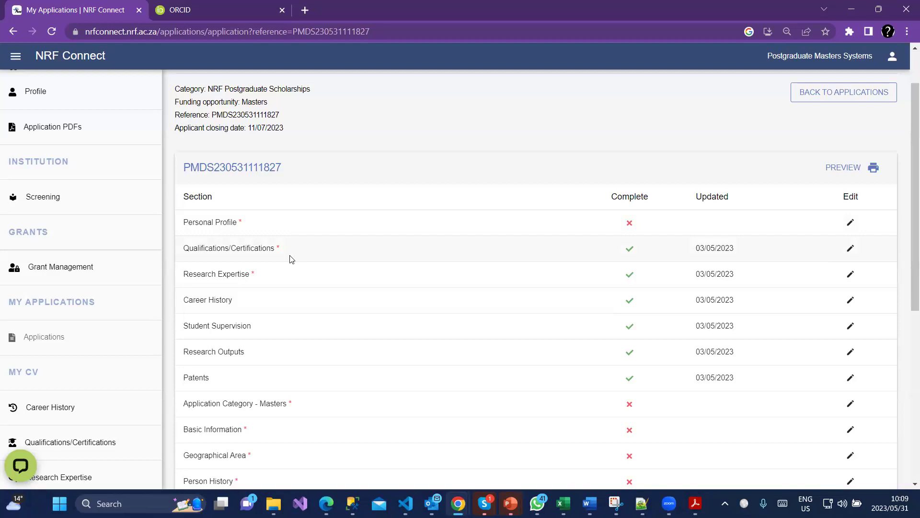
pyautogui.scroll(-1, 315, 267)
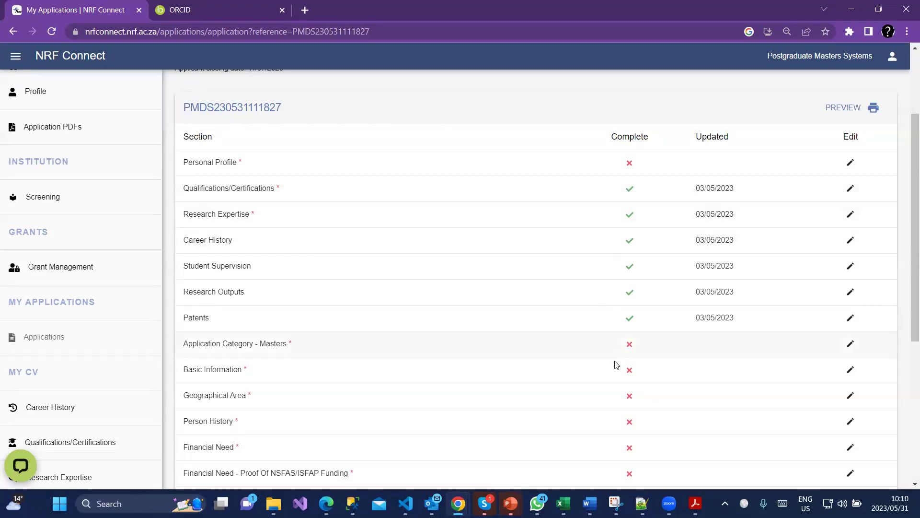
pyautogui.scroll(-1, 608, 336)
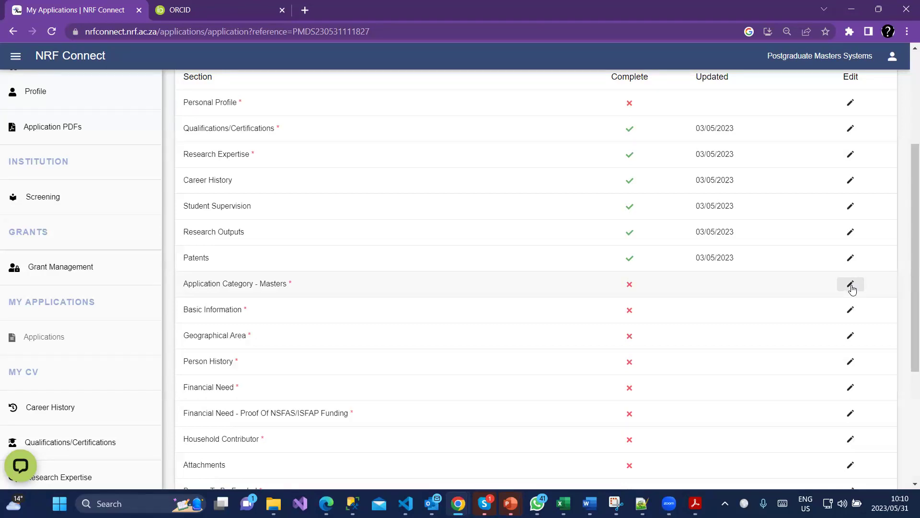
pyautogui.click(851, 287)
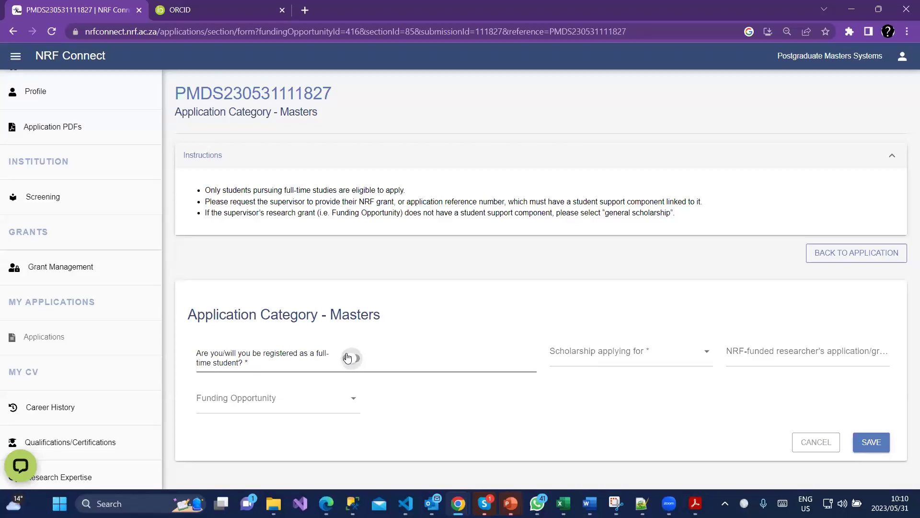
# Set full-time registration to yes and choose Scholarship linked to NRF-funded research.
pyautogui.click(348, 358)
pyautogui.click(343, 361)
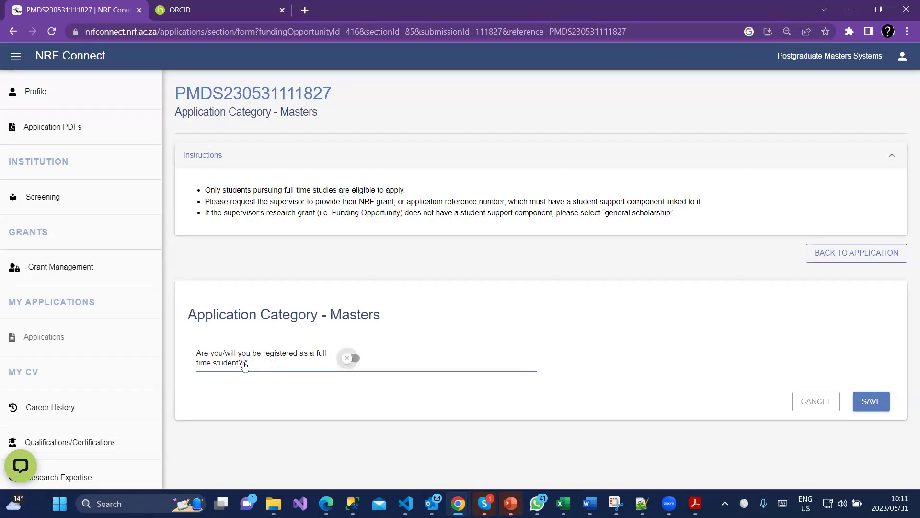
pyautogui.click(355, 358)
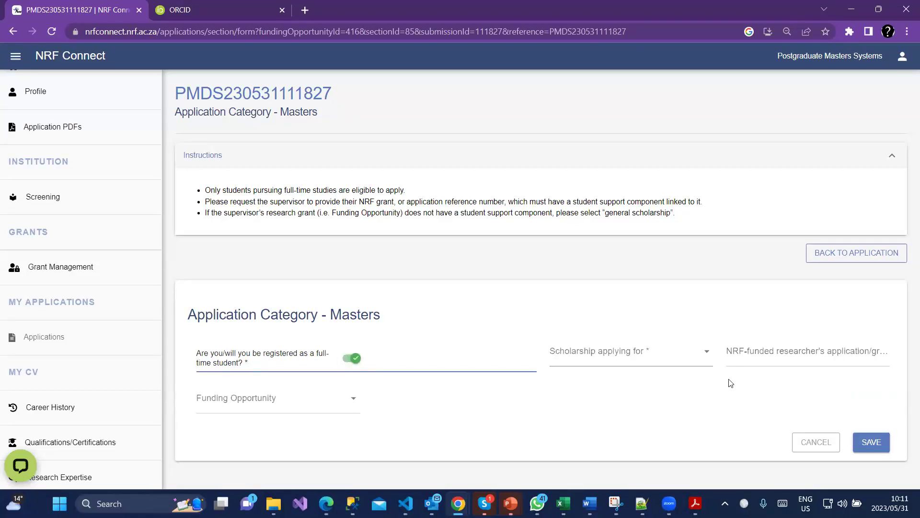
pyautogui.click(766, 354)
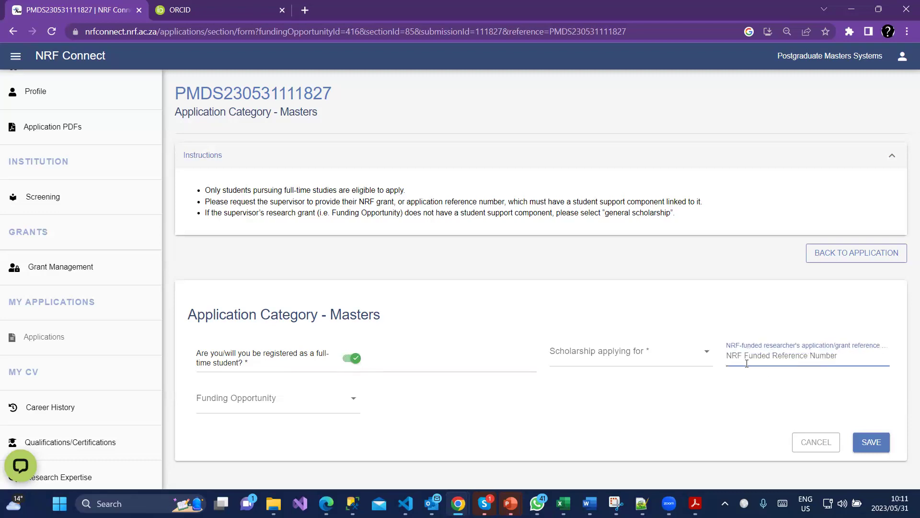
pyautogui.click(589, 364)
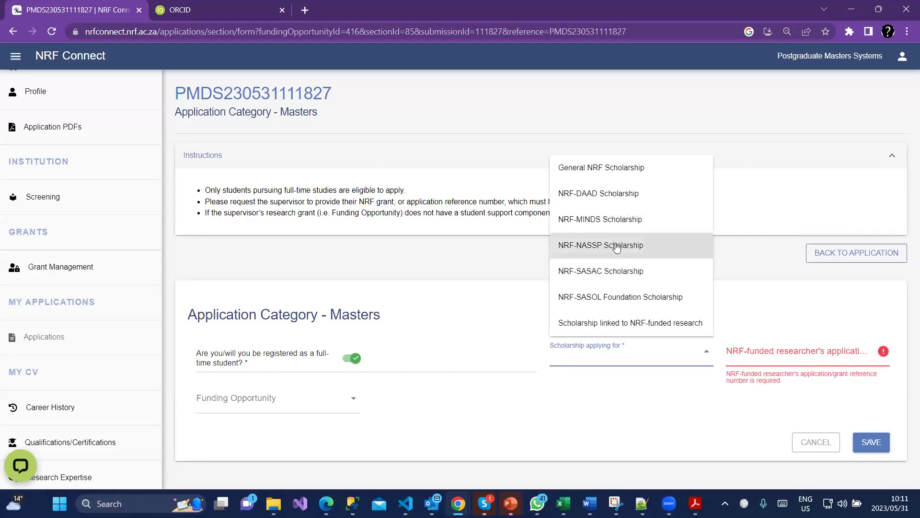
pyautogui.click(616, 173)
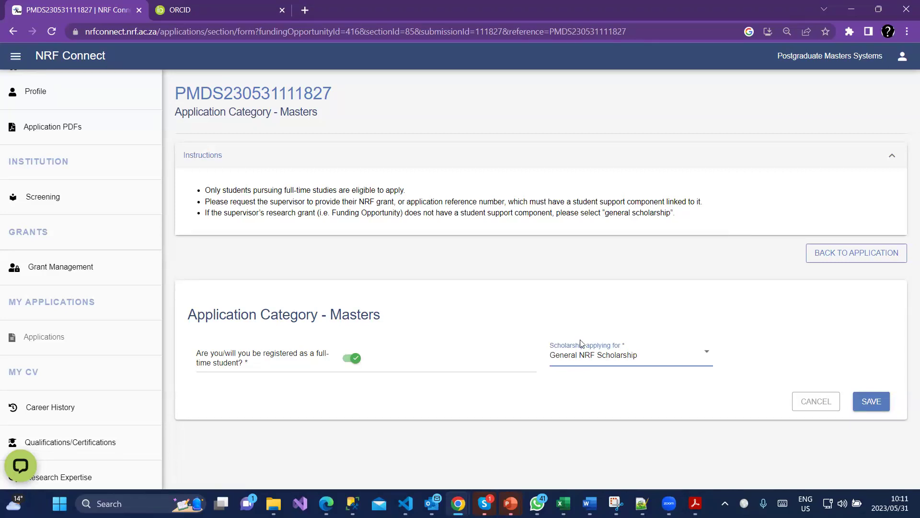
pyautogui.click(592, 360)
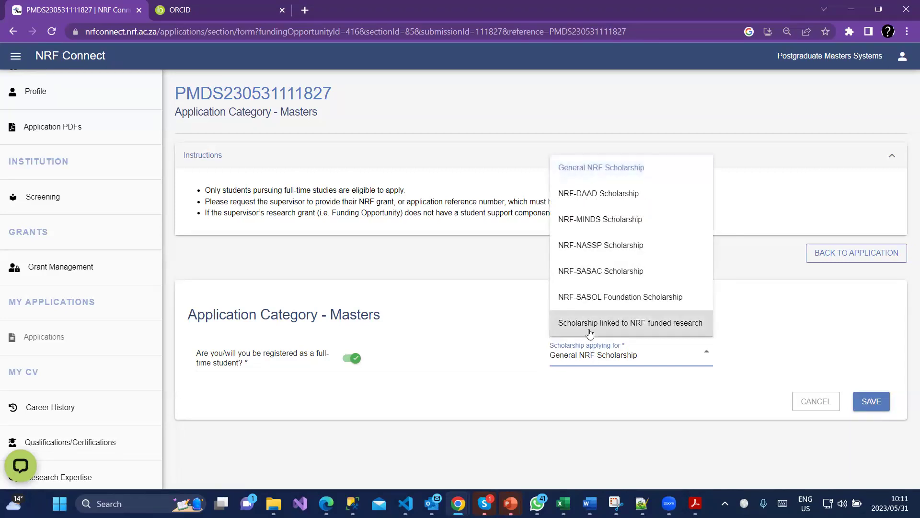
pyautogui.click(615, 328)
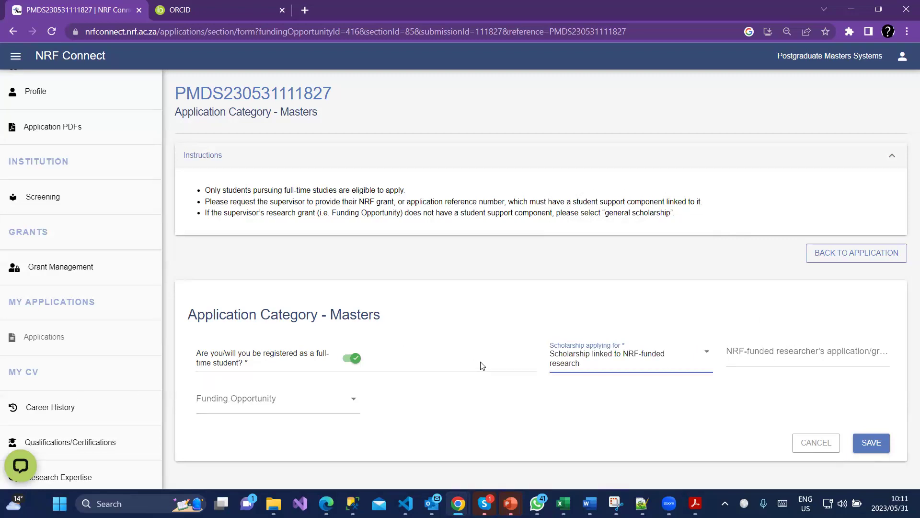
# Enter the researcher's grant reference number, pick Academic Statistics funding, and save the category.
pyautogui.click(831, 356)
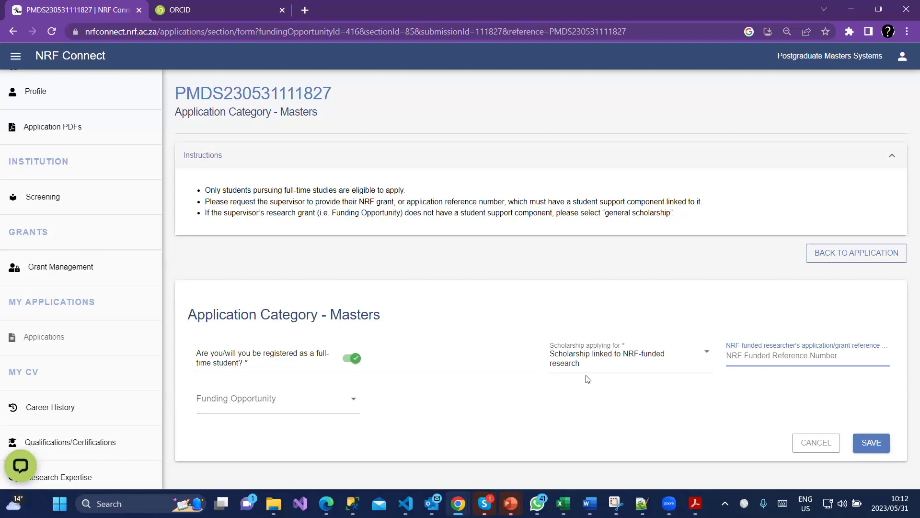
pyautogui.write('1')
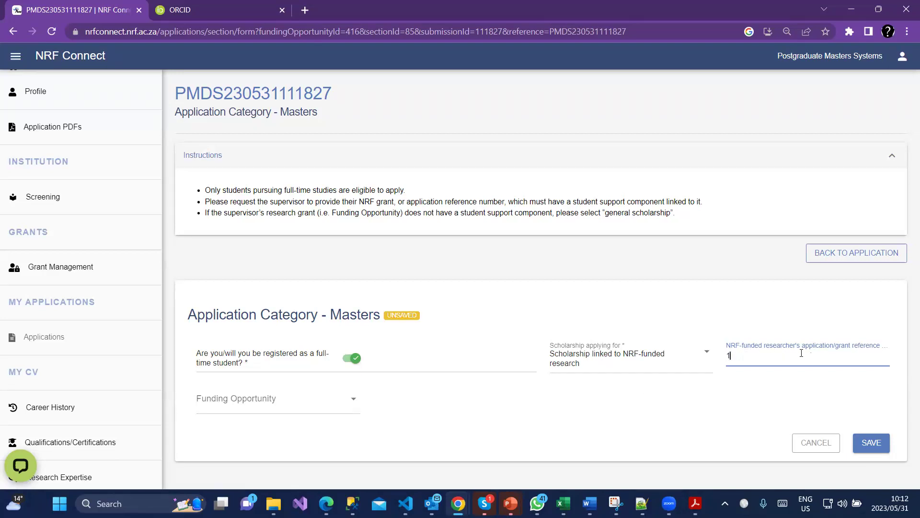
pyautogui.write('1111111')
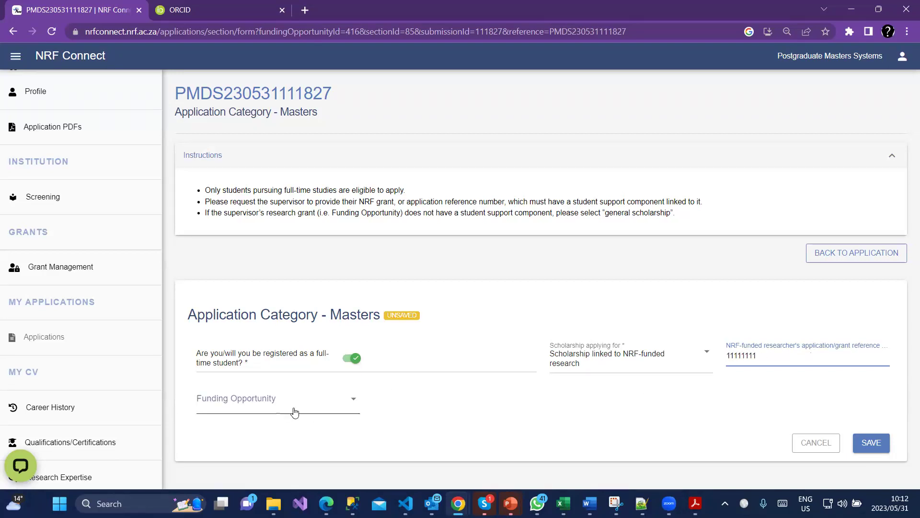
pyautogui.click(293, 406)
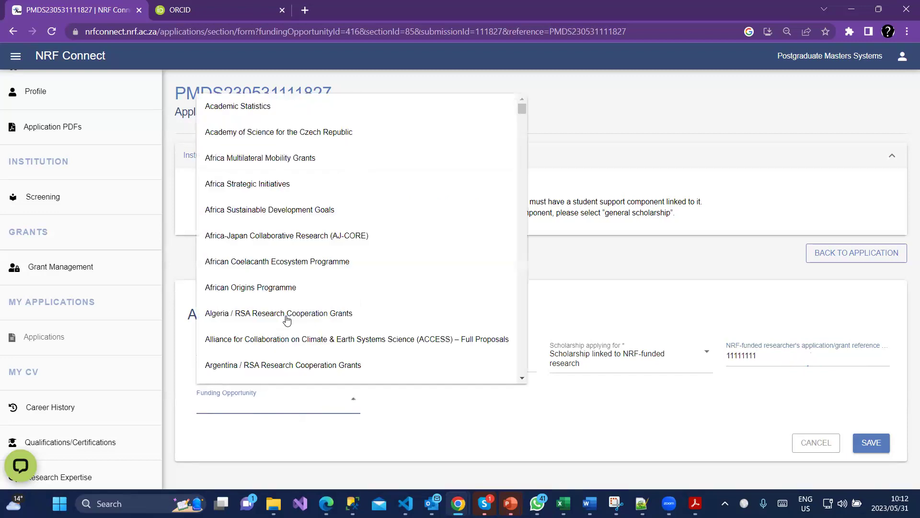
pyautogui.click(259, 115)
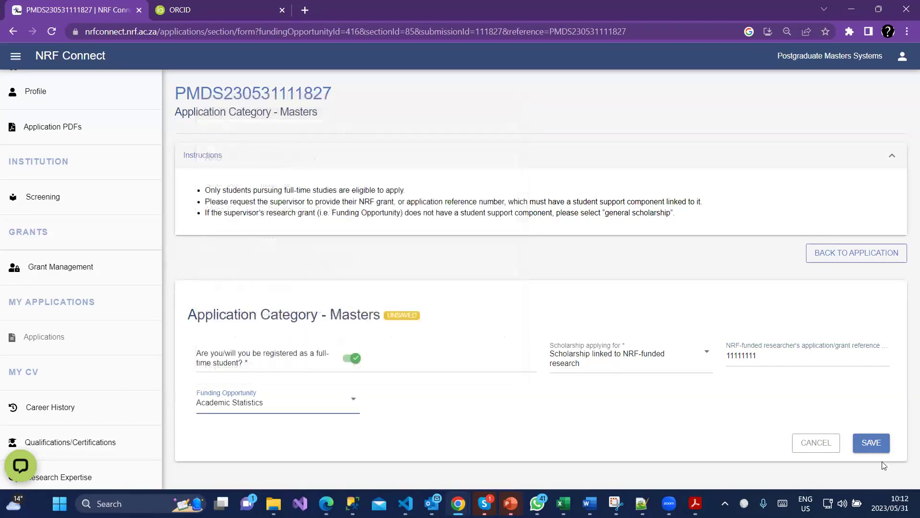
pyautogui.click(872, 442)
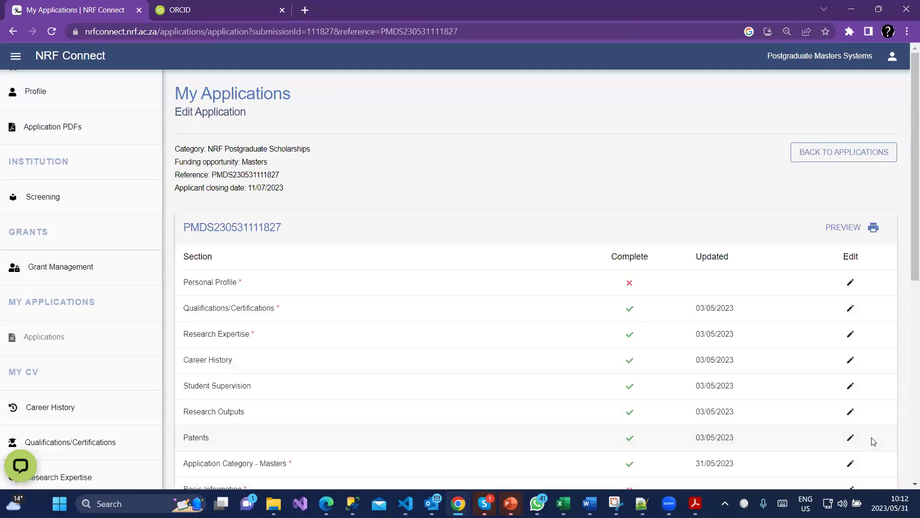
pyautogui.scroll(-3, 849, 436)
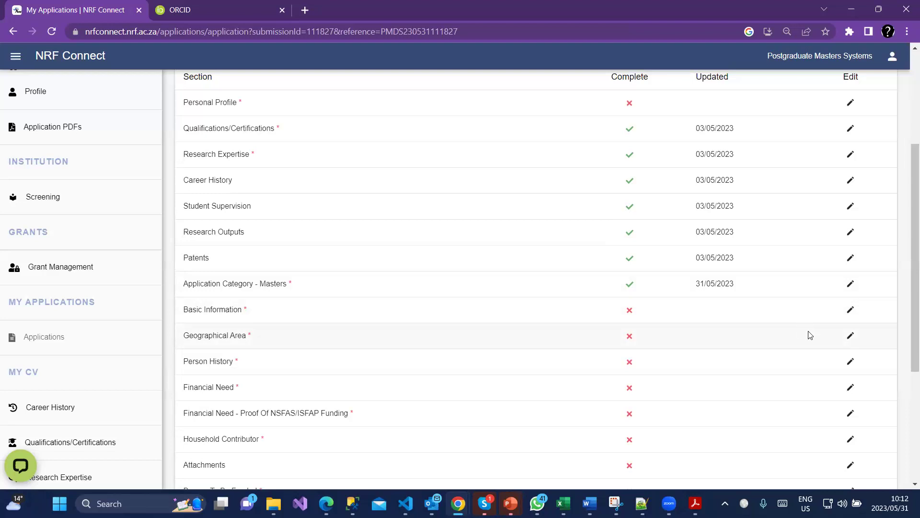
pyautogui.click(851, 310)
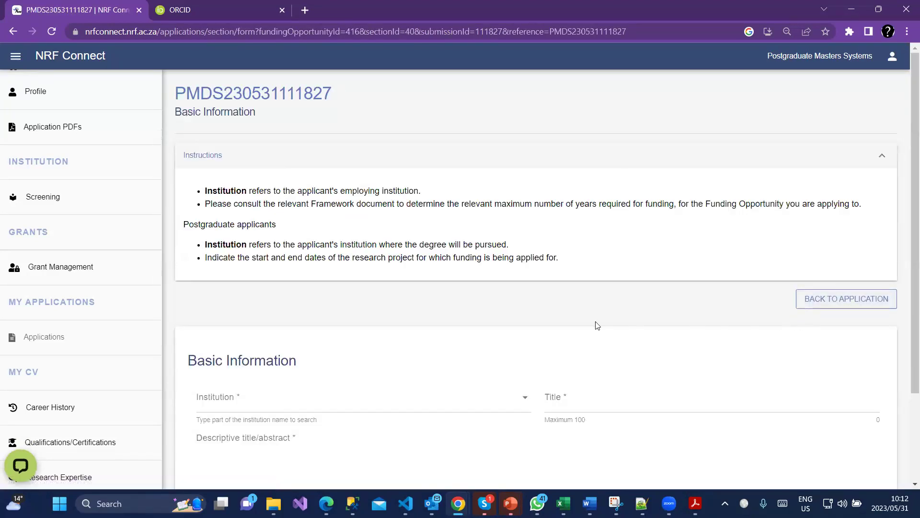
# Set the institution to Cape Peninsula University of Technology.
pyautogui.scroll(-2, 548, 334)
pyautogui.scroll(1, 287, 239)
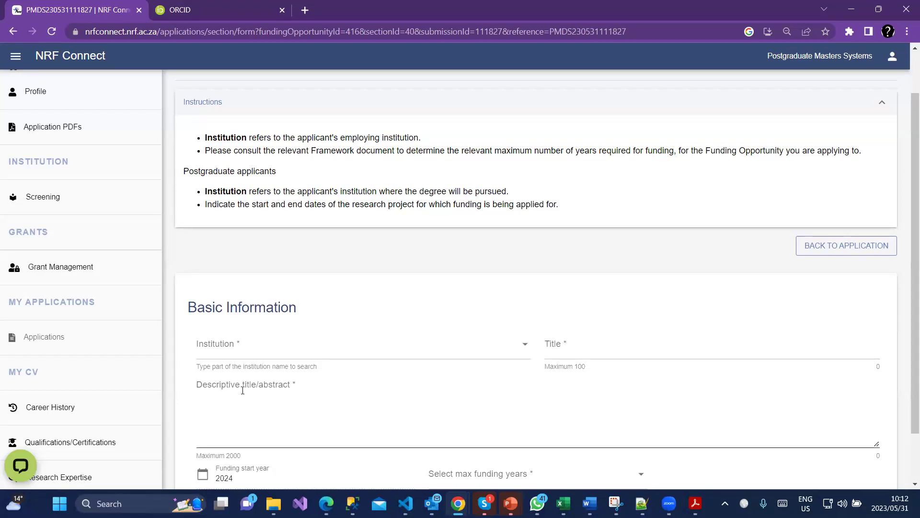
pyautogui.click(278, 348)
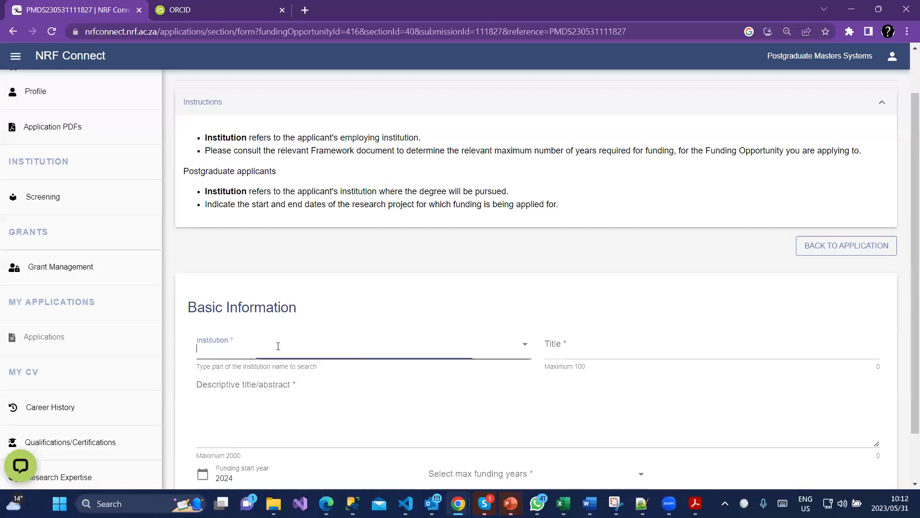
pyautogui.scroll(-2, 284, 328)
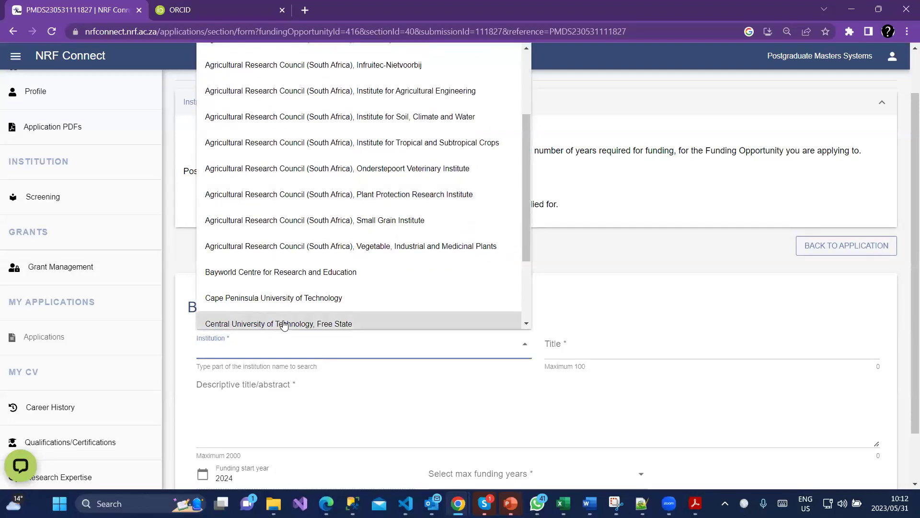
pyautogui.click(299, 299)
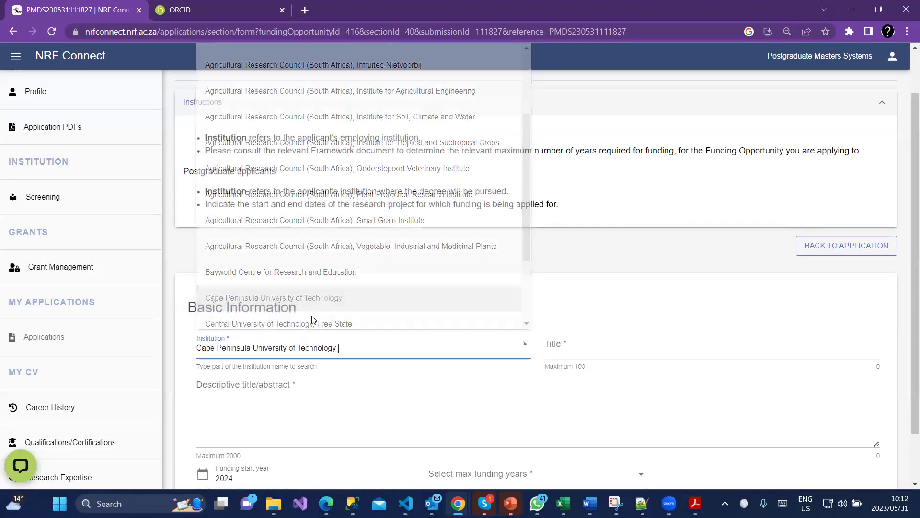
# Enter the project title 'test' and the descriptive abstract 'dsds'.
pyautogui.click(603, 348)
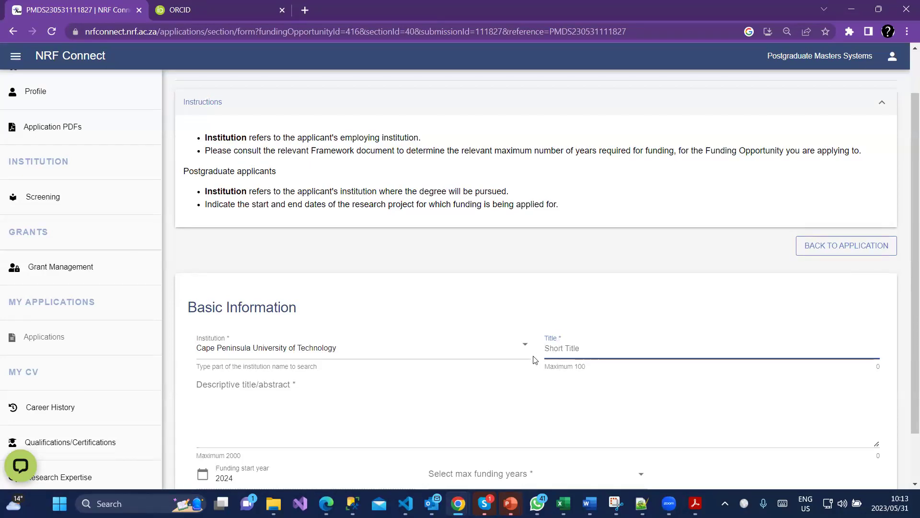
pyautogui.scroll(-2, 409, 419)
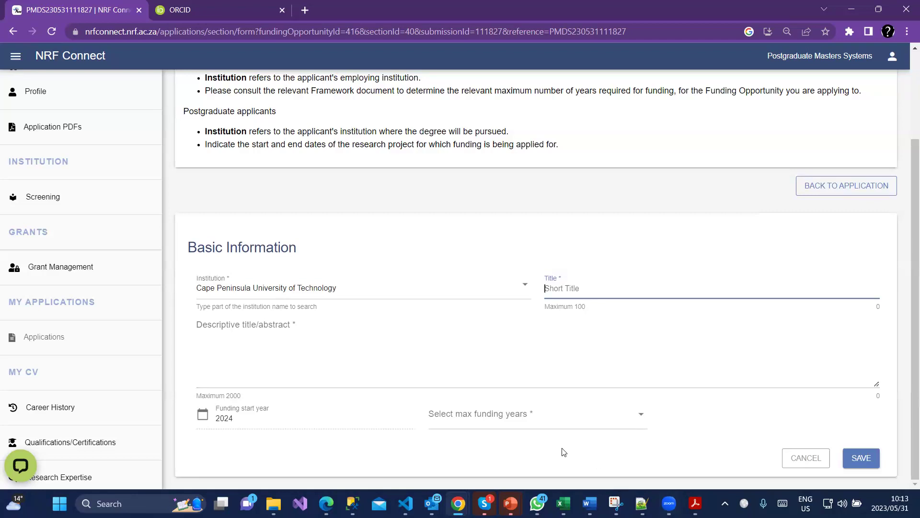
pyautogui.click(560, 423)
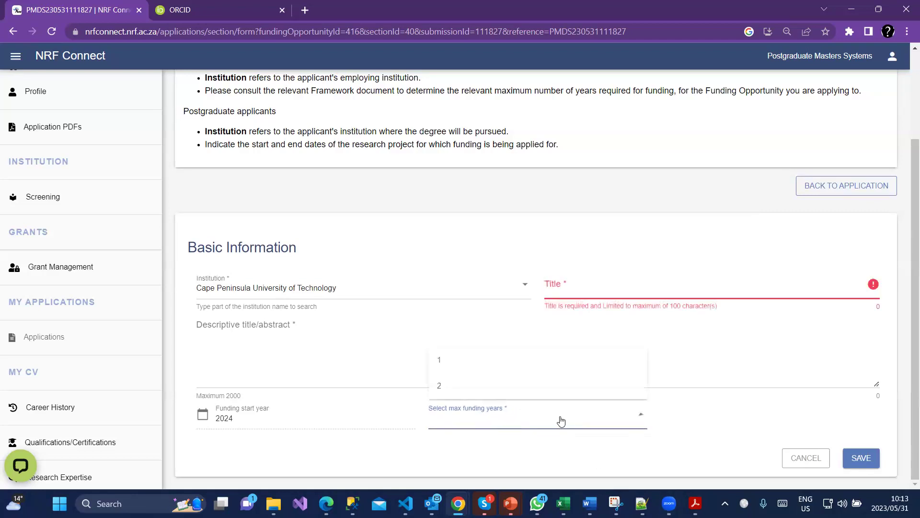
pyautogui.click(599, 278)
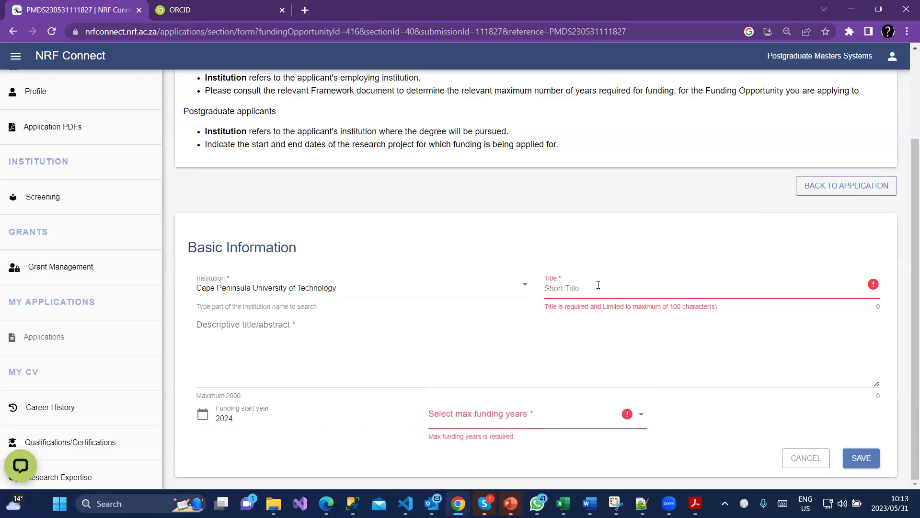
pyautogui.write('test')
pyautogui.click(458, 356)
pyautogui.write('dsds')
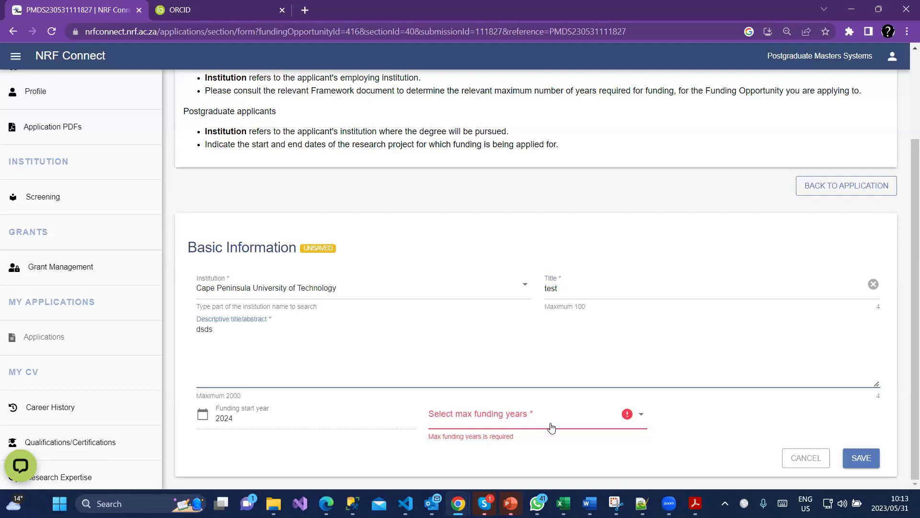
# Set maximum funding years to 2 and save the Basic Information.
pyautogui.click(551, 425)
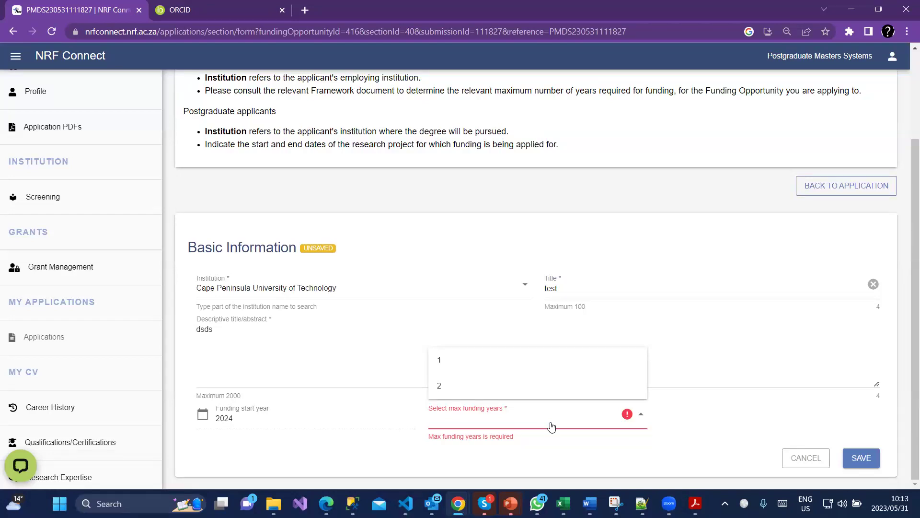
pyautogui.click(468, 370)
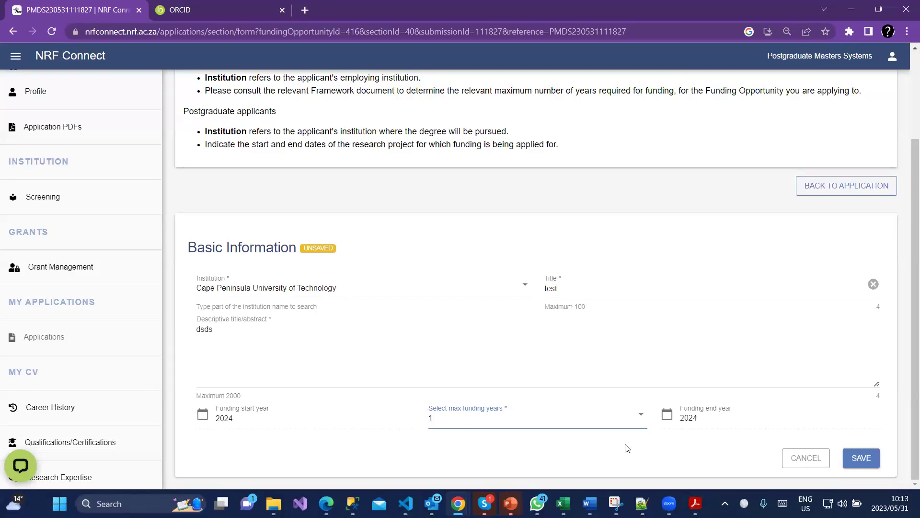
pyautogui.click(604, 426)
pyautogui.click(465, 389)
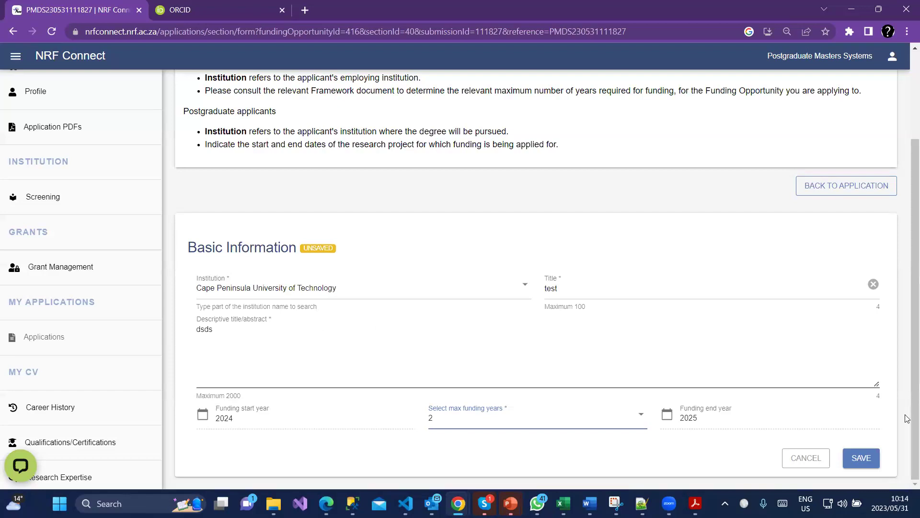
pyautogui.click(871, 465)
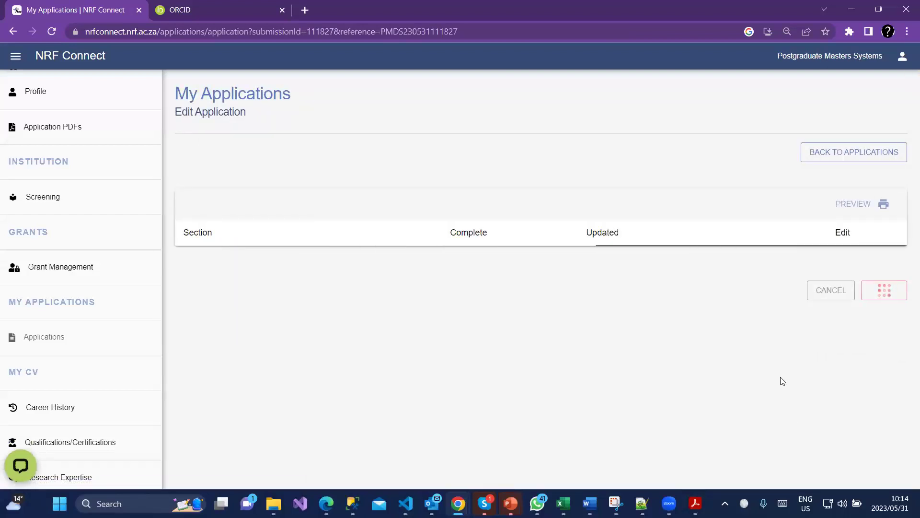
# Open the Geographical Area form and show the province of origin choices.
pyautogui.scroll(-4, 786, 378)
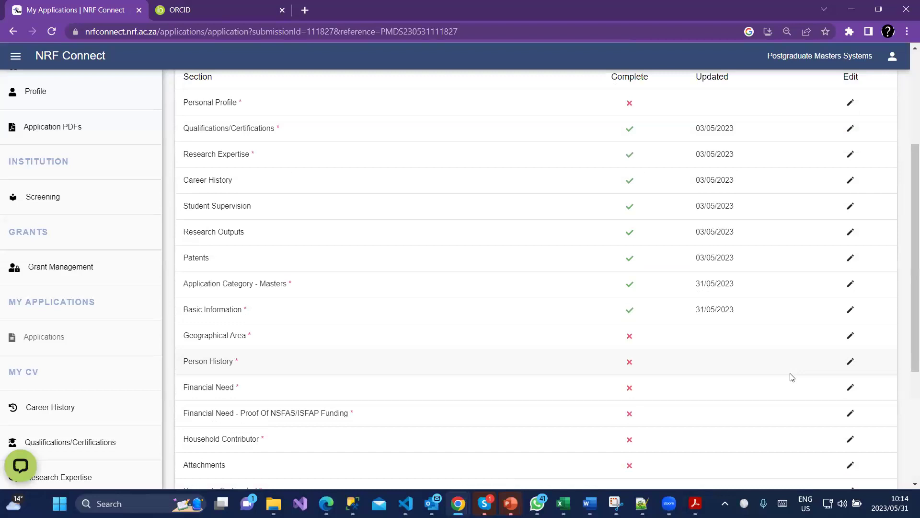
pyautogui.click(850, 335)
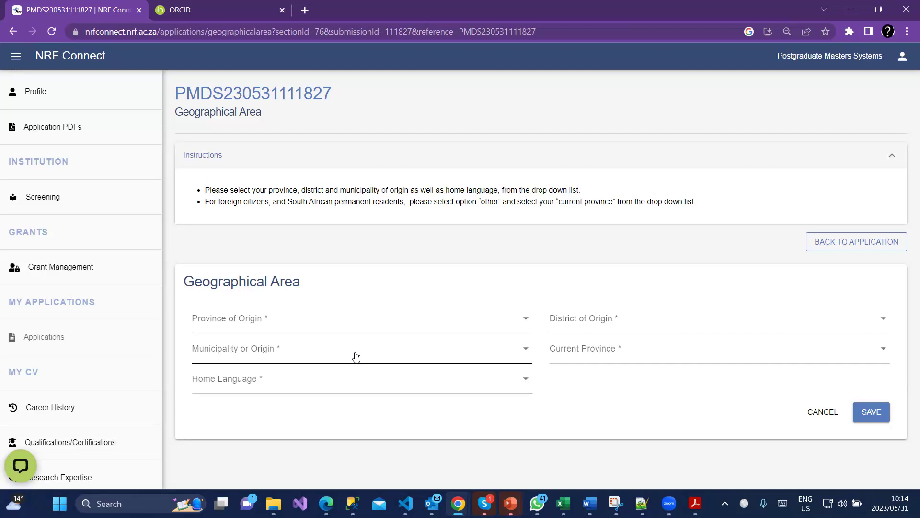
pyautogui.click(291, 331)
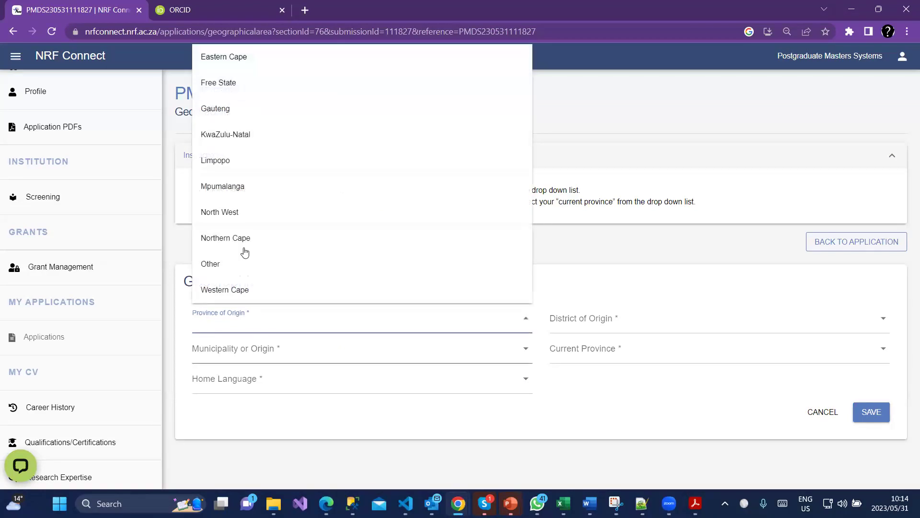
# Choose Northern Cape, Frances Baard District, Dikgatlong Local, current province Northern Cape, and Setswana, then save.
pyautogui.click(247, 239)
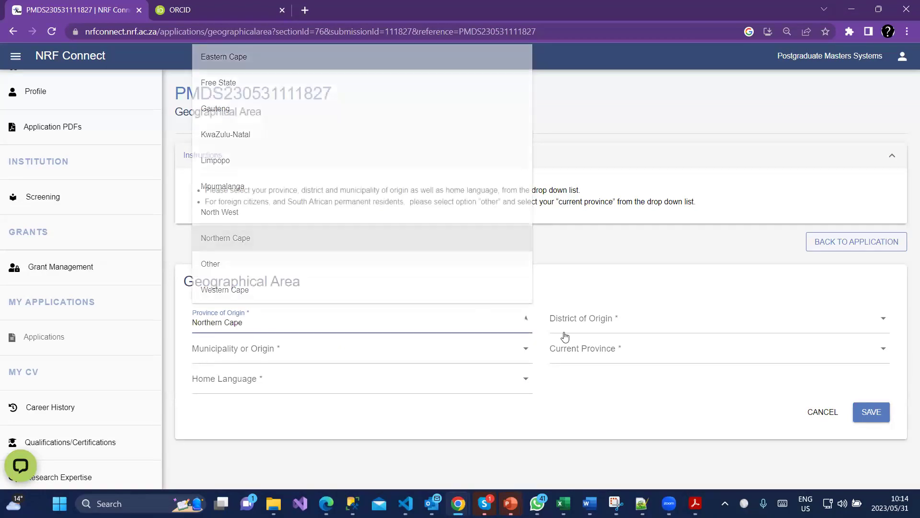
pyautogui.click(565, 321)
pyautogui.click(569, 351)
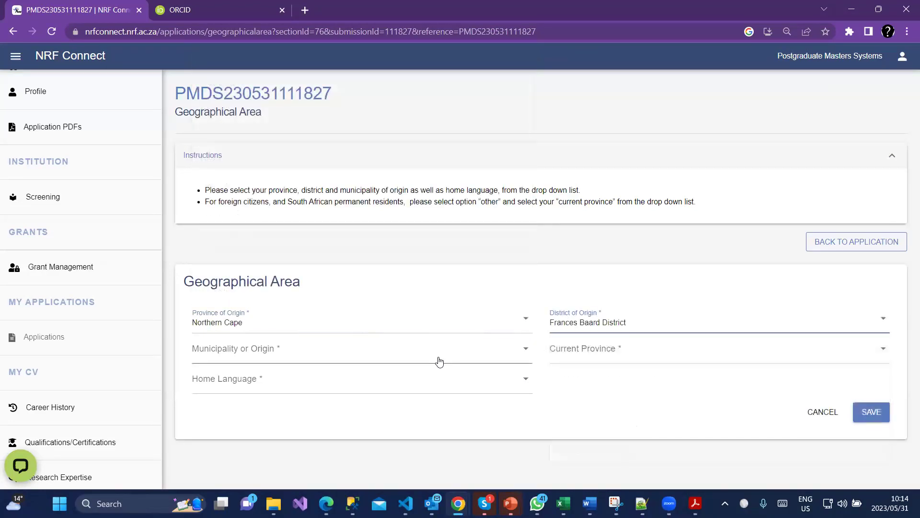
pyautogui.click(242, 352)
pyautogui.click(398, 377)
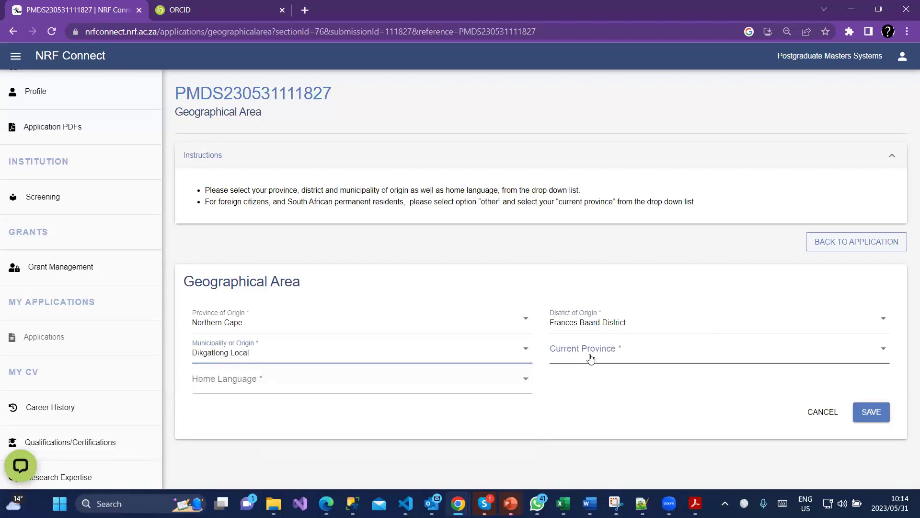
pyautogui.click(591, 352)
pyautogui.click(585, 268)
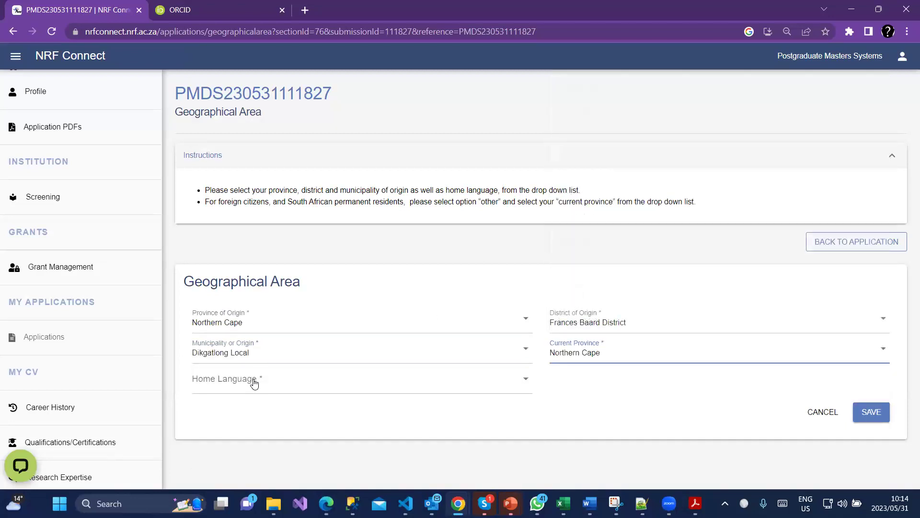
pyautogui.click(249, 378)
pyautogui.click(249, 298)
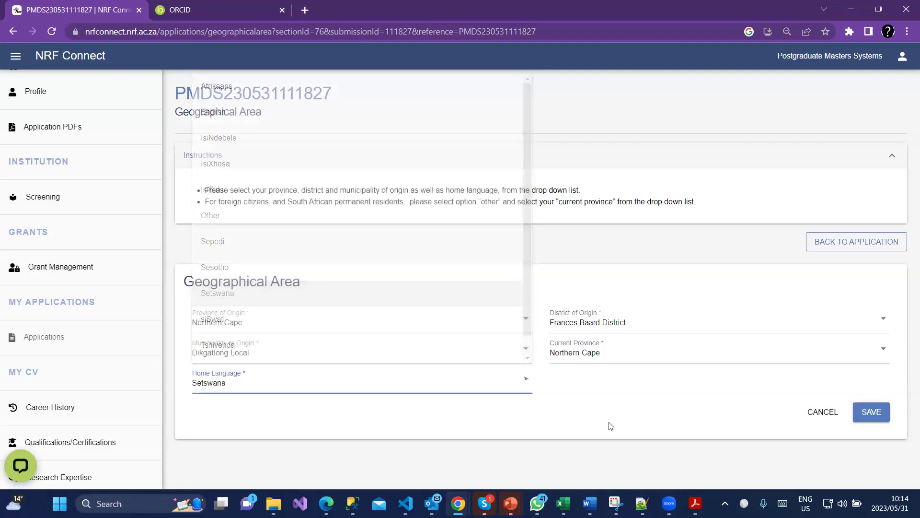
pyautogui.click(858, 413)
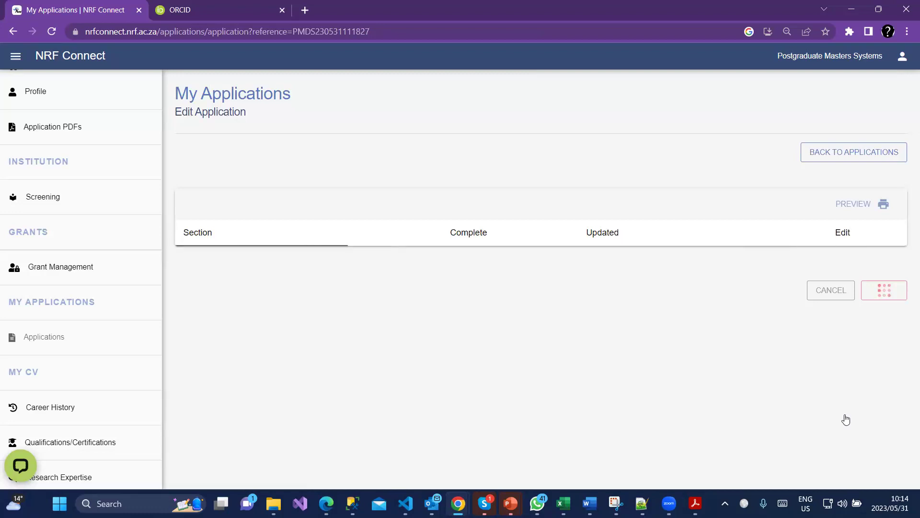
pyautogui.scroll(-5, 846, 418)
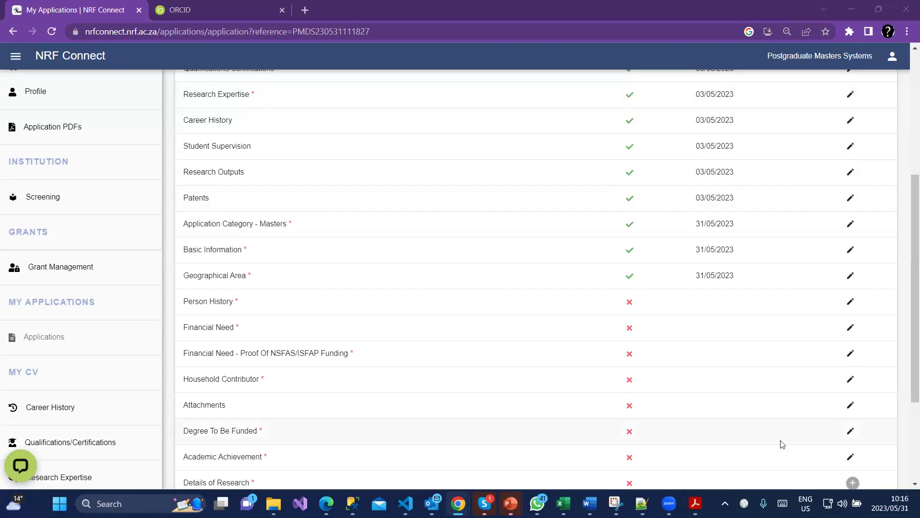
# Open the Person History form and show the previous-studies funder options.
pyautogui.scroll(-1, 791, 412)
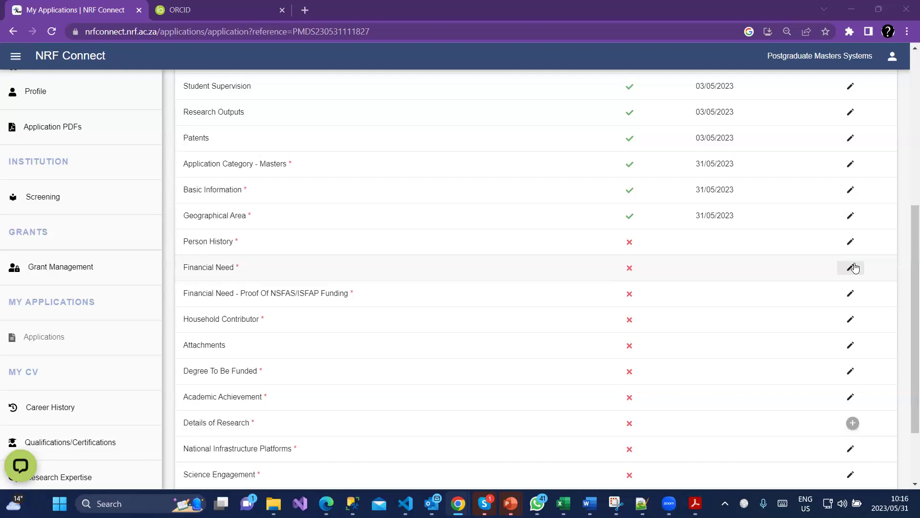
pyautogui.click(850, 241)
pyautogui.click(400, 257)
# Pick NSFAS funded and Other Government departments, set DSI-HSRC intern to yes, and save.
pyautogui.click(286, 186)
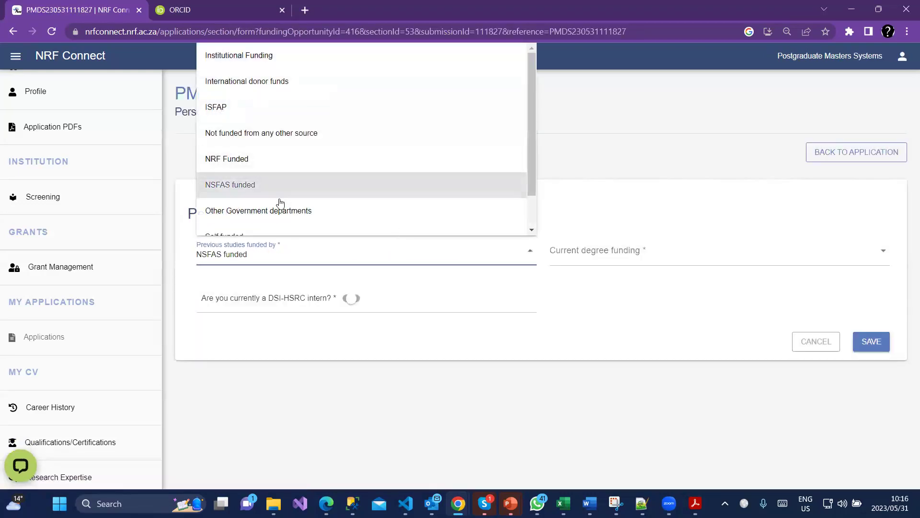
pyautogui.click(398, 341)
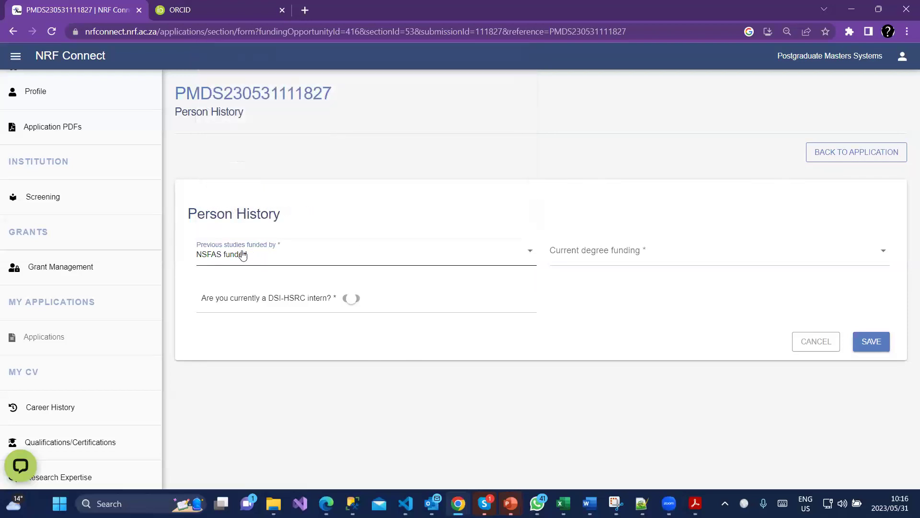
pyautogui.click(632, 265)
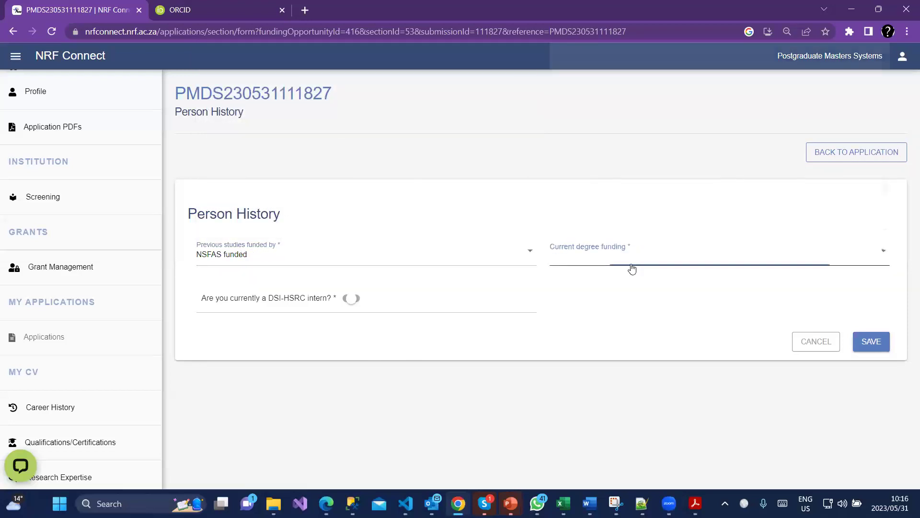
pyautogui.click(610, 211)
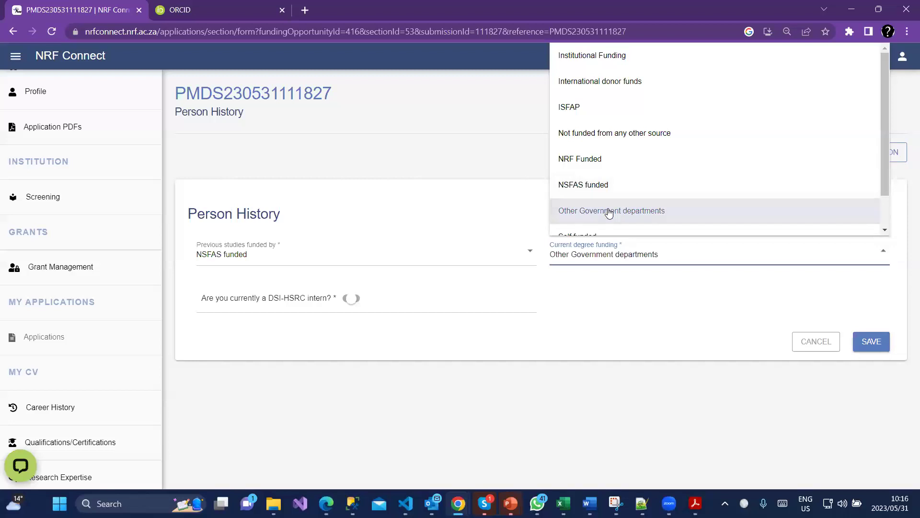
pyautogui.click(357, 300)
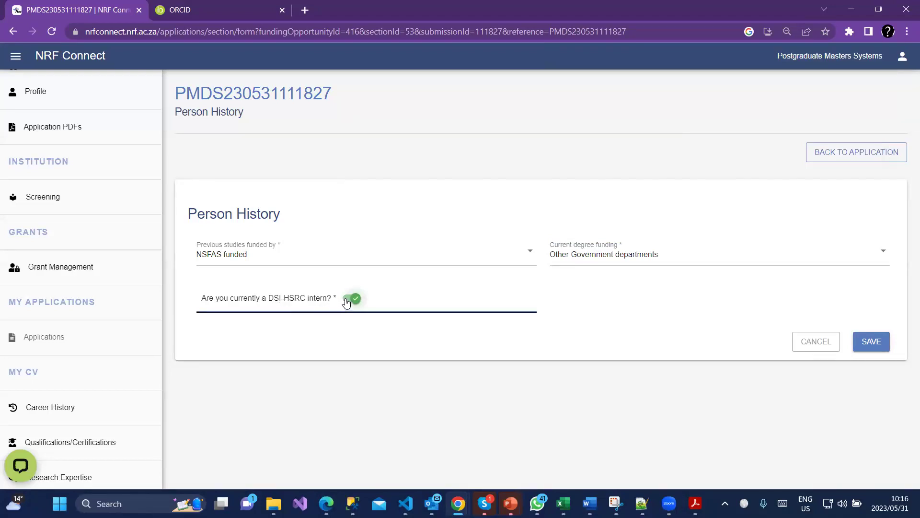
pyautogui.click(865, 343)
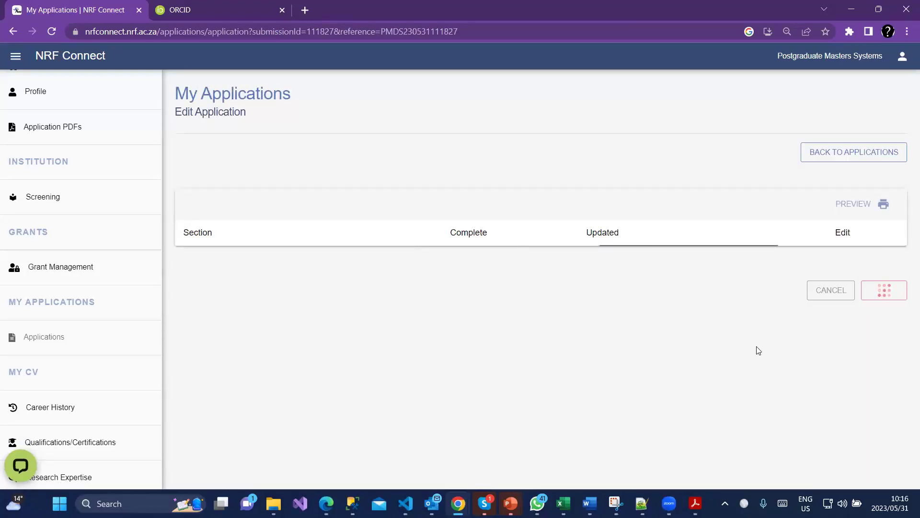
# Edit the Financial Need section and answer yes to previous NSFAS/ISFAP funding.
pyautogui.scroll(-1, 777, 343)
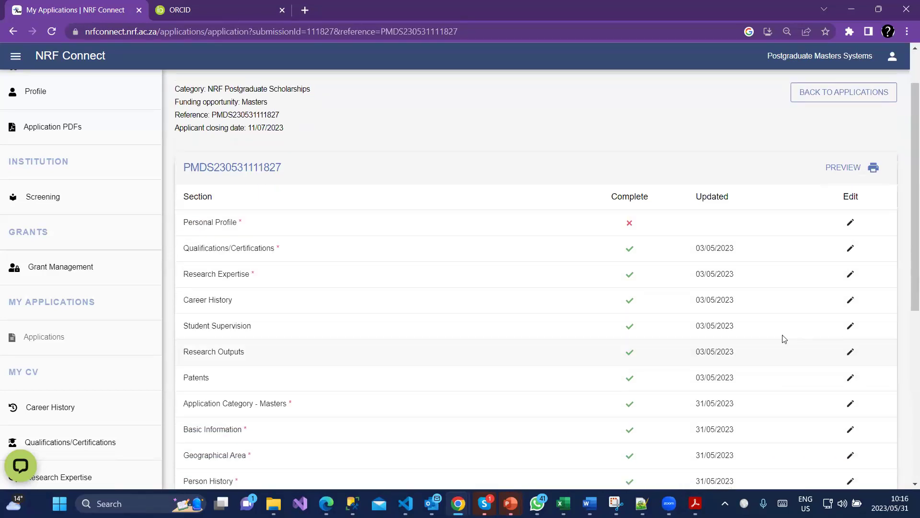
pyautogui.scroll(-2, 784, 339)
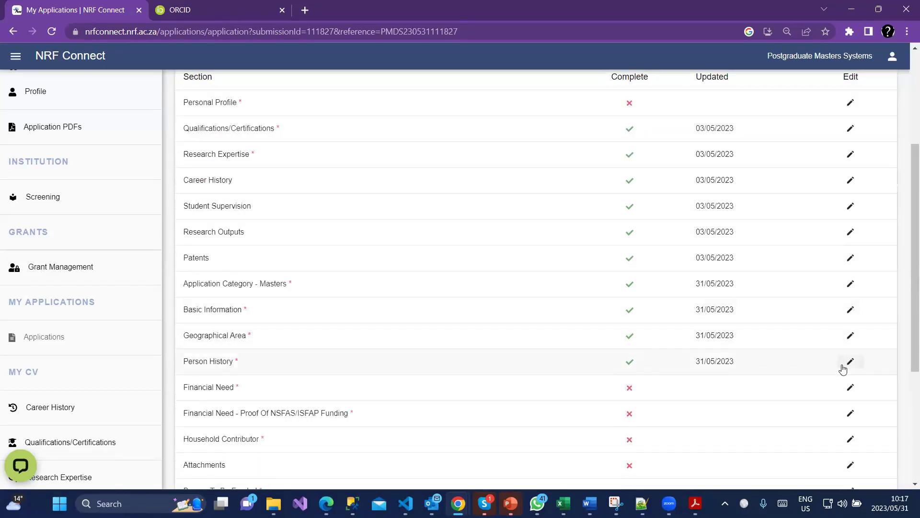
pyautogui.scroll(-1, 843, 368)
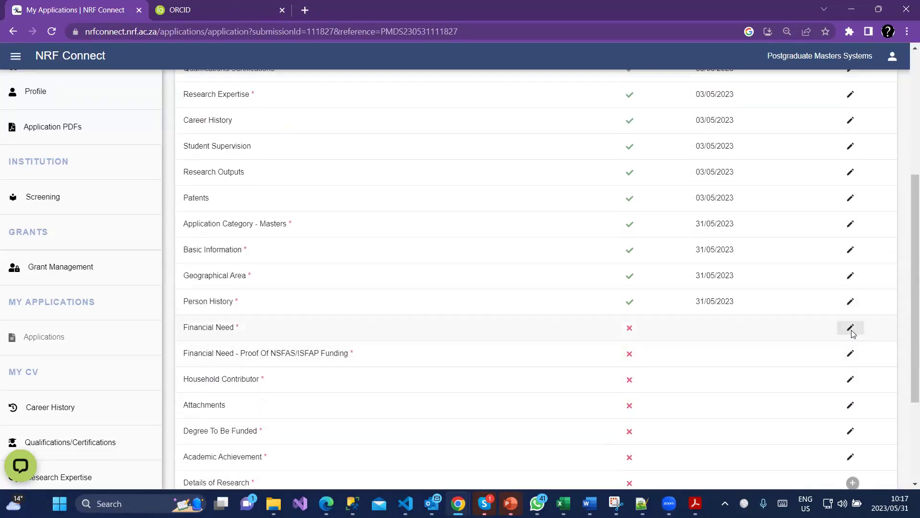
pyautogui.click(851, 328)
pyautogui.scroll(-1, 545, 335)
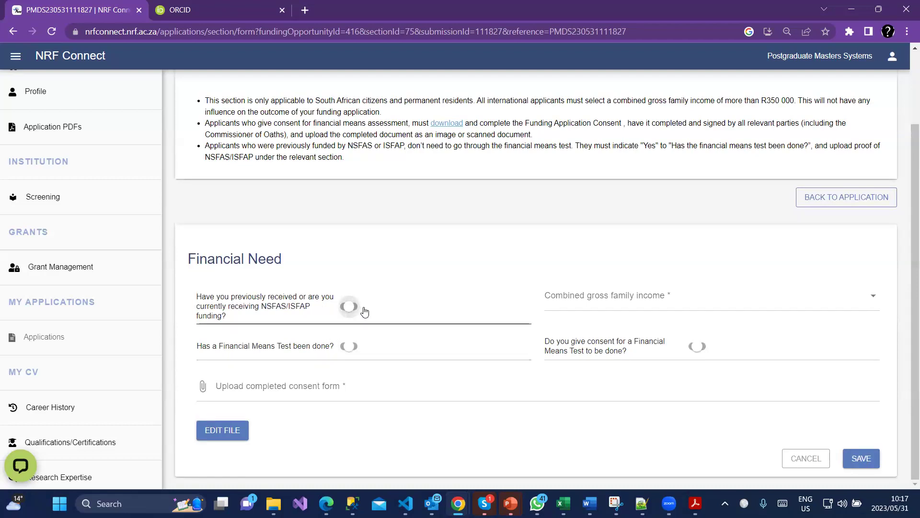
pyautogui.click(348, 307)
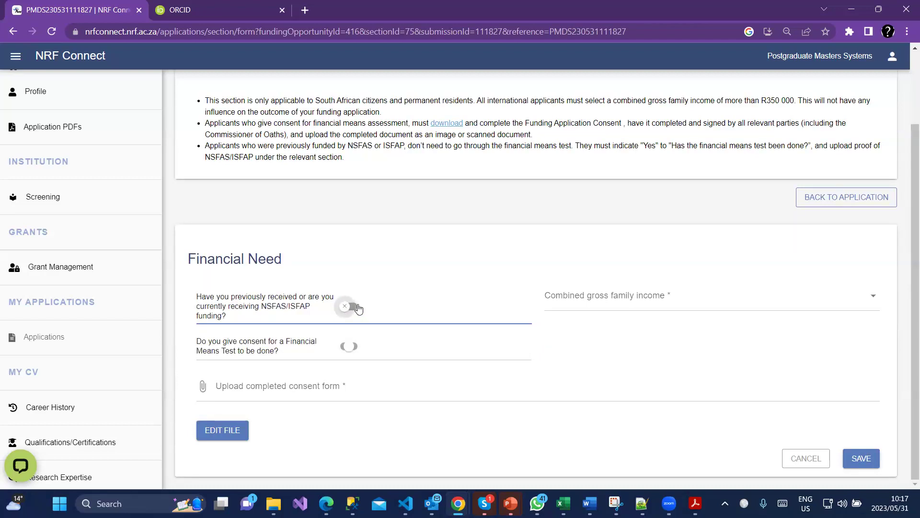
pyautogui.click(359, 312)
# Set combined gross family income to less than or equal to R350 000 and mark the means test done.
pyautogui.click(661, 307)
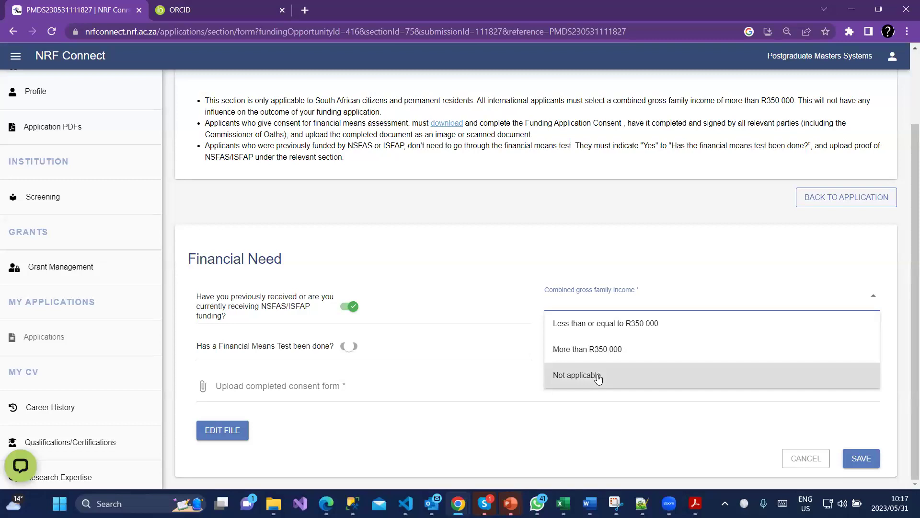
pyautogui.click(598, 326)
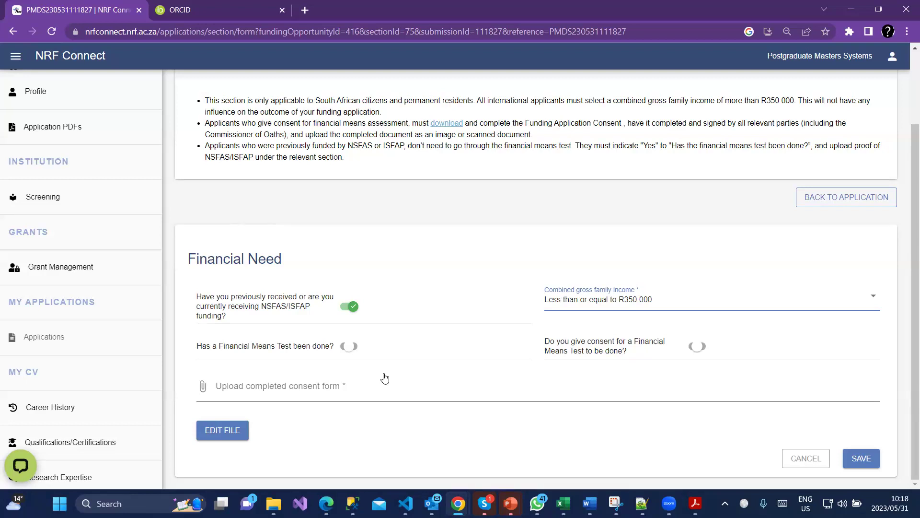
pyautogui.click(353, 345)
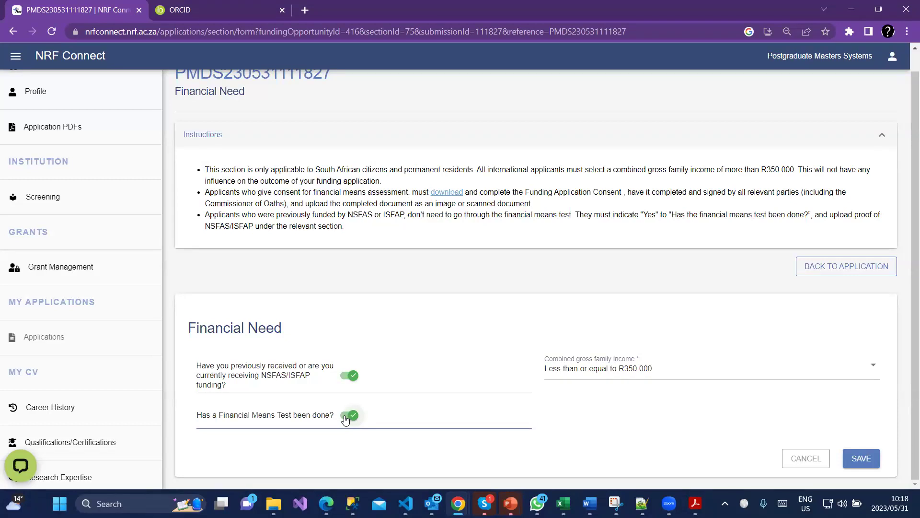
# Give consent for a financial means test, answer yes to 'Has a Financial Means Test been done?', and save Financial Need.
pyautogui.click(347, 415)
pyautogui.scroll(-2, 349, 420)
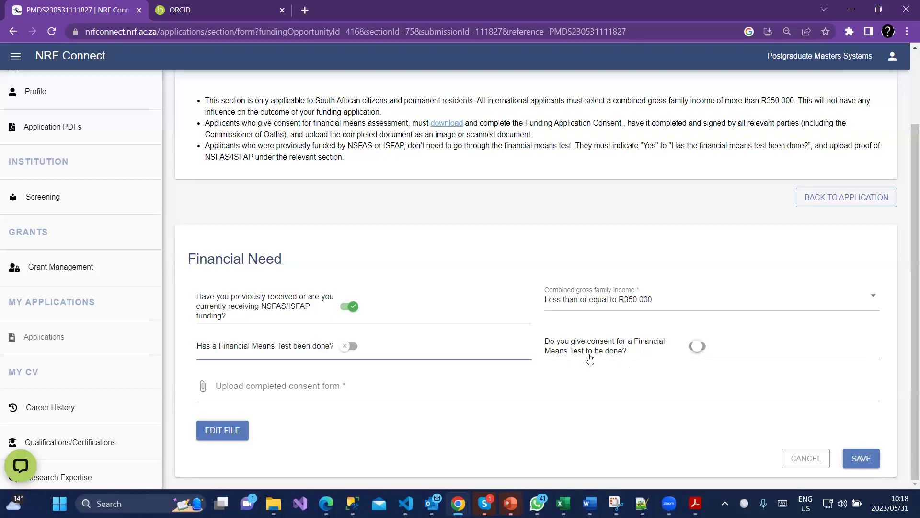
pyautogui.click(704, 347)
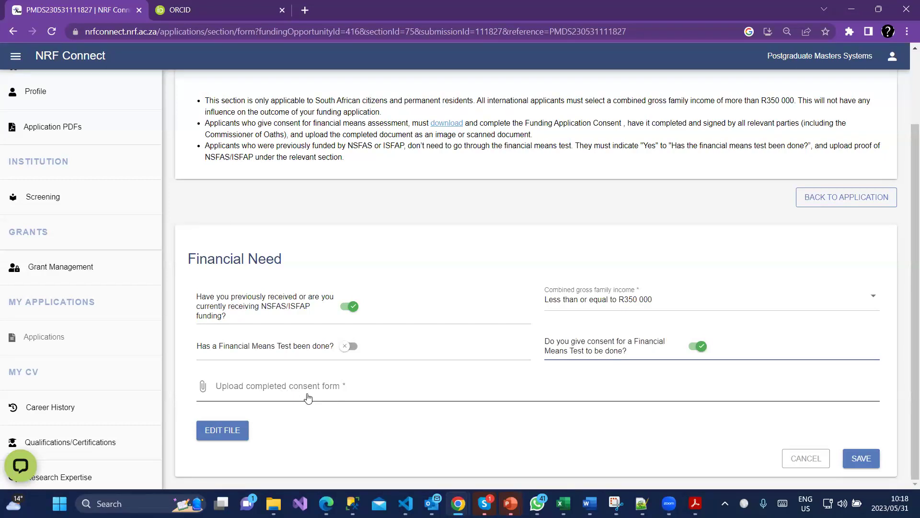
pyautogui.scroll(1, 308, 397)
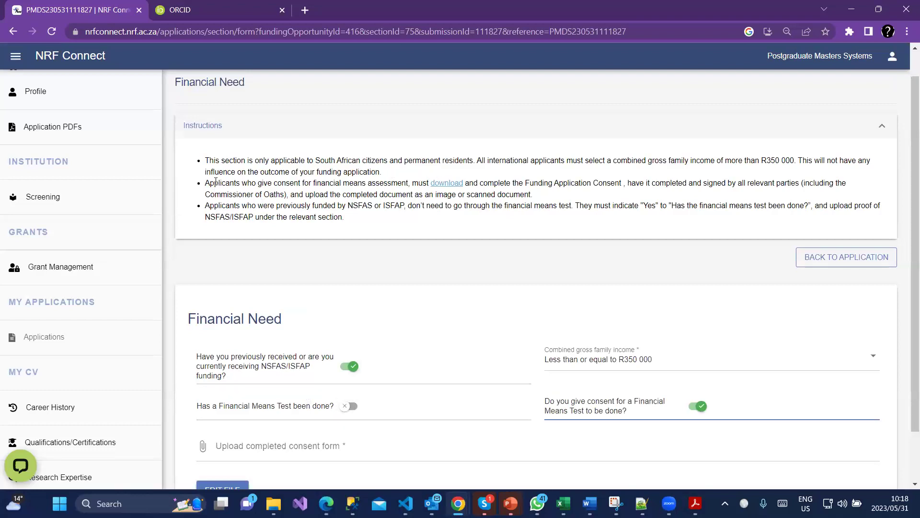
pyautogui.moveTo(210, 182); pyautogui.dragTo(294, 184)
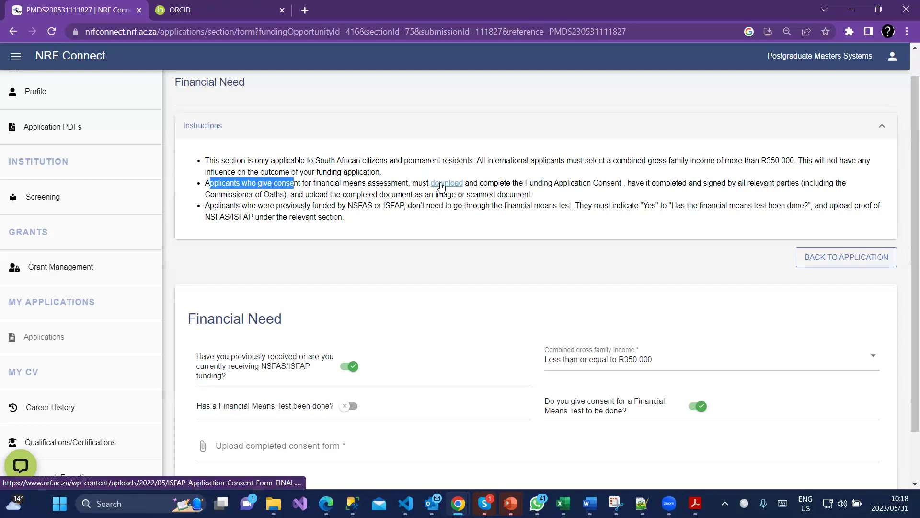
pyautogui.scroll(-1, 460, 250)
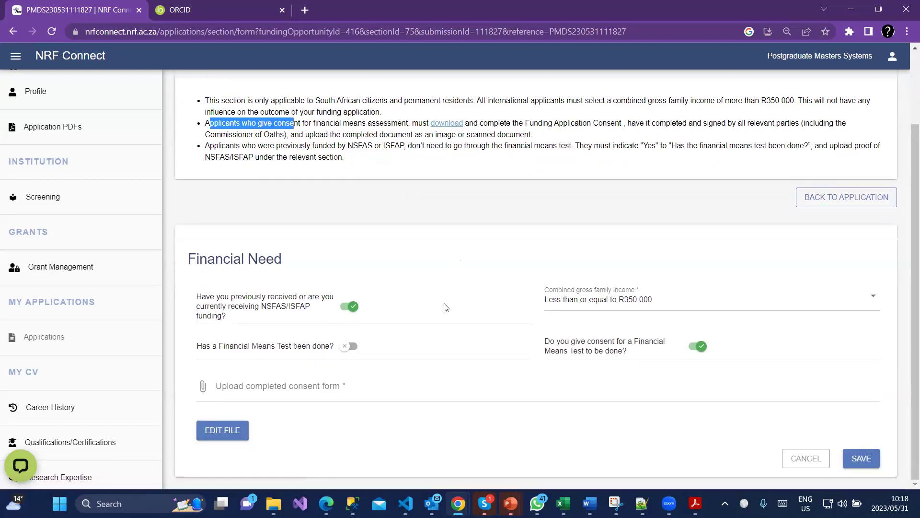
pyautogui.click(353, 346)
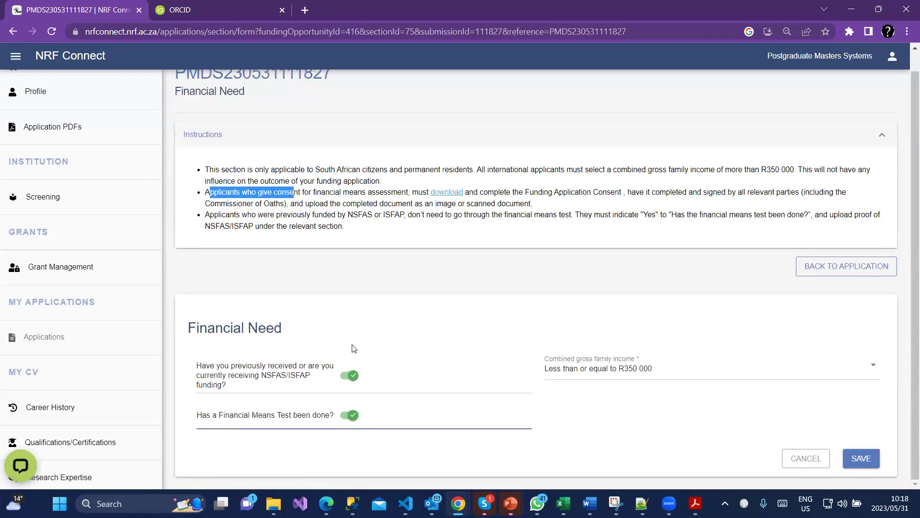
pyautogui.click(871, 461)
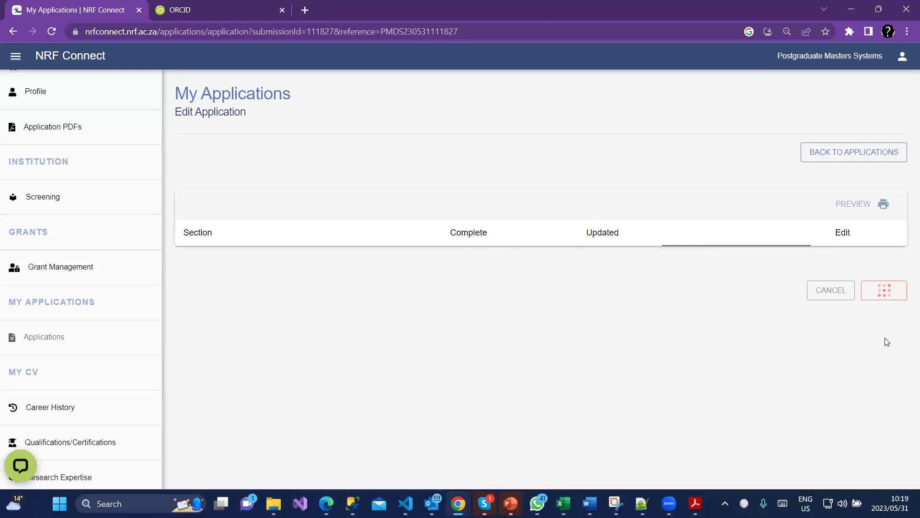
# In Proof Of NSFAS/ISFAP Funding, leave previous funding answered no and save the section.
pyautogui.scroll(-3, 890, 370)
pyautogui.scroll(-3, 858, 362)
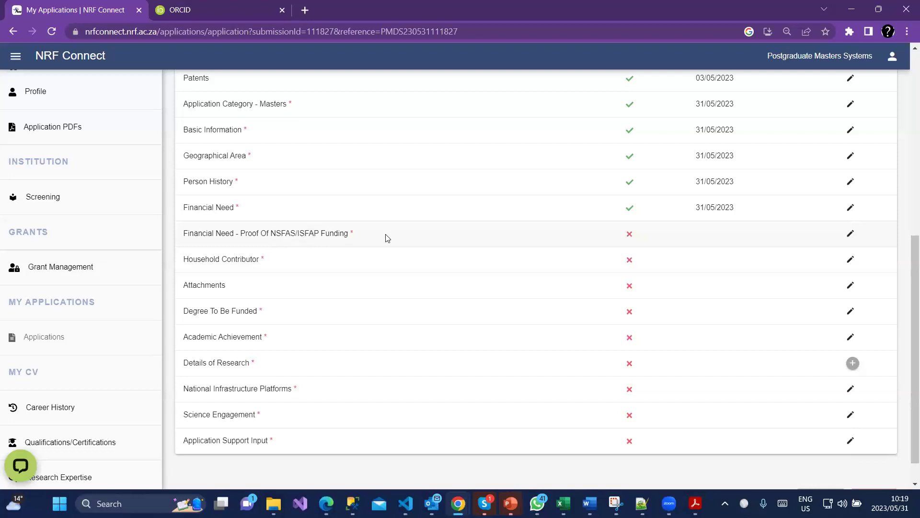
pyautogui.click(850, 234)
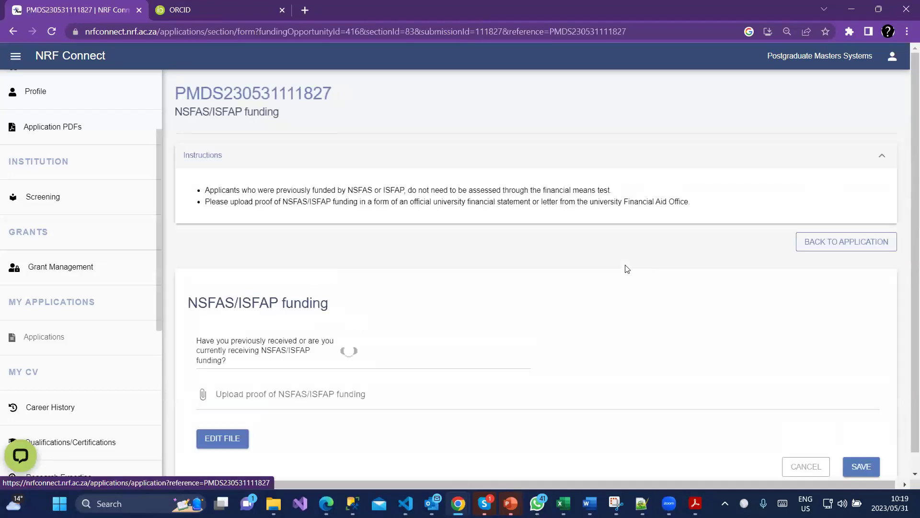
pyautogui.click(353, 343)
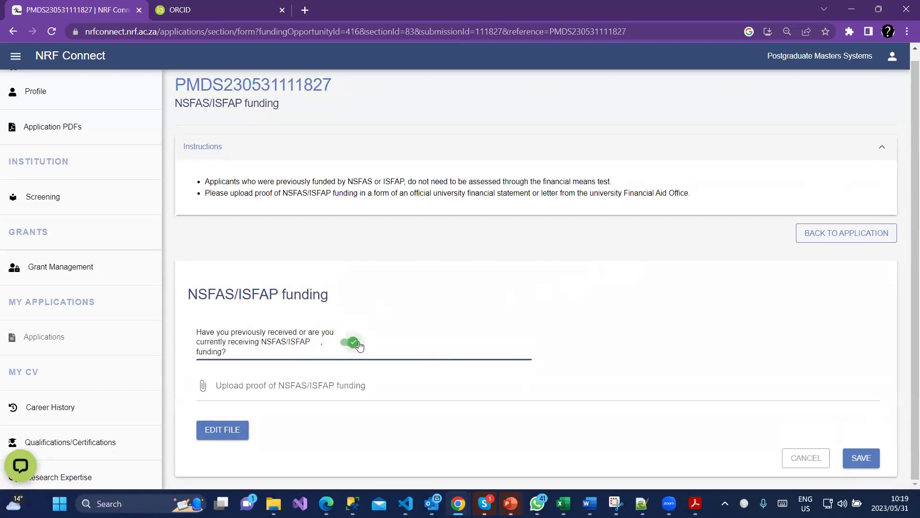
pyautogui.click(359, 345)
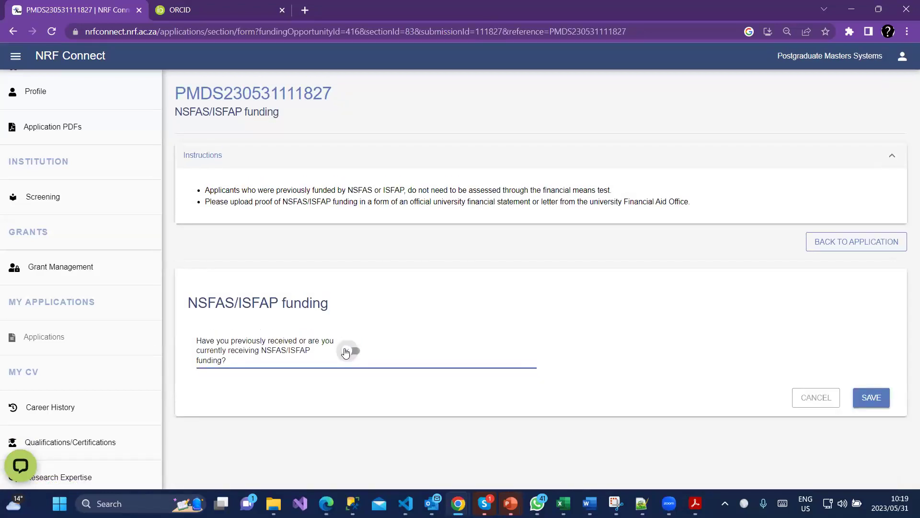
pyautogui.click(345, 353)
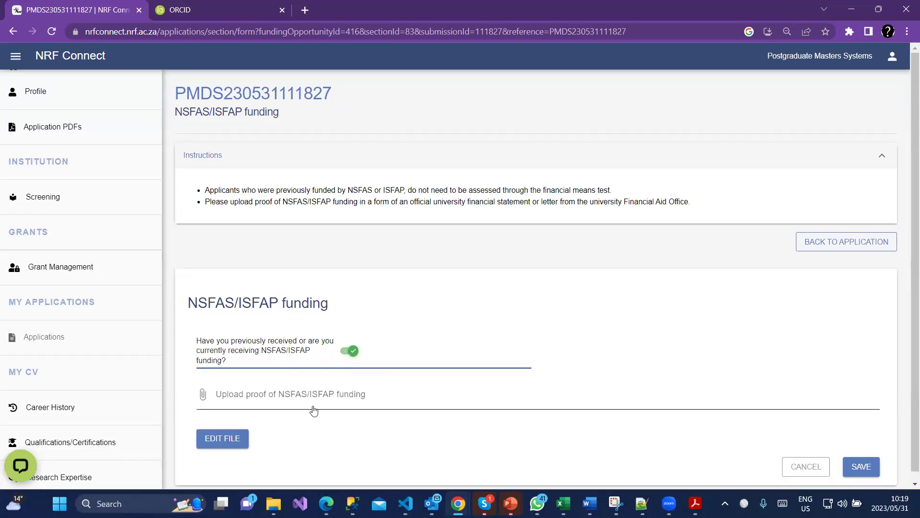
pyautogui.click(338, 352)
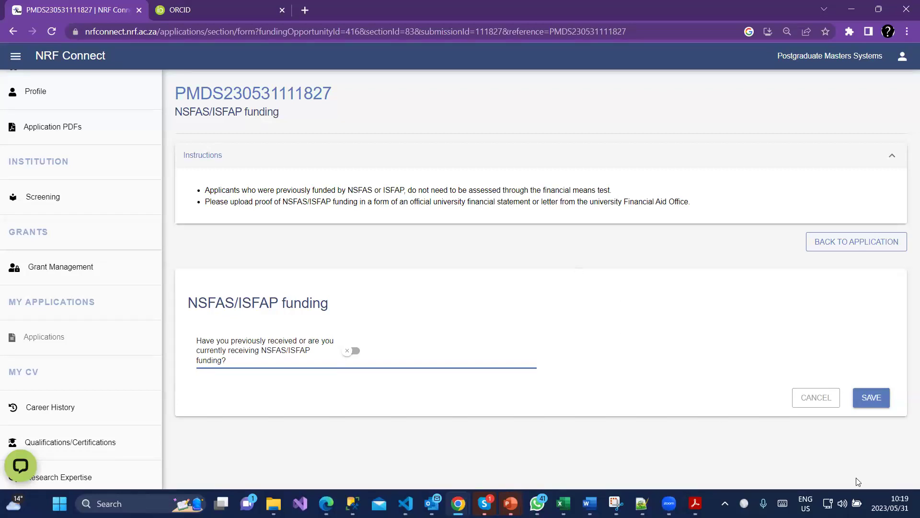
pyautogui.click(871, 400)
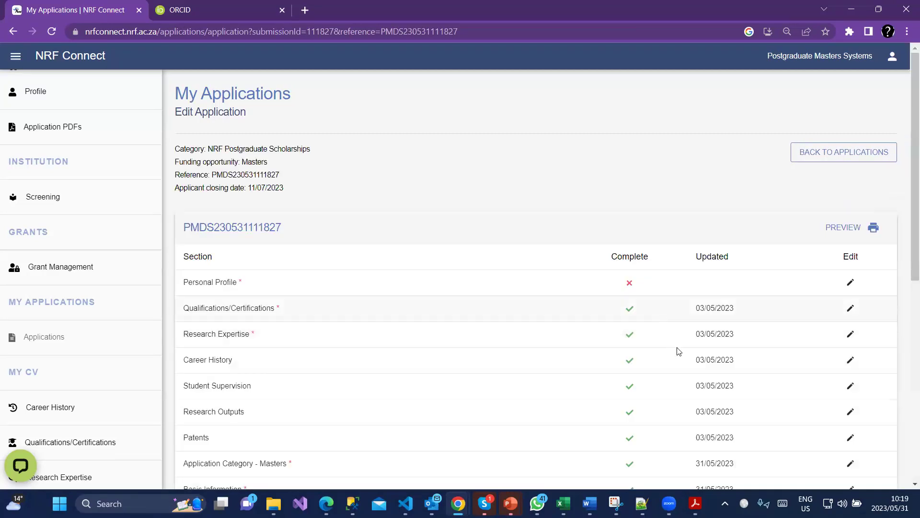
pyautogui.scroll(-5, 678, 350)
pyautogui.scroll(-1, 845, 357)
pyautogui.click(851, 320)
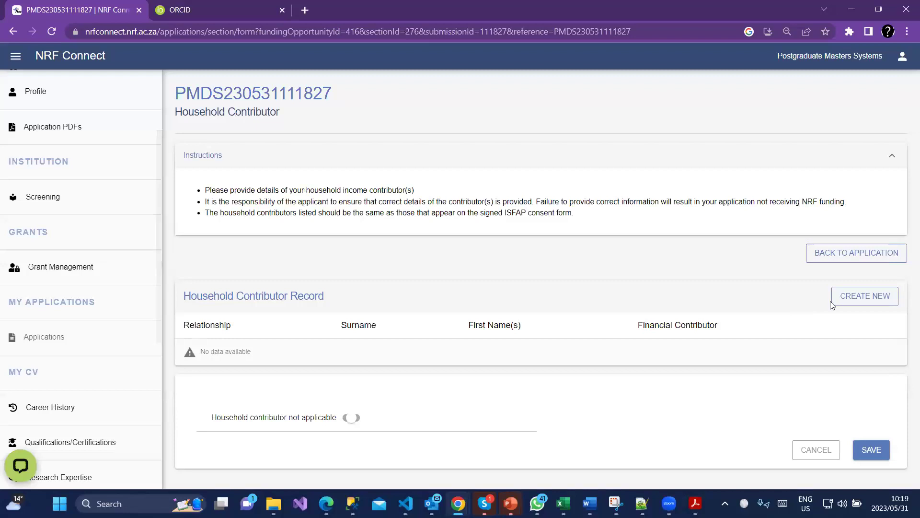
pyautogui.click(853, 296)
pyautogui.scroll(-1, 604, 312)
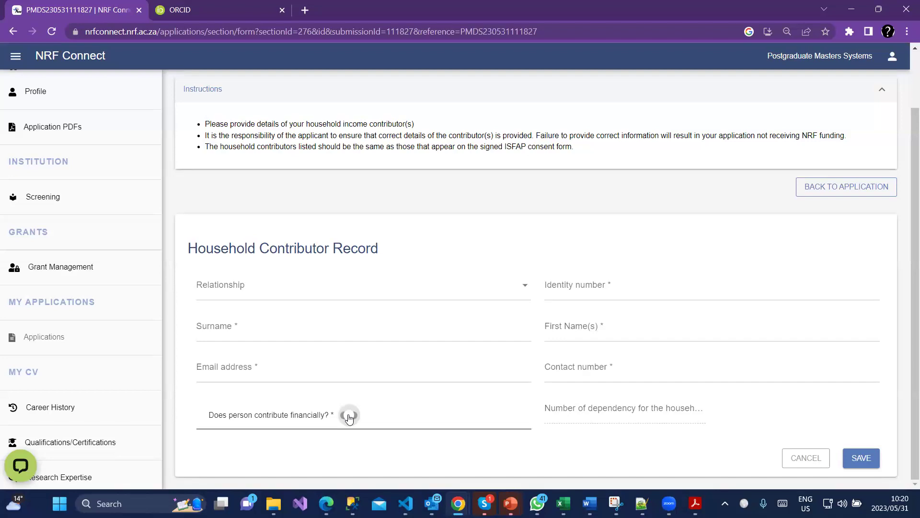
pyautogui.click(350, 416)
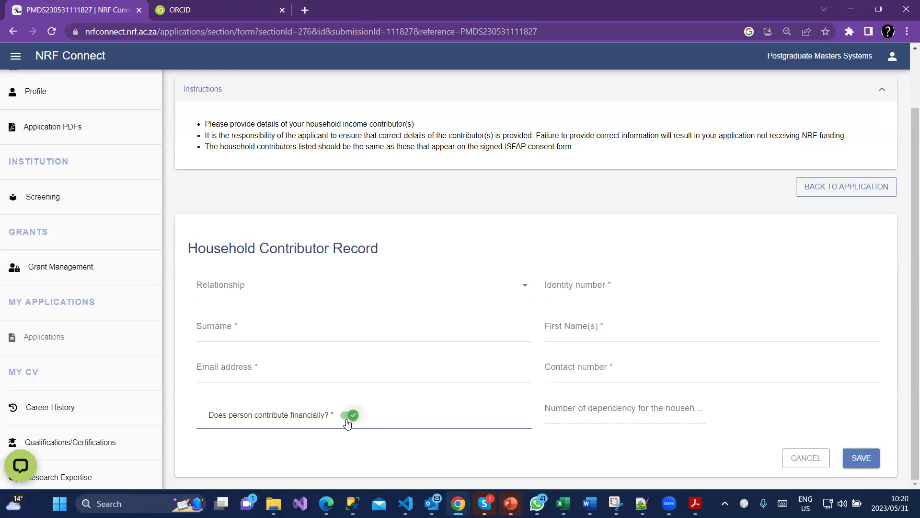
pyautogui.click(344, 418)
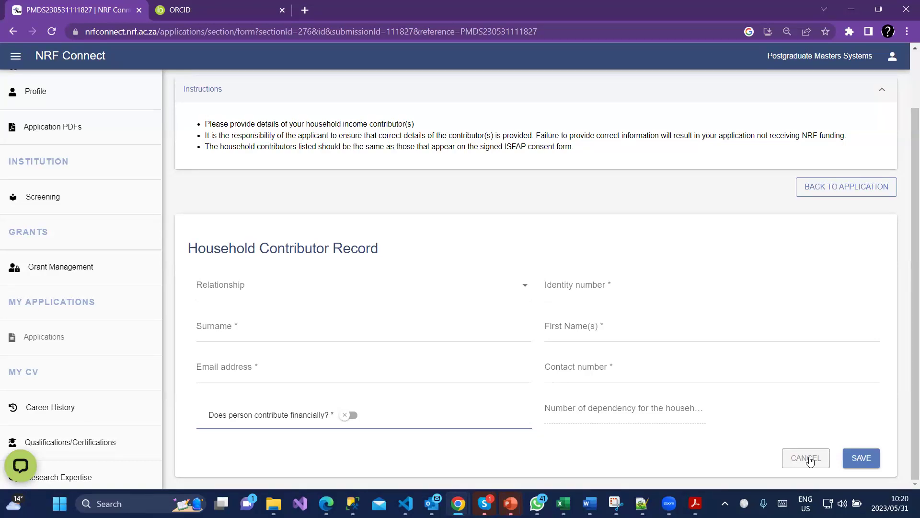
pyautogui.click(848, 189)
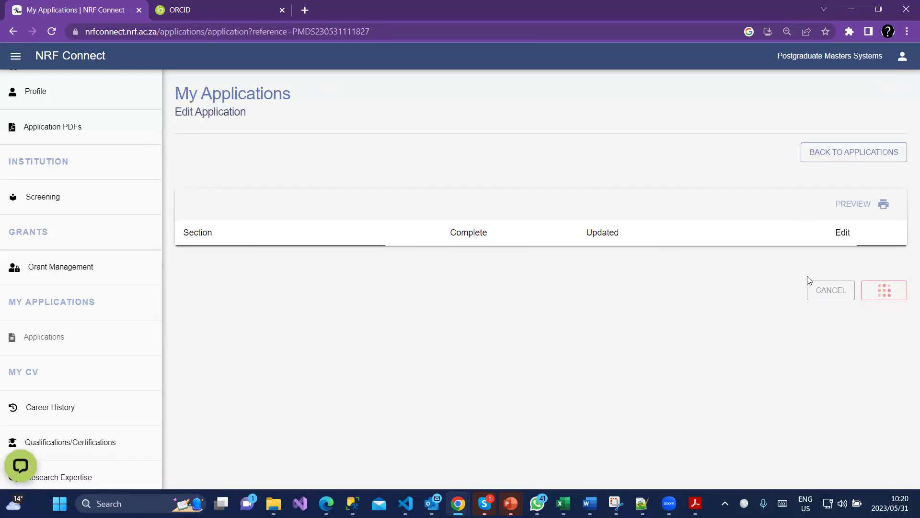
# Scroll down the sections table and open the Attachments row for editing.
pyautogui.scroll(-4, 825, 316)
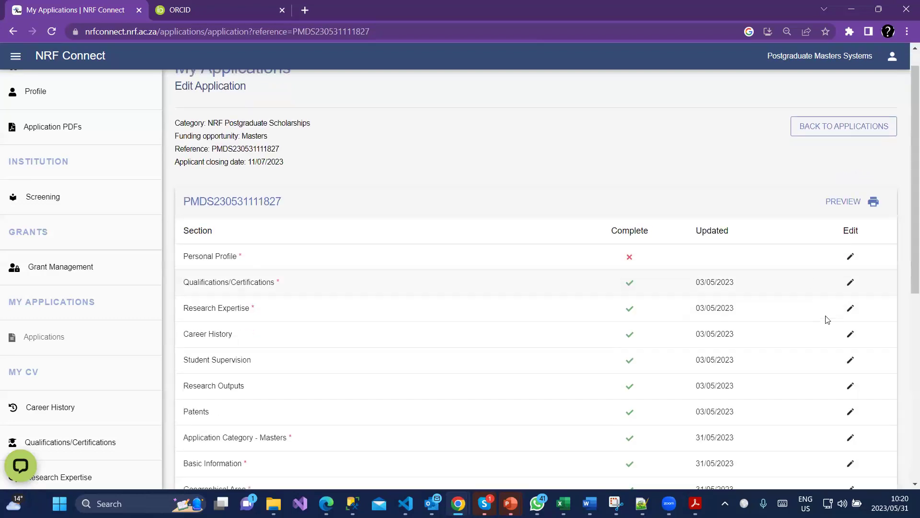
pyautogui.scroll(-1, 834, 328)
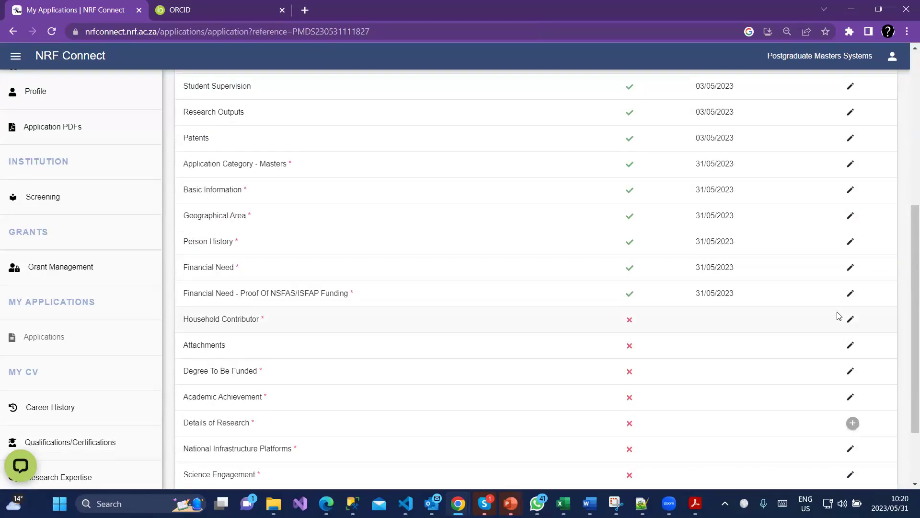
pyautogui.scroll(-1, 824, 316)
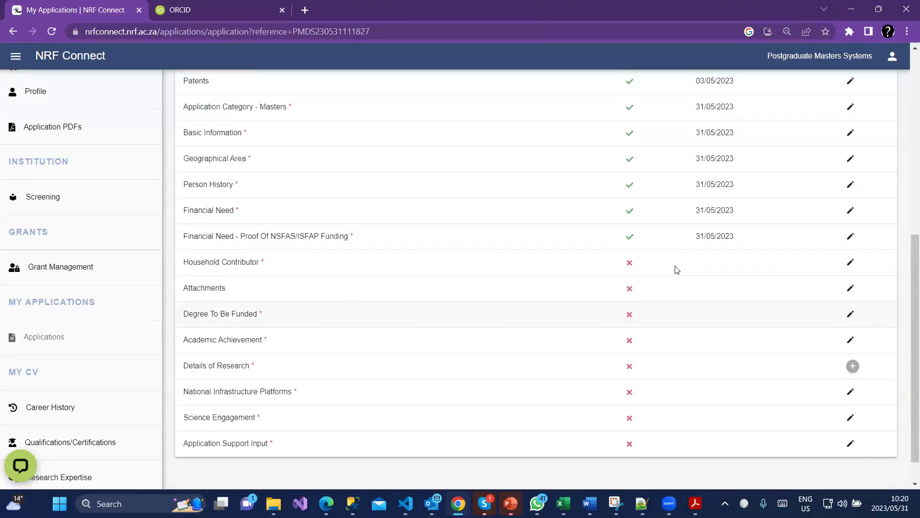
pyautogui.click(851, 287)
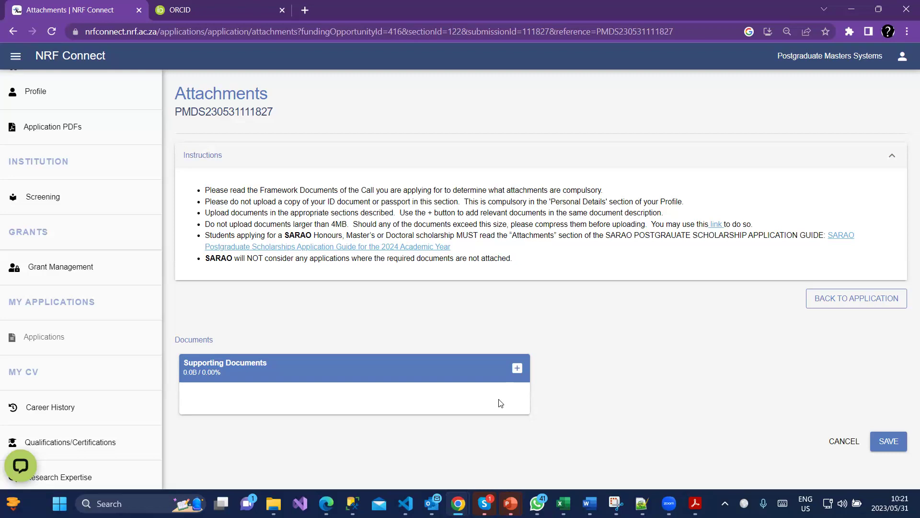
# Attach Priority List.xlsx and NRF_Claims User Guide.pdf as supporting documents and upload them.
pyautogui.click(511, 368)
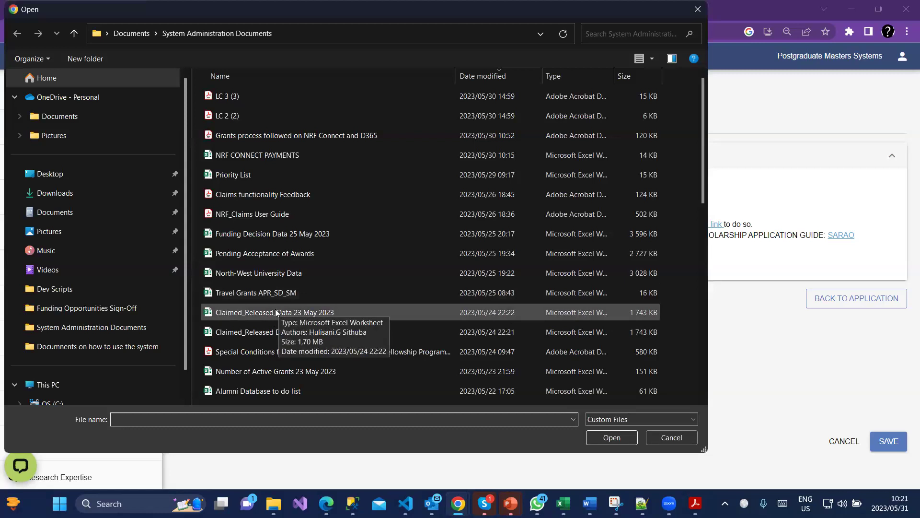
pyautogui.doubleClick(237, 175)
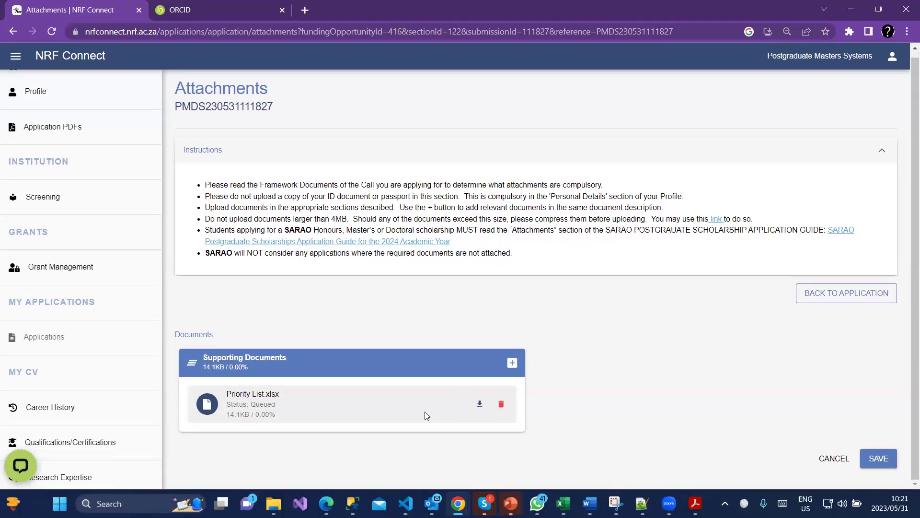
pyautogui.click(512, 363)
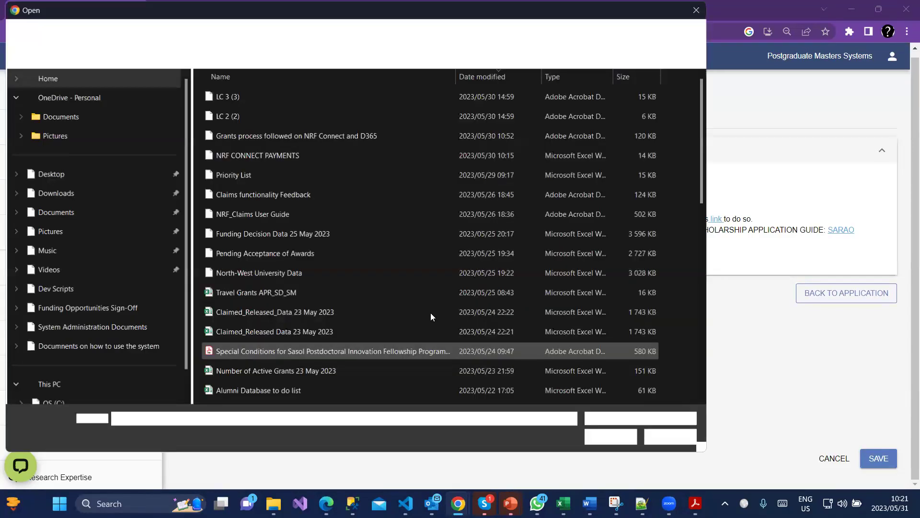
pyautogui.click(279, 216)
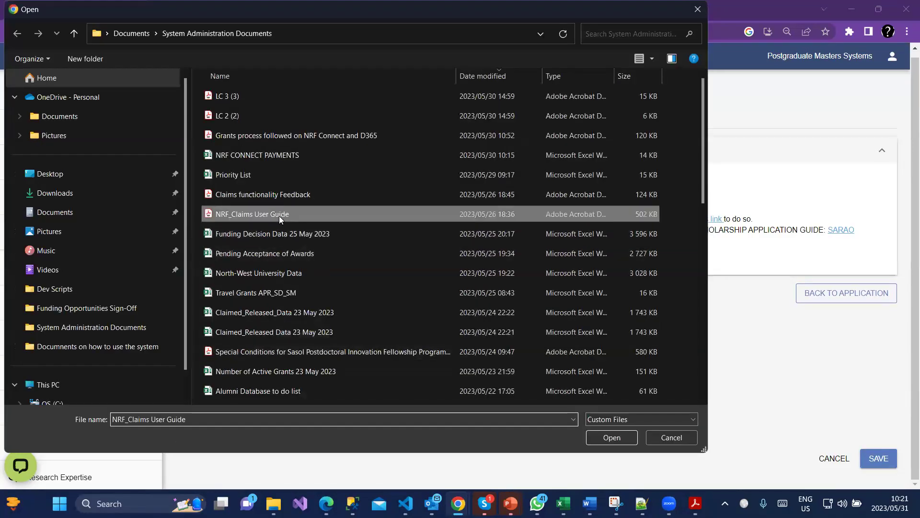
pyautogui.press('Return')
pyautogui.scroll(-1, 527, 403)
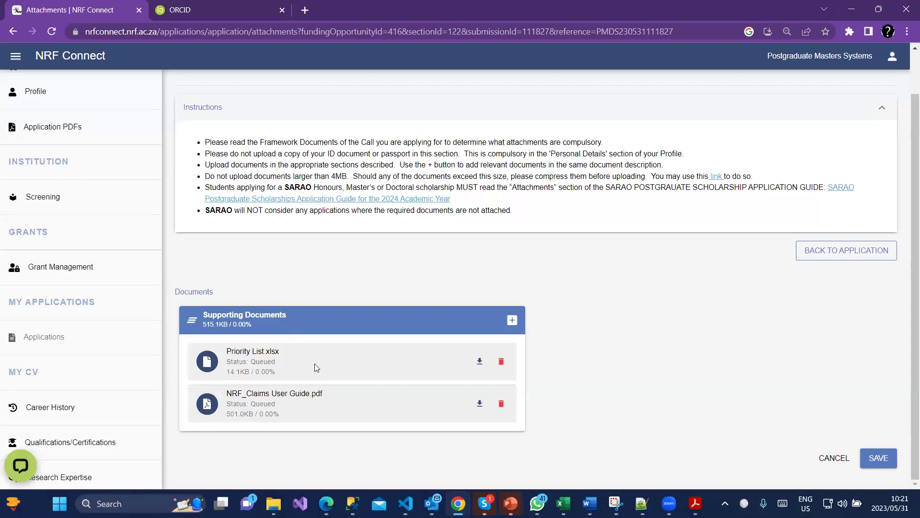
pyautogui.click(881, 459)
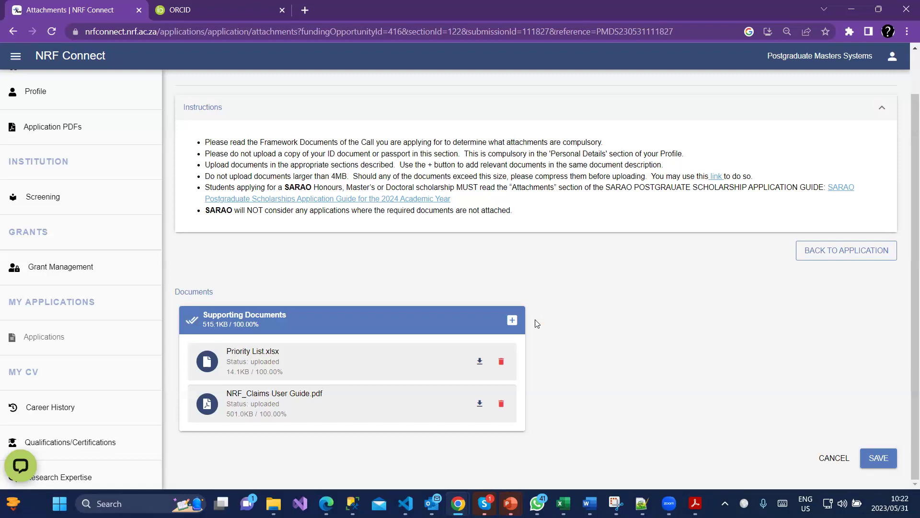
# Return to the Masters application's section list and open Degree To Be Funded for editing.
pyautogui.click(869, 253)
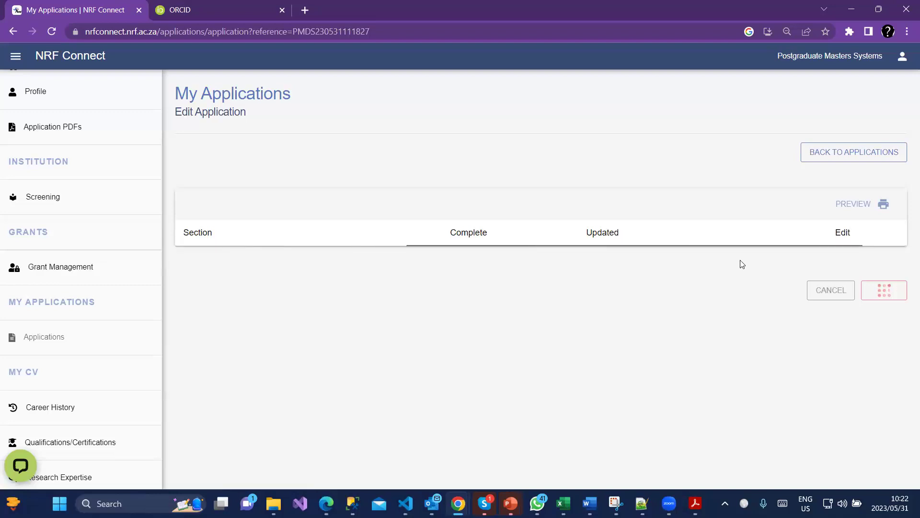
pyautogui.scroll(-8, 770, 326)
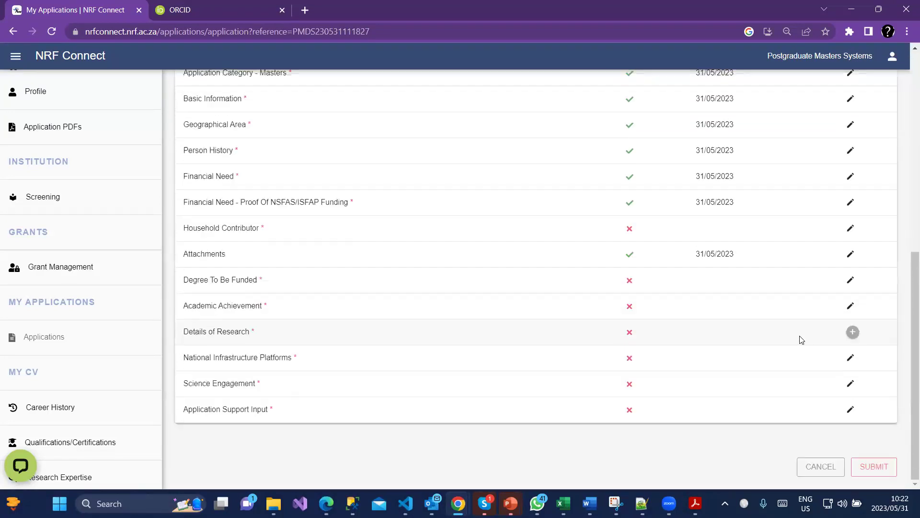
pyautogui.click(852, 283)
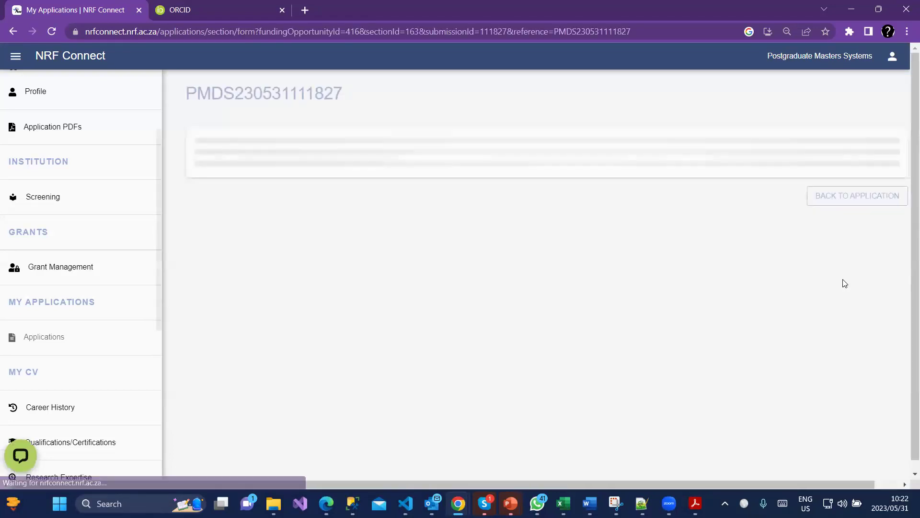
# Answer yes to currently registered for the degree, with first registration date 31-05-2023.
pyautogui.scroll(-1, 796, 290)
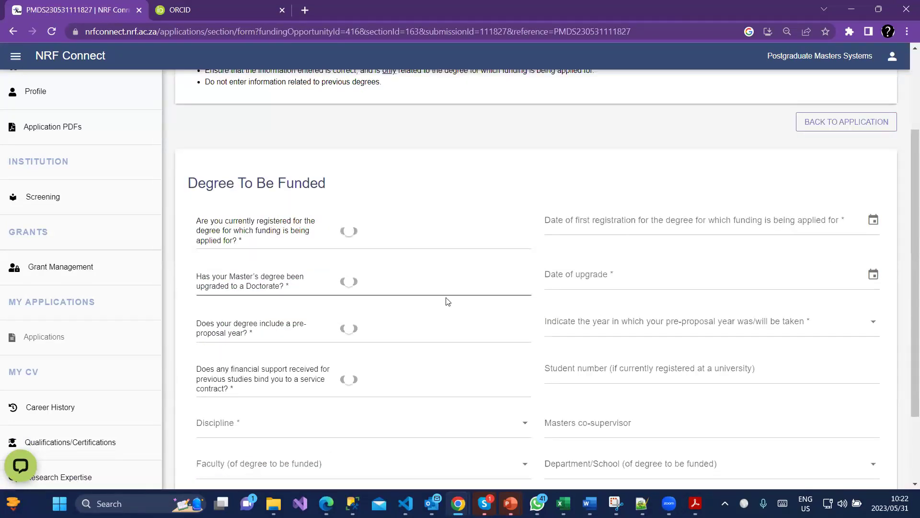
pyautogui.click(349, 231)
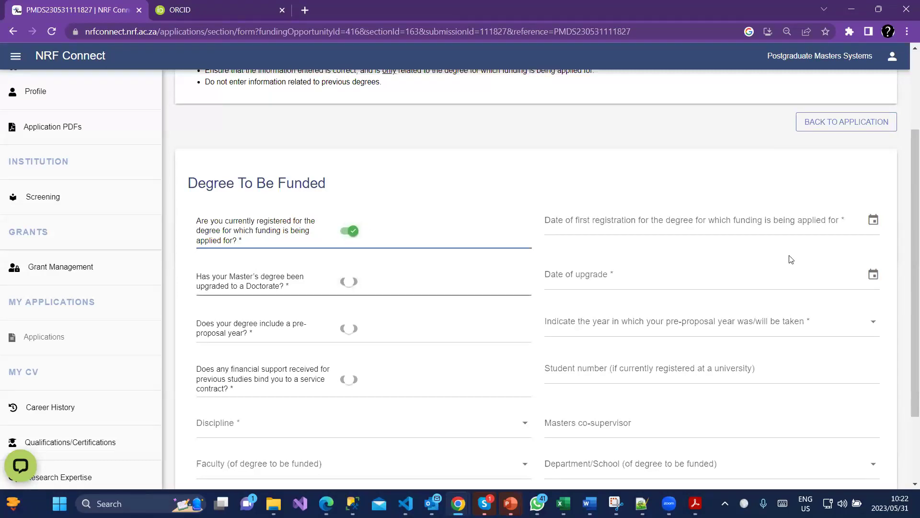
pyautogui.click(874, 220)
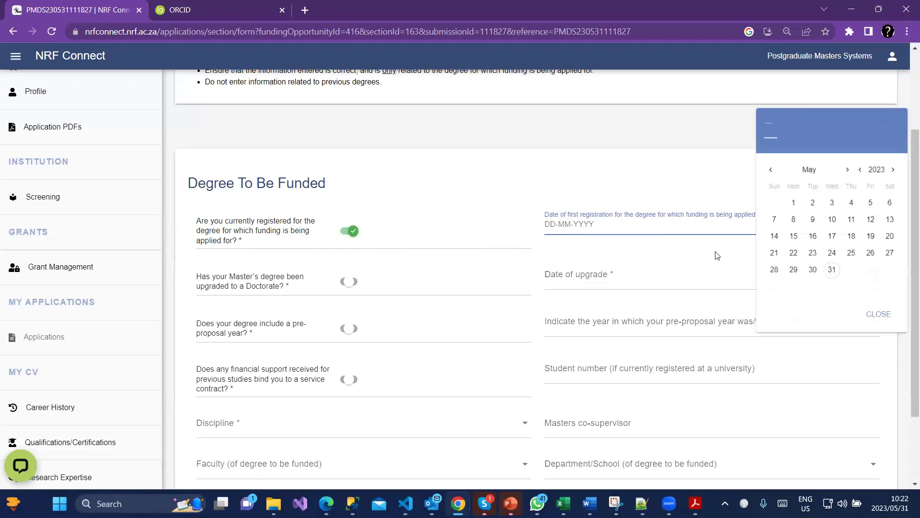
pyautogui.click(831, 271)
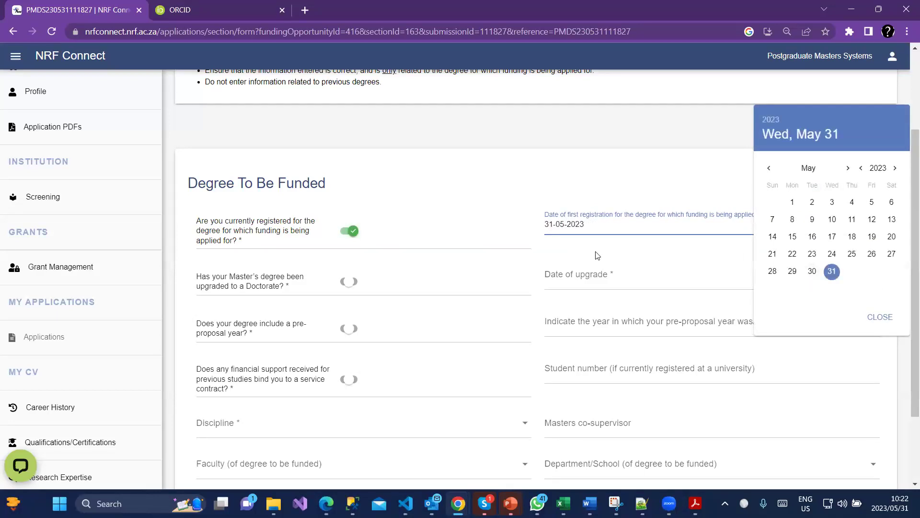
pyautogui.scroll(3, 575, 249)
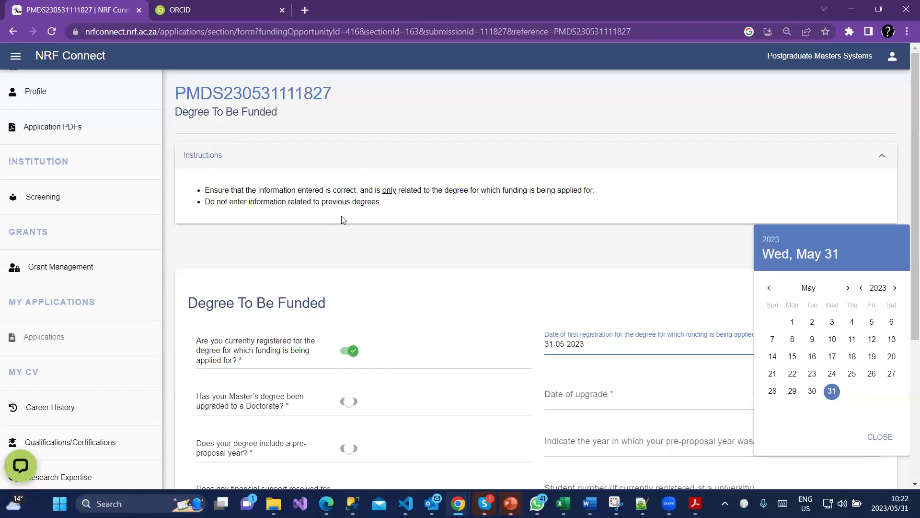
pyautogui.click(368, 231)
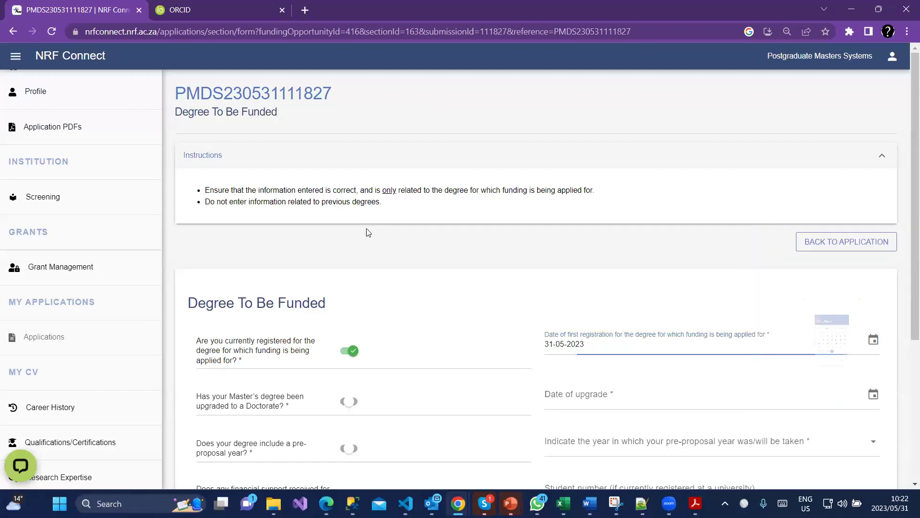
# Answer yes to degree upgraded to a Doctorate, with upgrade date 31-05-2023.
pyautogui.tripleClick(351, 203)
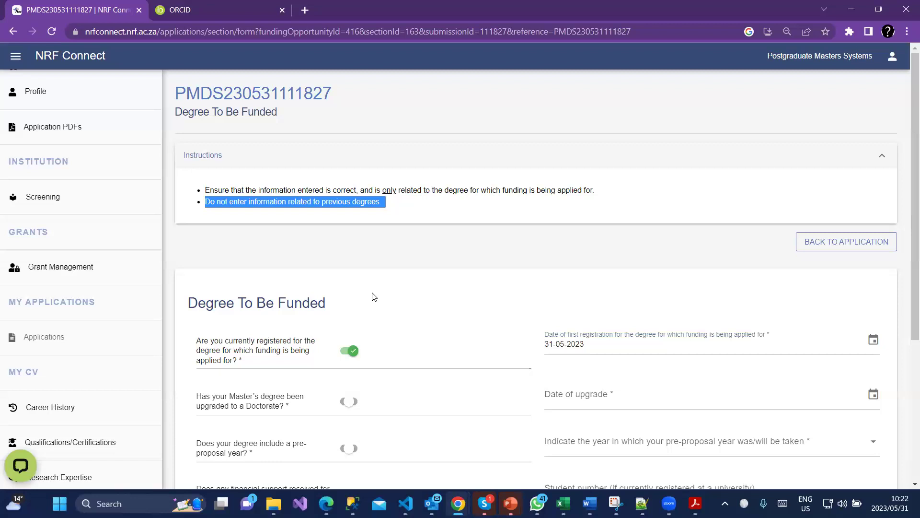
pyautogui.scroll(-2, 365, 290)
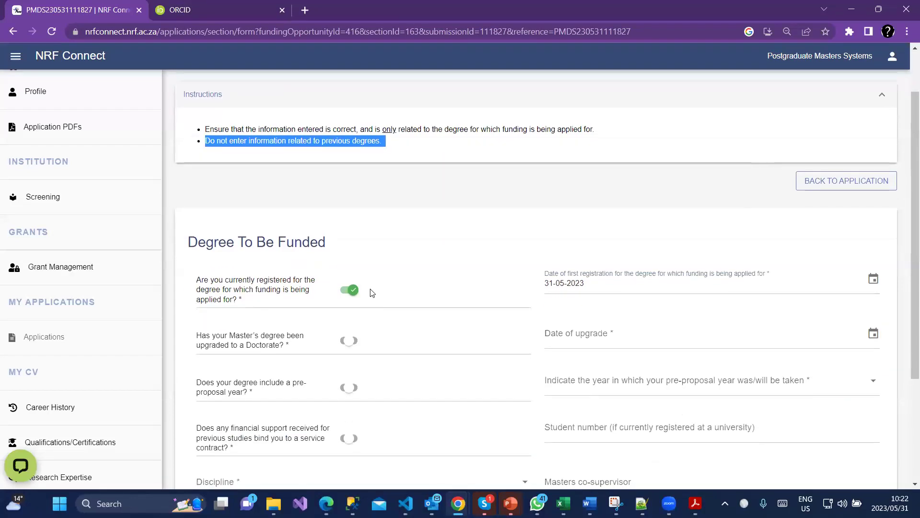
pyautogui.click(351, 286)
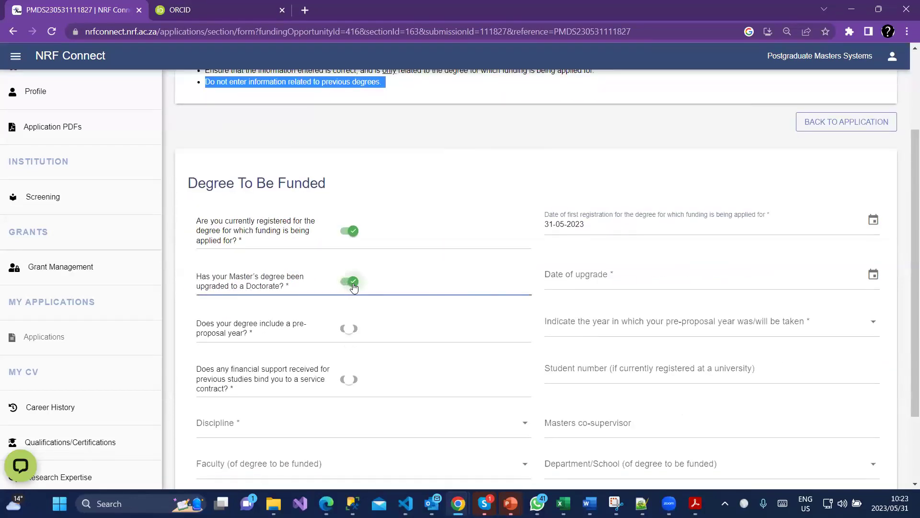
pyautogui.click(833, 277)
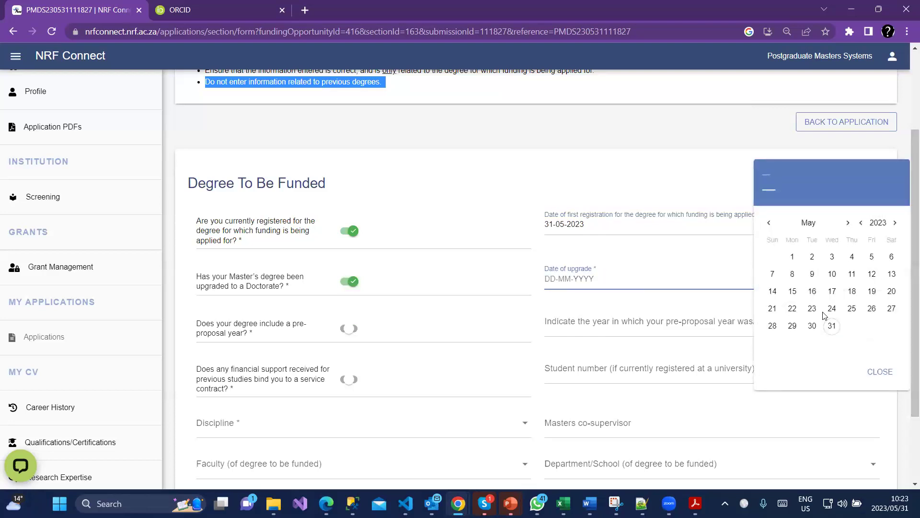
pyautogui.click(831, 324)
pyautogui.scroll(-2, 617, 339)
pyautogui.click(447, 459)
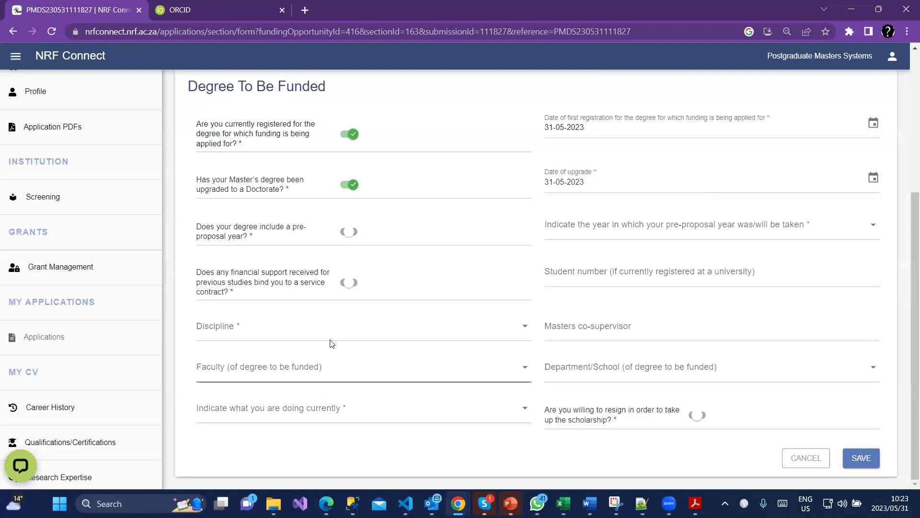
# Answer yes to the pre-proposal question with year 2018, and yes to the service contract question.
pyautogui.click(349, 232)
pyautogui.click(768, 231)
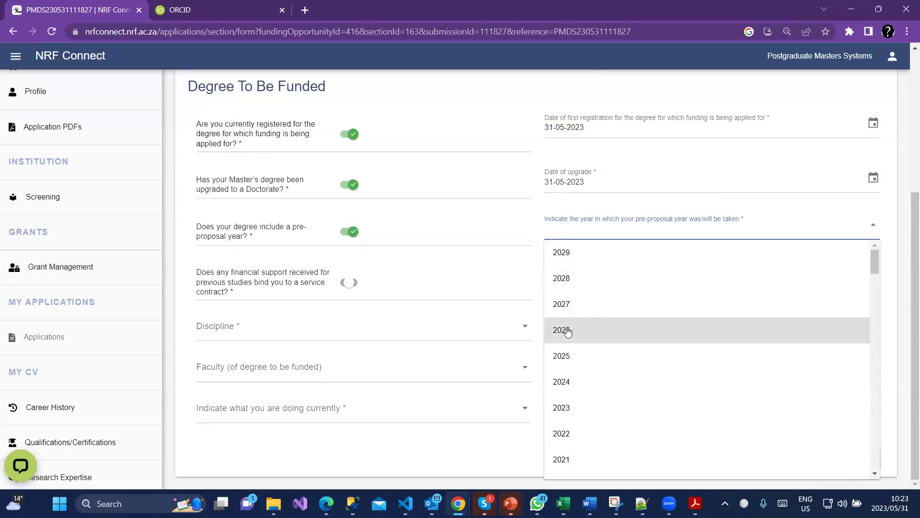
pyautogui.scroll(-3, 565, 436)
pyautogui.click(567, 415)
pyautogui.click(362, 286)
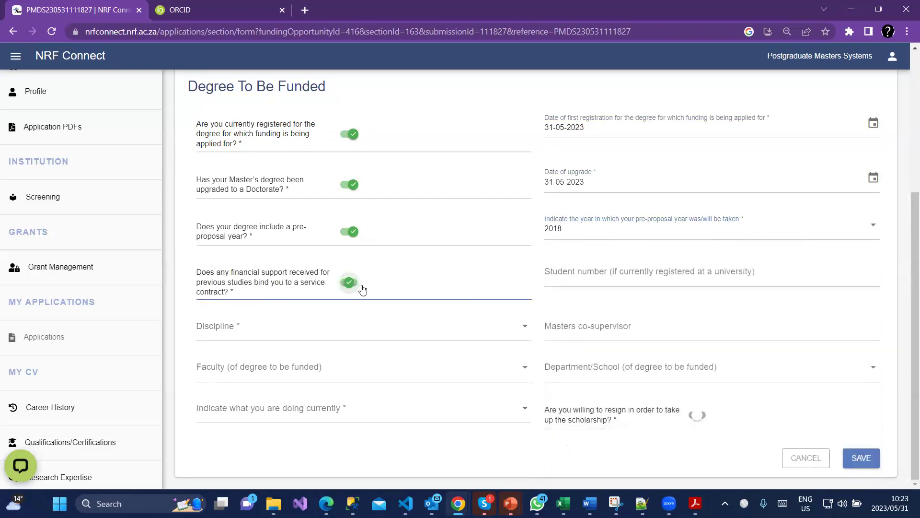
pyautogui.click(667, 274)
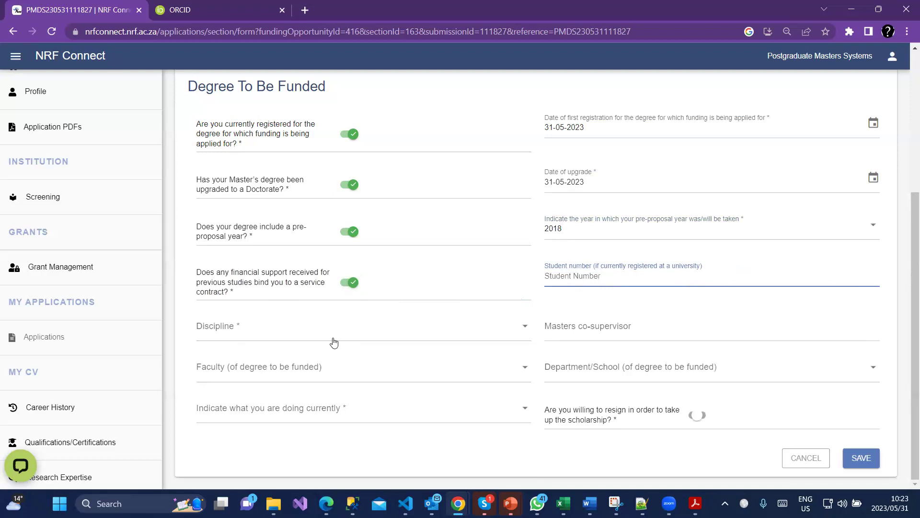
pyautogui.click(428, 332)
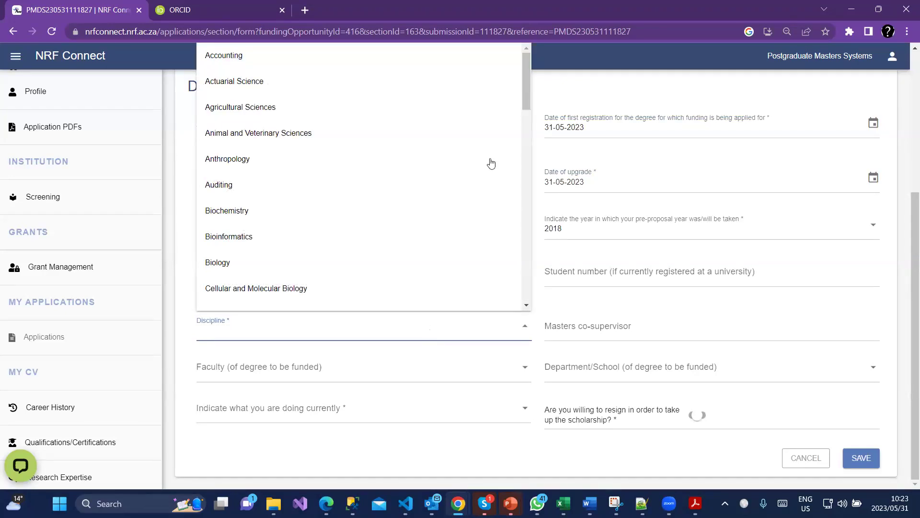
# Choose Biology as discipline, enter a placeholder co-supervisor, and set the faculty to Faculty of Law.
pyautogui.click(292, 265)
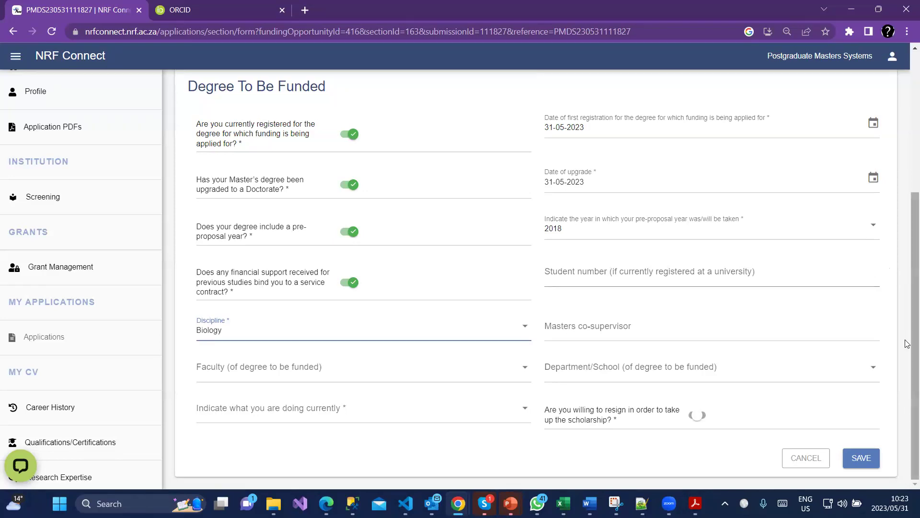
pyautogui.click(579, 327)
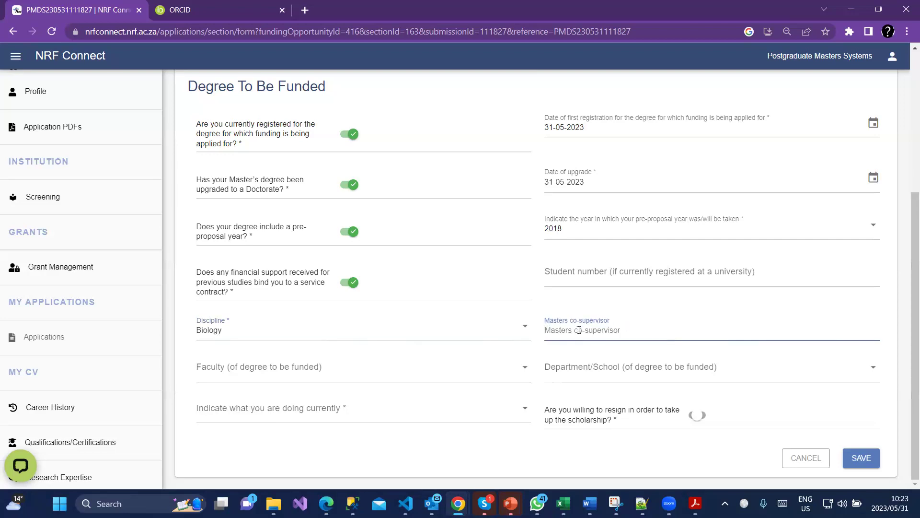
pyautogui.write('fdfffd')
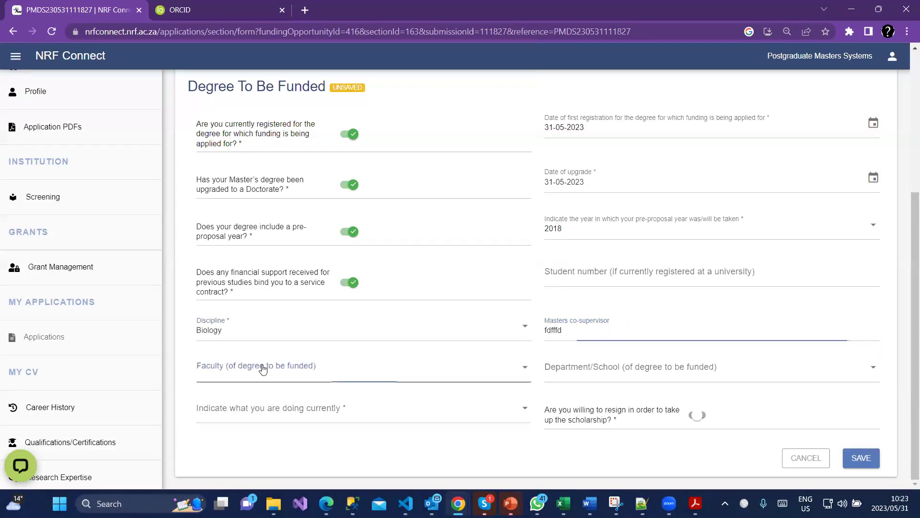
pyautogui.click(261, 367)
pyautogui.click(269, 330)
pyautogui.hotkey('shift', 'Tab')
pyautogui.write('T')
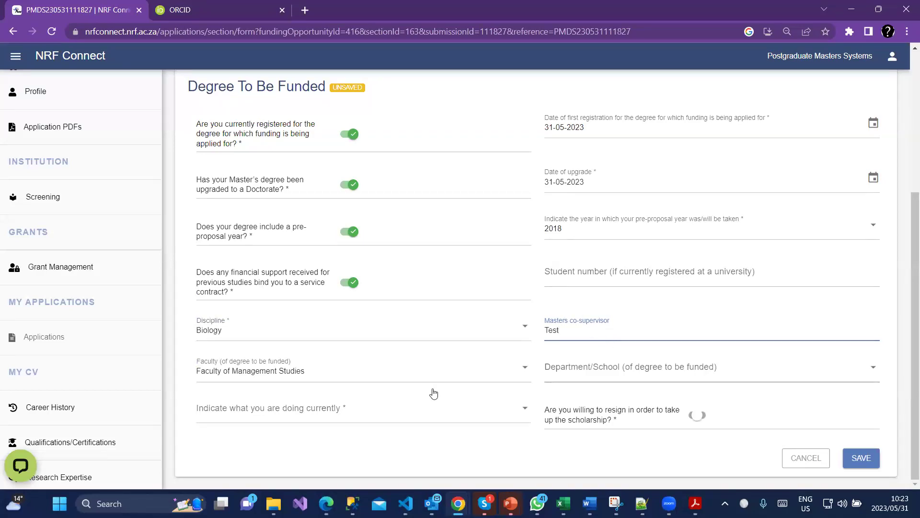
pyautogui.click(466, 381)
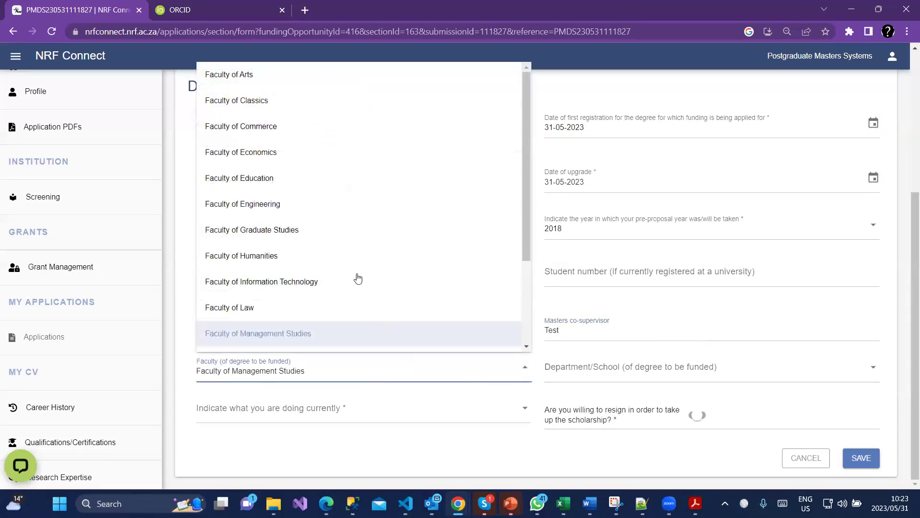
pyautogui.click(314, 300)
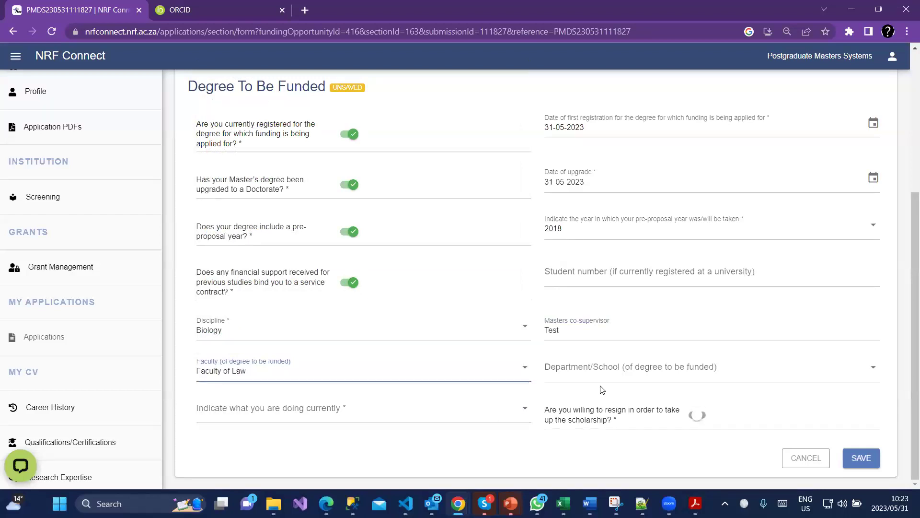
# Set current activity to 'Employed on a full-time basis', answer yes to resigning, and save.
pyautogui.click(263, 413)
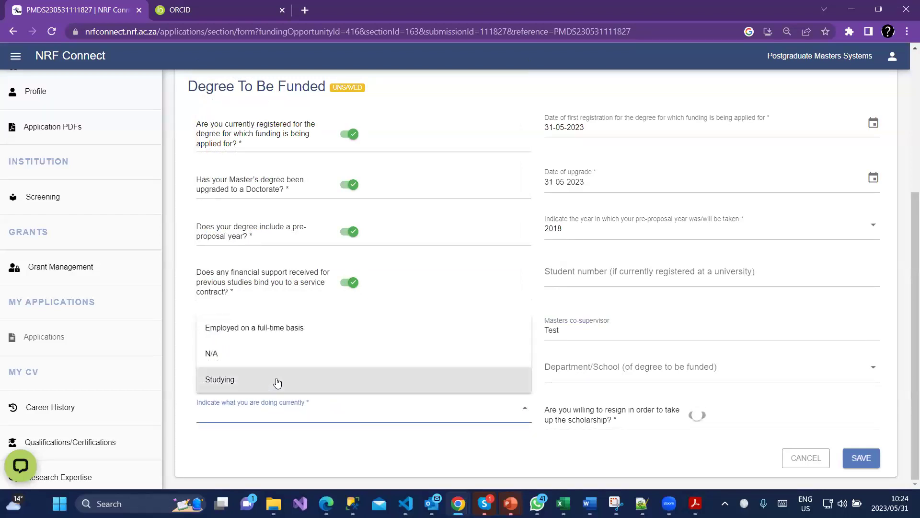
pyautogui.click(303, 334)
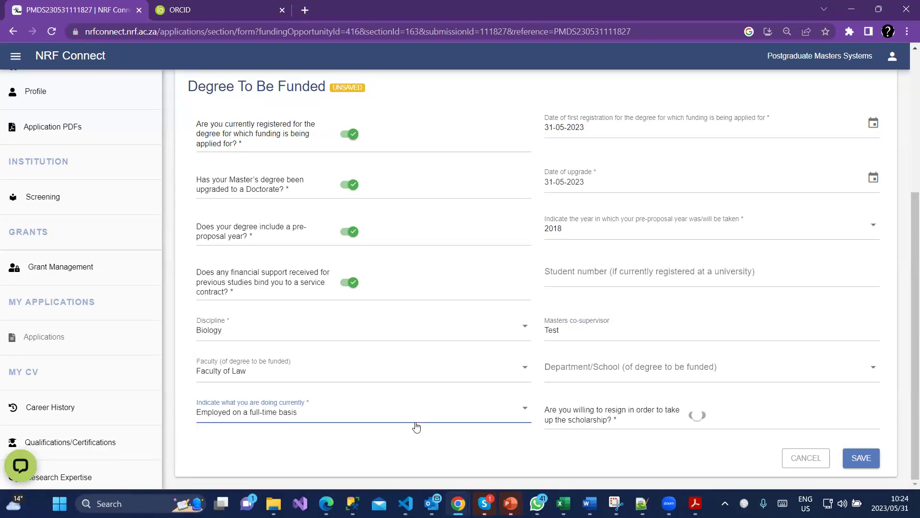
pyautogui.click(699, 416)
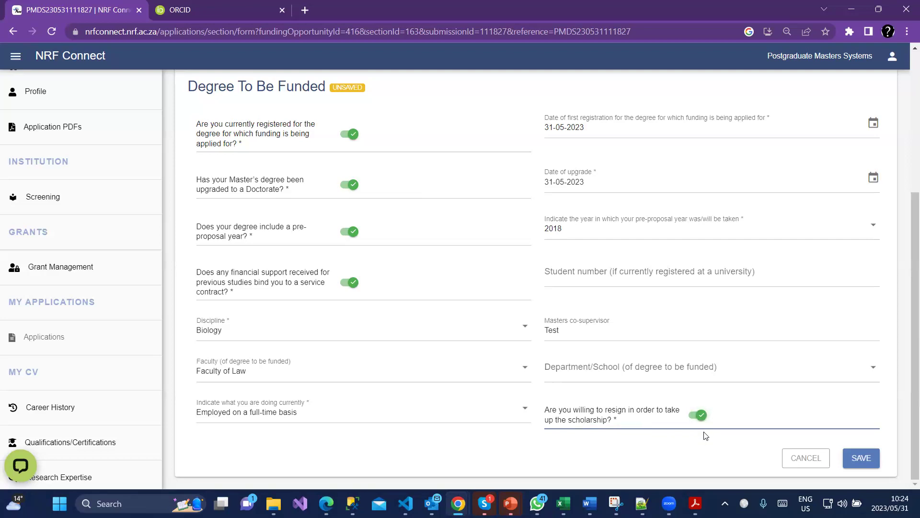
pyautogui.click(696, 415)
pyautogui.click(702, 417)
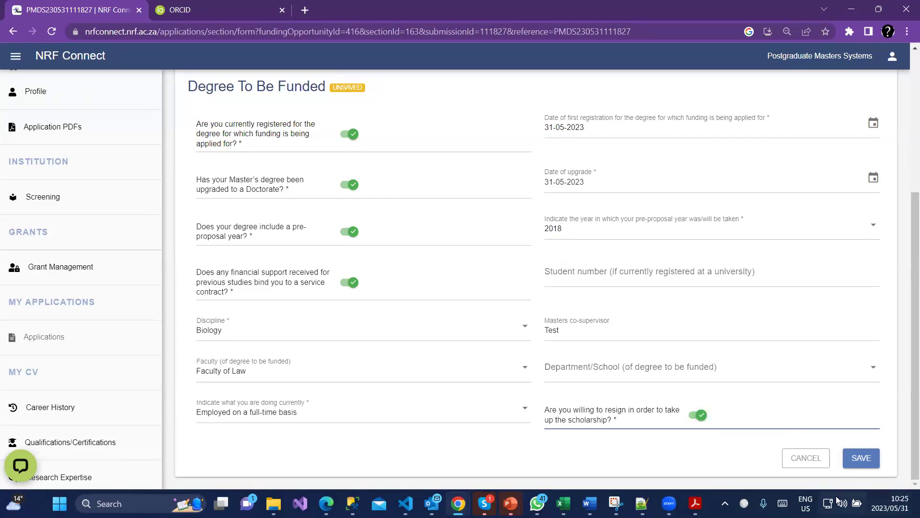
pyautogui.click(860, 457)
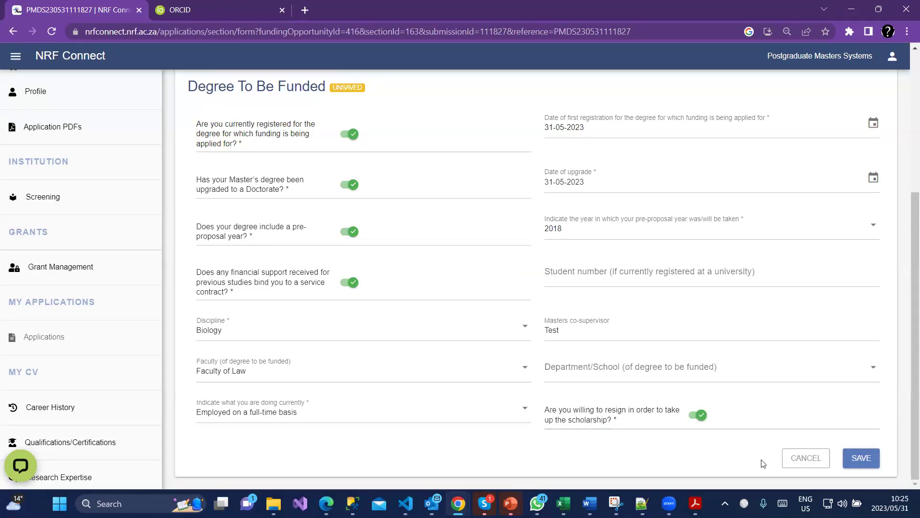
pyautogui.scroll(4, 764, 448)
pyautogui.scroll(-4, 699, 404)
pyautogui.click(798, 458)
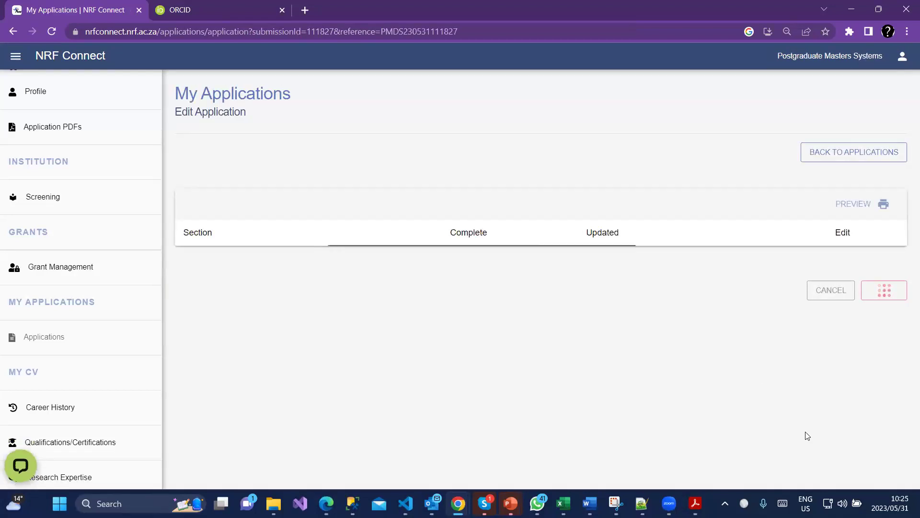
# In Academic Achievement, enter previous degree 'Test' with average mark 'Pass'.
pyautogui.scroll(-7, 807, 430)
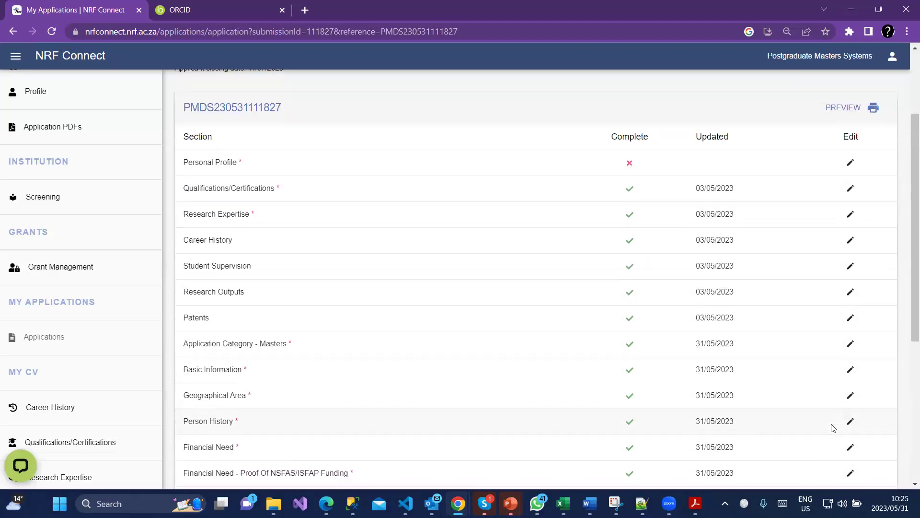
pyautogui.click(849, 339)
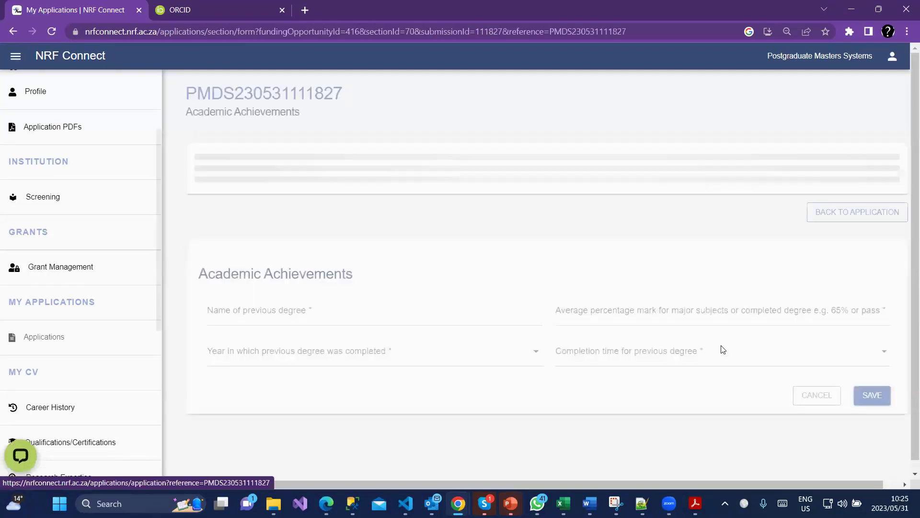
pyautogui.scroll(-1, 437, 409)
pyautogui.click(378, 378)
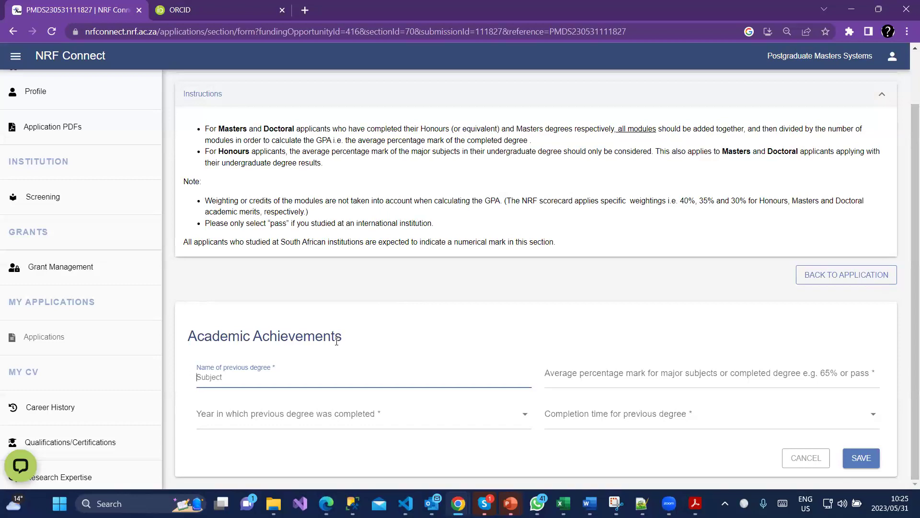
pyautogui.moveTo(211, 197); pyautogui.dragTo(803, 214)
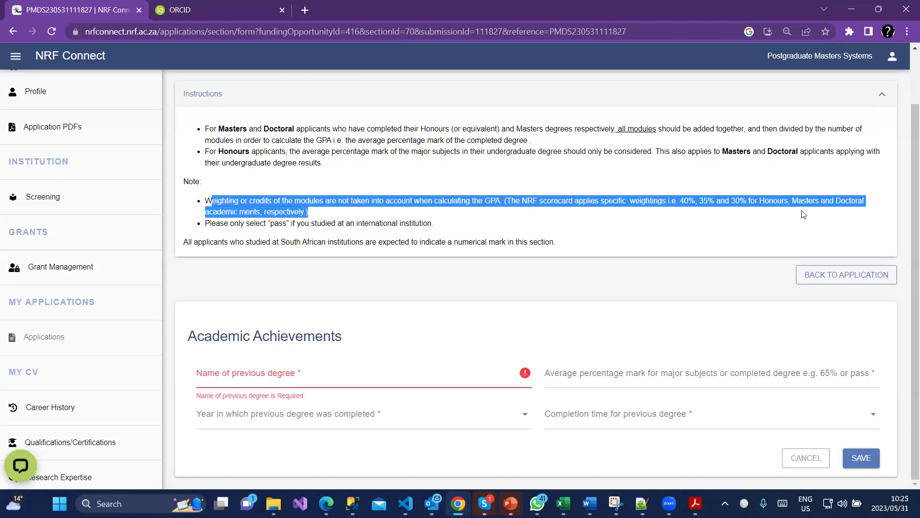
pyautogui.moveTo(206, 198); pyautogui.dragTo(317, 217)
pyautogui.click(290, 375)
pyautogui.write('Test')
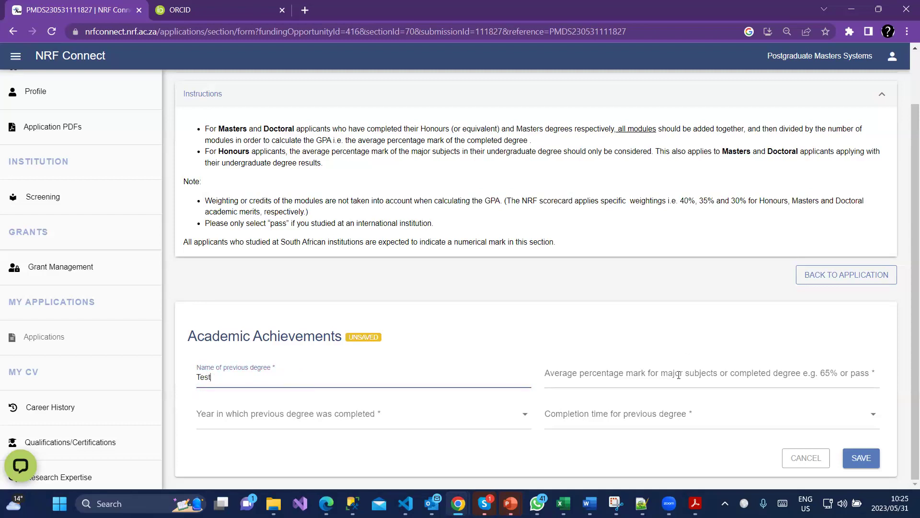
pyautogui.click(678, 374)
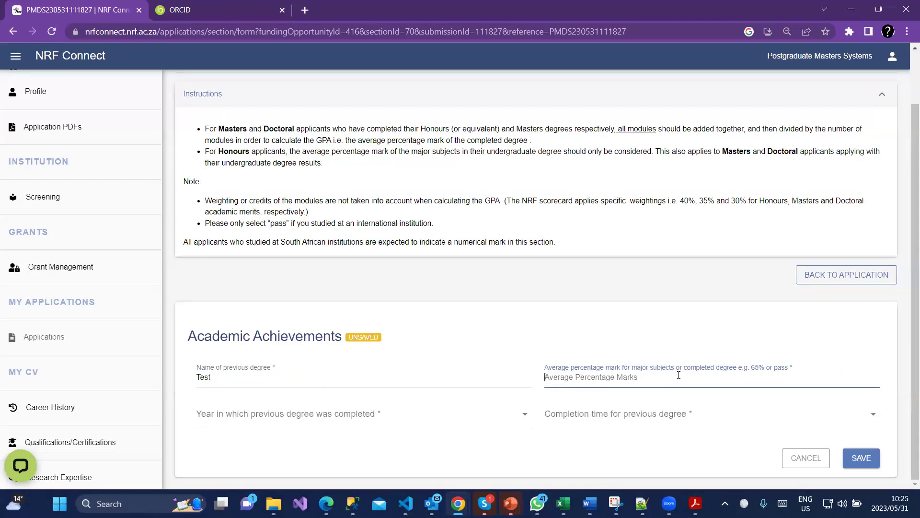
pyautogui.write('Pass')
# Set completion year 2022 and completion time 'Minimum prescribed period + 12 months', then save.
pyautogui.tripleClick(411, 223)
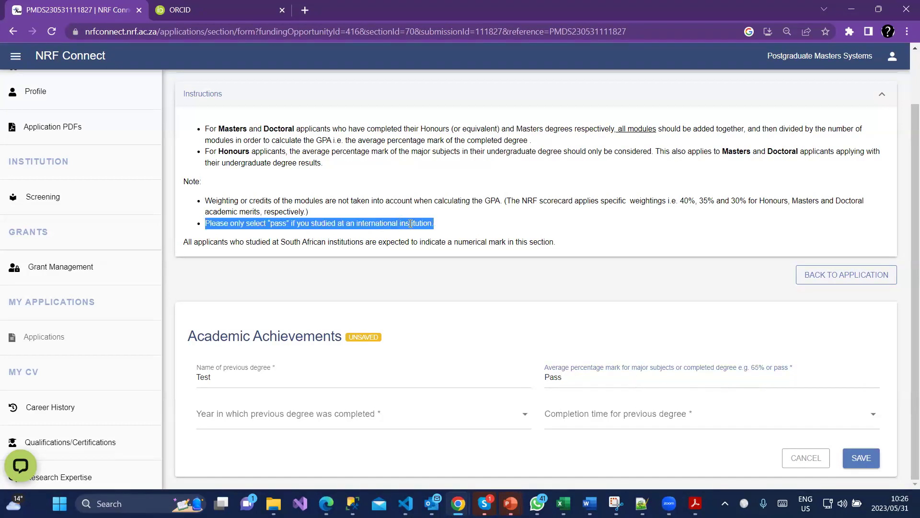
pyautogui.click(293, 424)
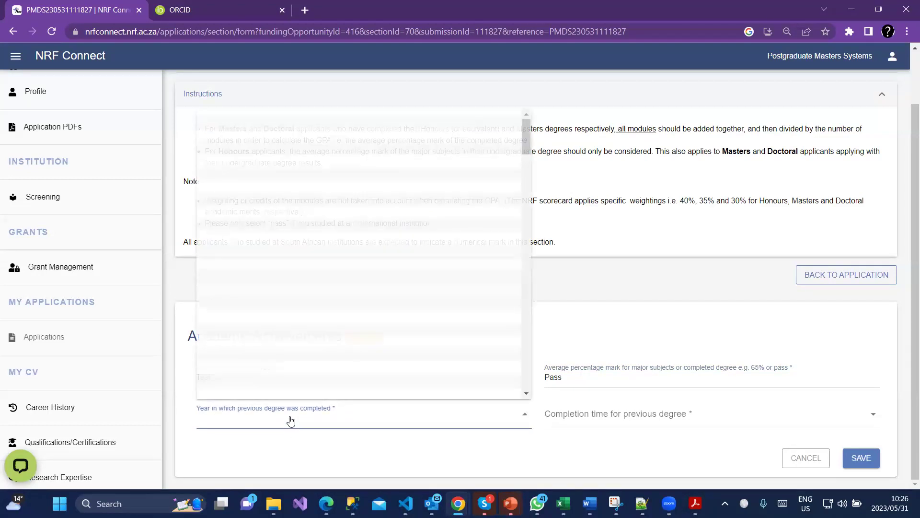
pyautogui.click(231, 311)
pyautogui.click(775, 425)
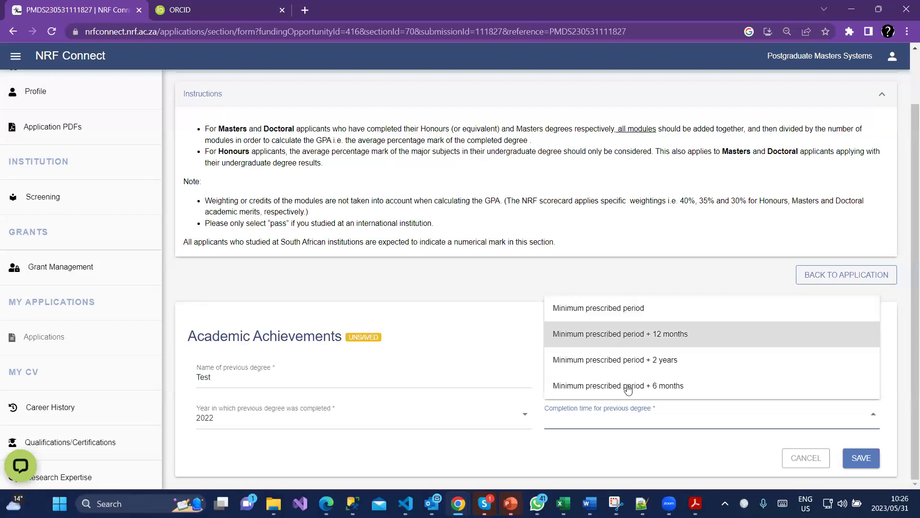
pyautogui.click(613, 340)
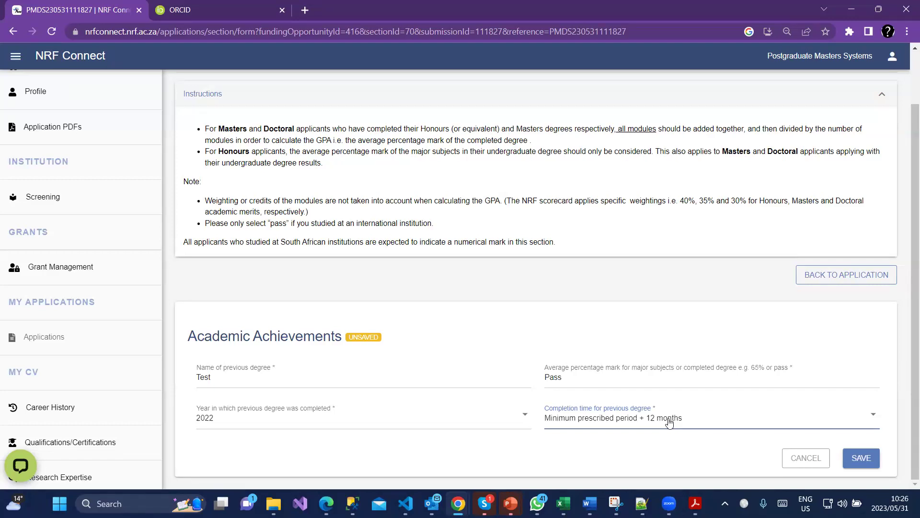
pyautogui.click(850, 467)
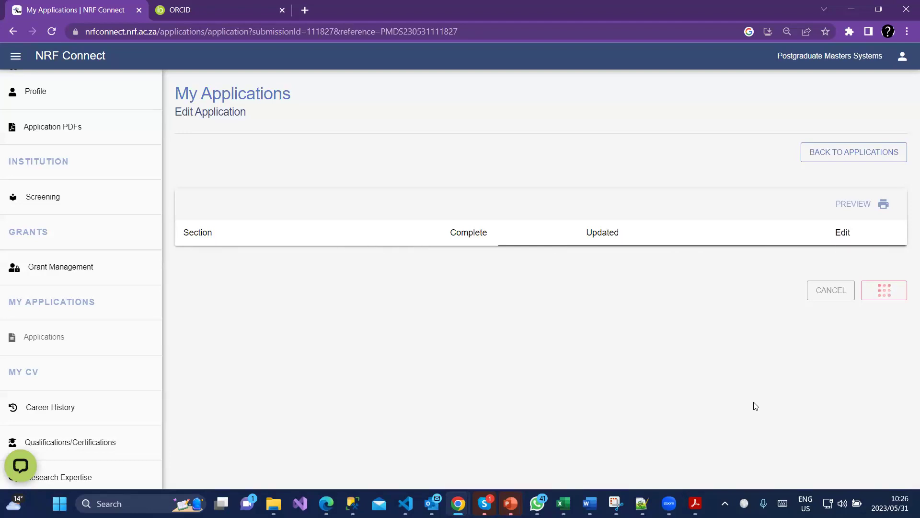
# Expand Details of Research to reveal Project Outline and Alignment to National Imperatives.
pyautogui.scroll(-5, 762, 426)
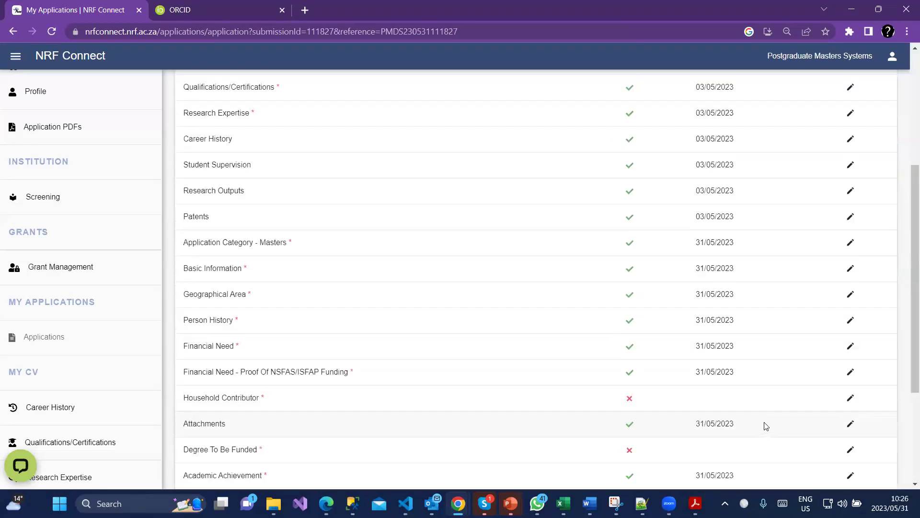
pyautogui.scroll(-3, 766, 426)
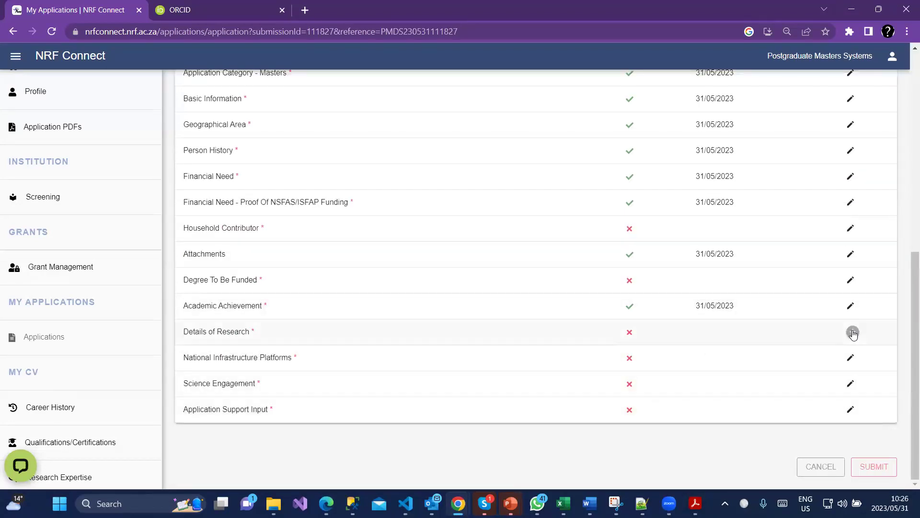
pyautogui.click(853, 333)
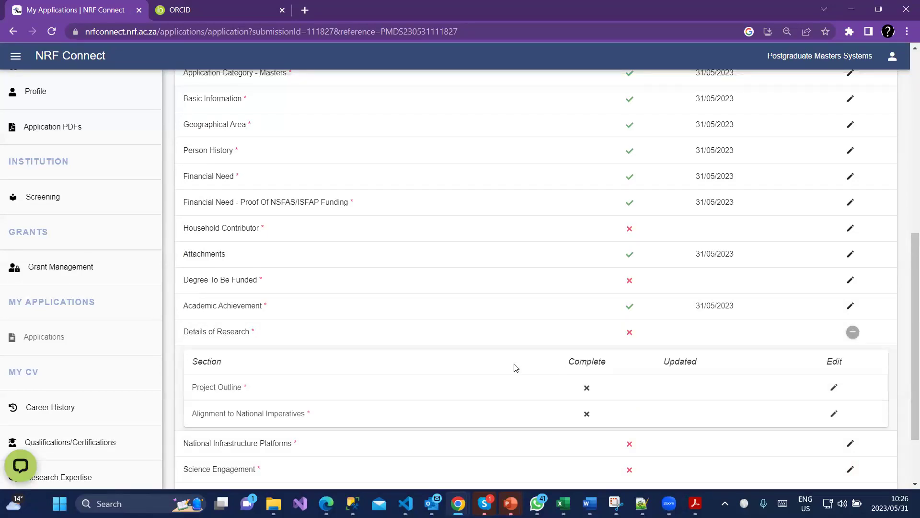
pyautogui.scroll(8, 527, 331)
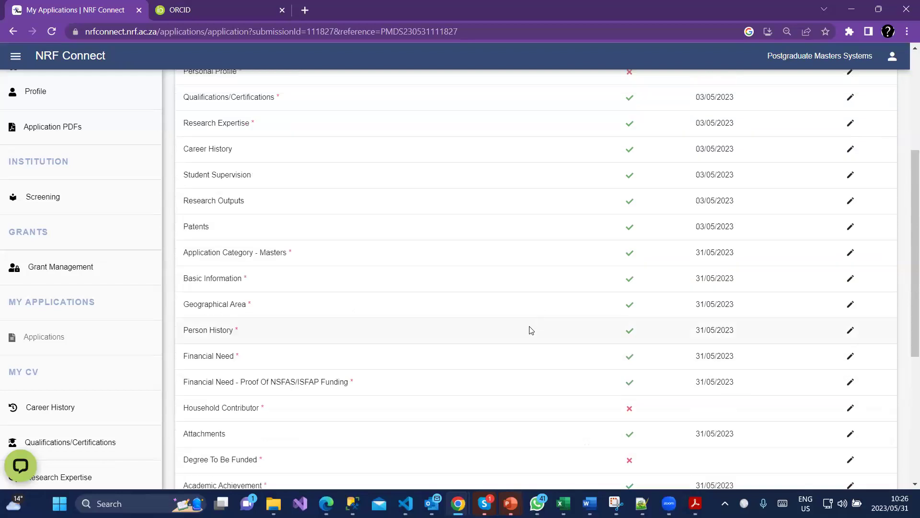
pyautogui.doubleClick(255, 163)
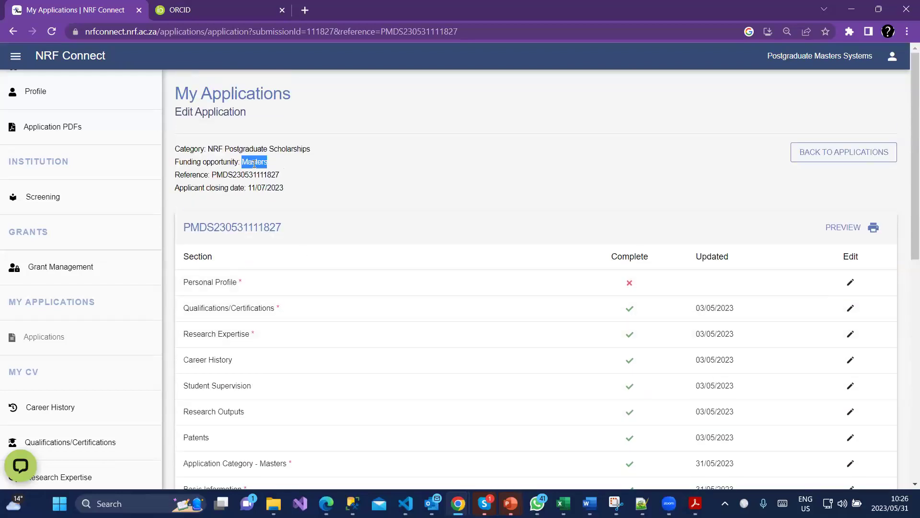
pyautogui.scroll(-7, 591, 429)
pyautogui.scroll(-1, 733, 412)
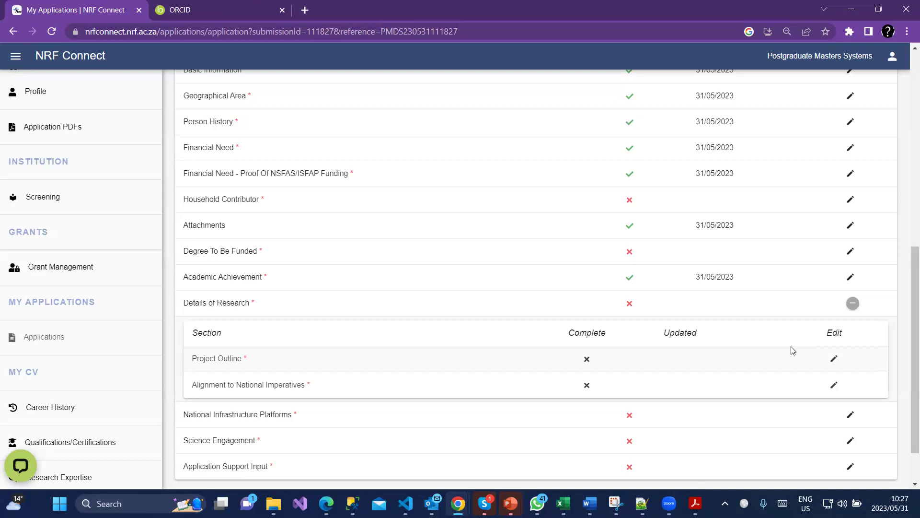
pyautogui.click(834, 359)
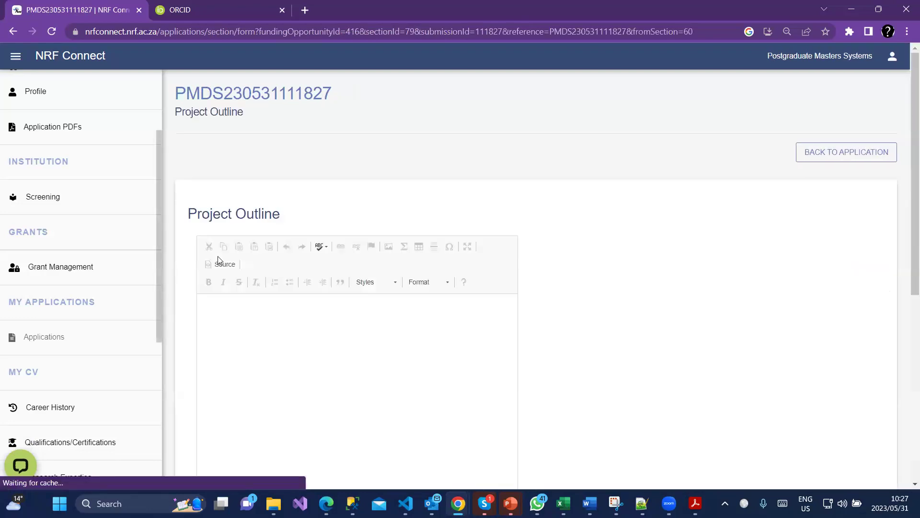
# Fill the Project Outline with placeholder text 'sdsdsddssd' and save it.
pyautogui.click(293, 343)
pyautogui.write('sdsdsddssd')
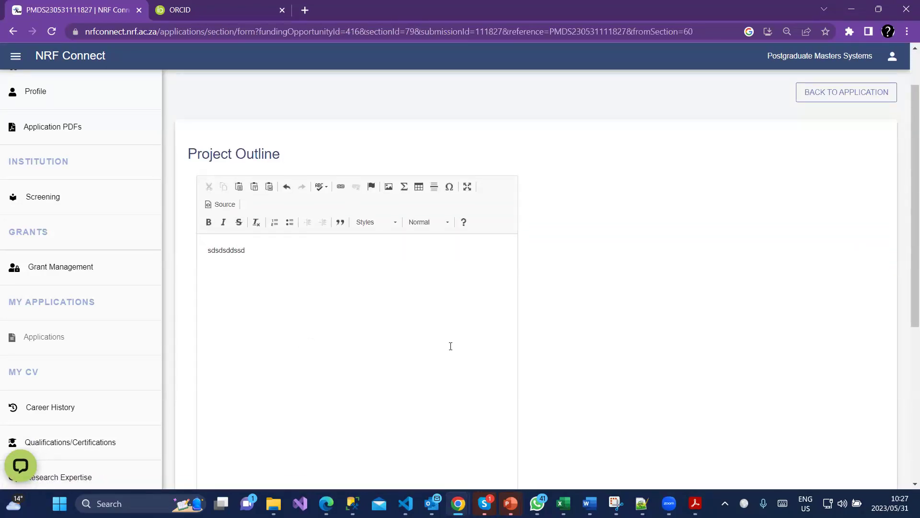
pyautogui.scroll(-5, 451, 346)
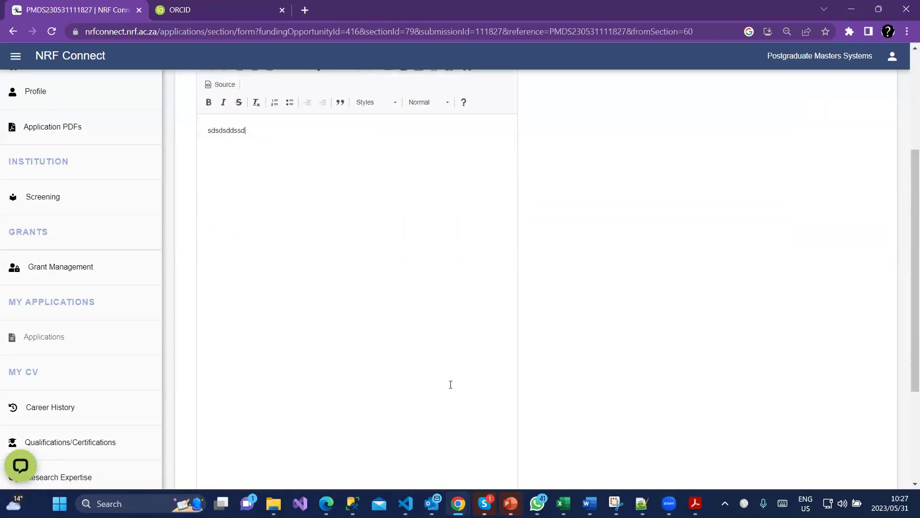
pyautogui.click(858, 458)
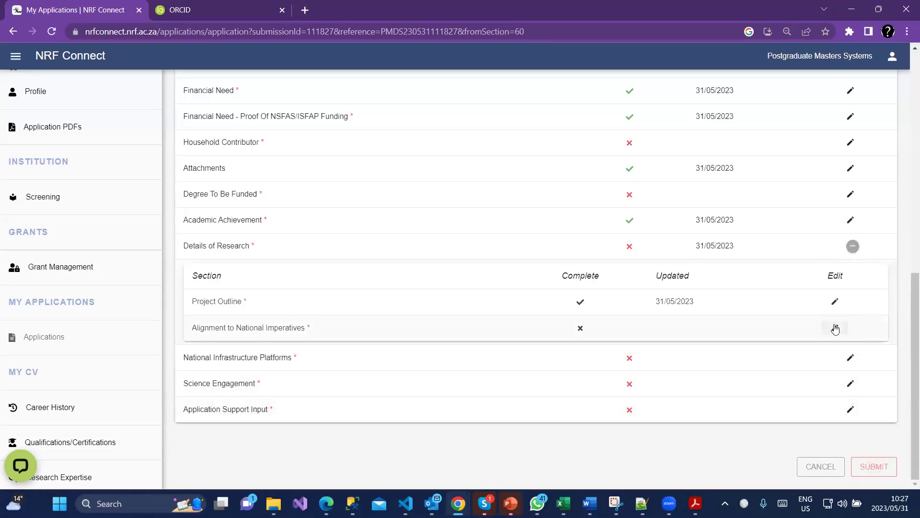
pyautogui.click(835, 327)
# Switch the no-alignment option on and back off so categories can be added.
pyautogui.scroll(-2, 724, 353)
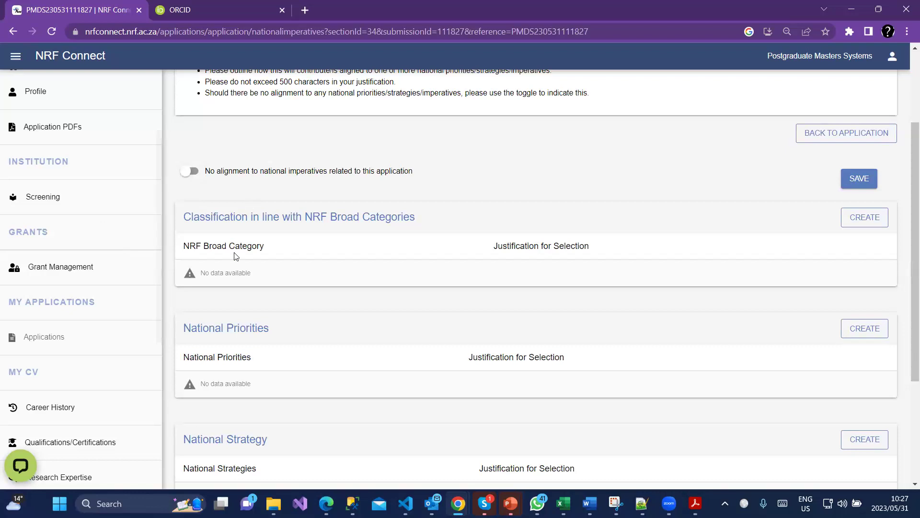
pyautogui.scroll(1, 223, 254)
pyautogui.click(209, 237)
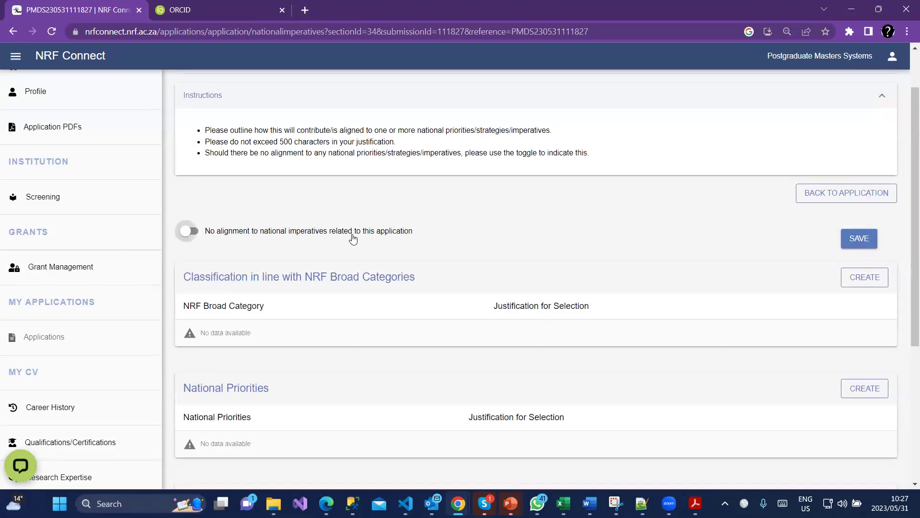
pyautogui.click(200, 232)
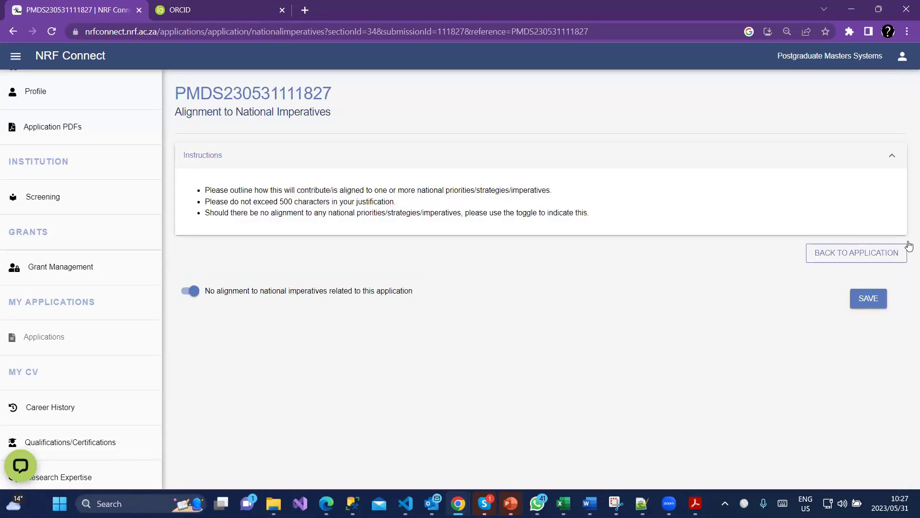
pyautogui.click(188, 293)
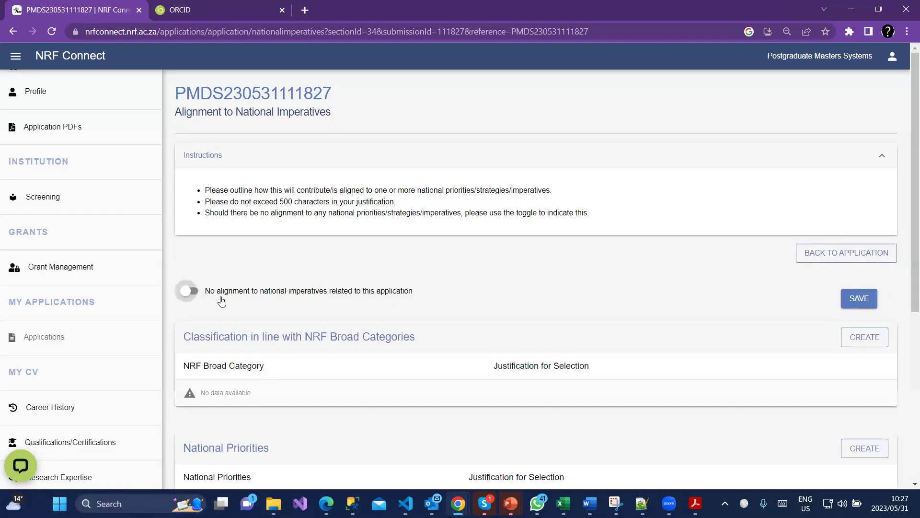
pyautogui.scroll(-3, 214, 308)
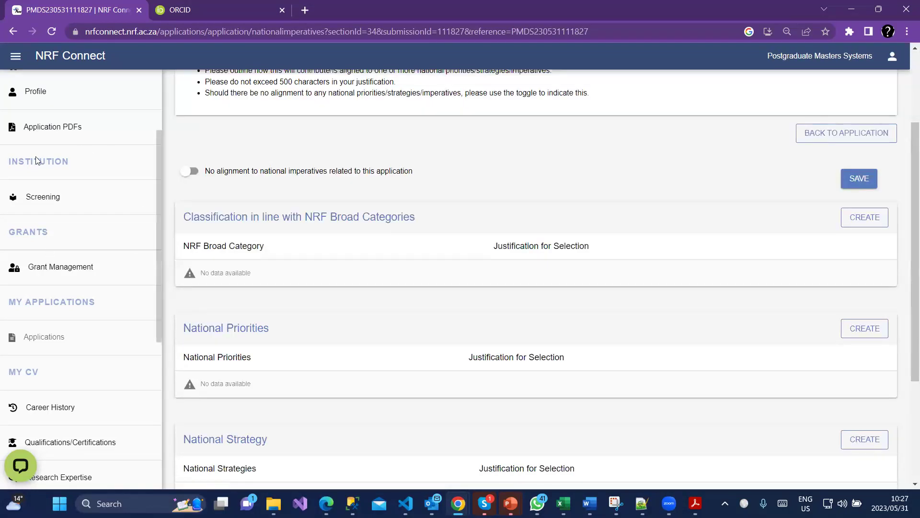
# Add NRF broad category Arts, Humanities and Social Sciences with justification 'Test' and save.
pyautogui.click(865, 218)
pyautogui.click(265, 234)
pyautogui.click(244, 273)
pyautogui.click(247, 311)
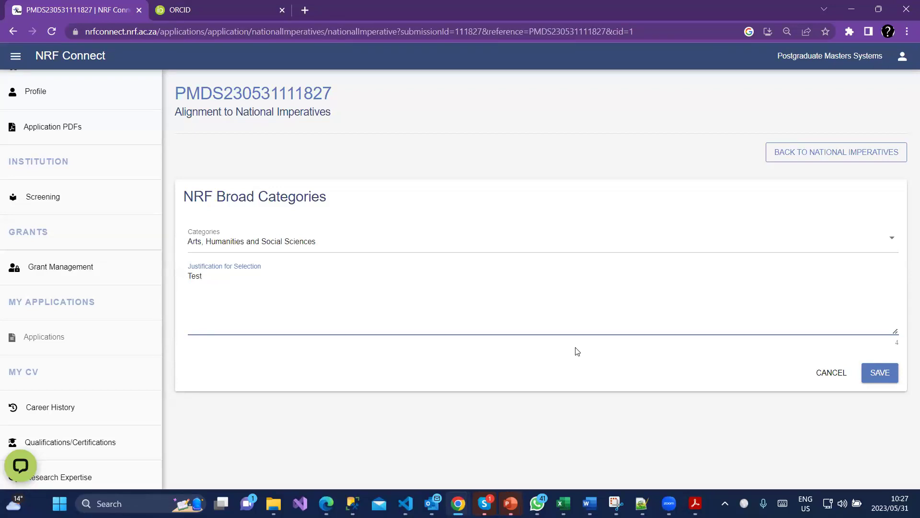
pyautogui.click(879, 375)
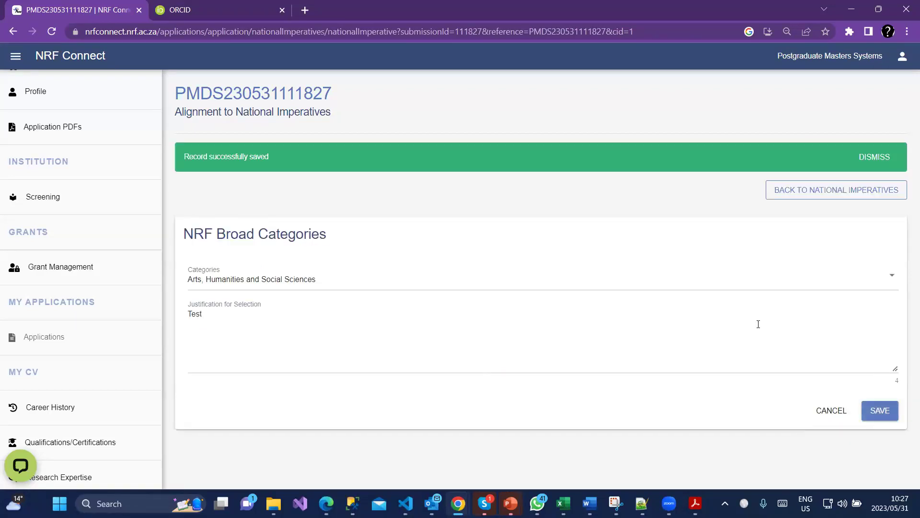
pyautogui.click(816, 189)
pyautogui.scroll(-1, 527, 324)
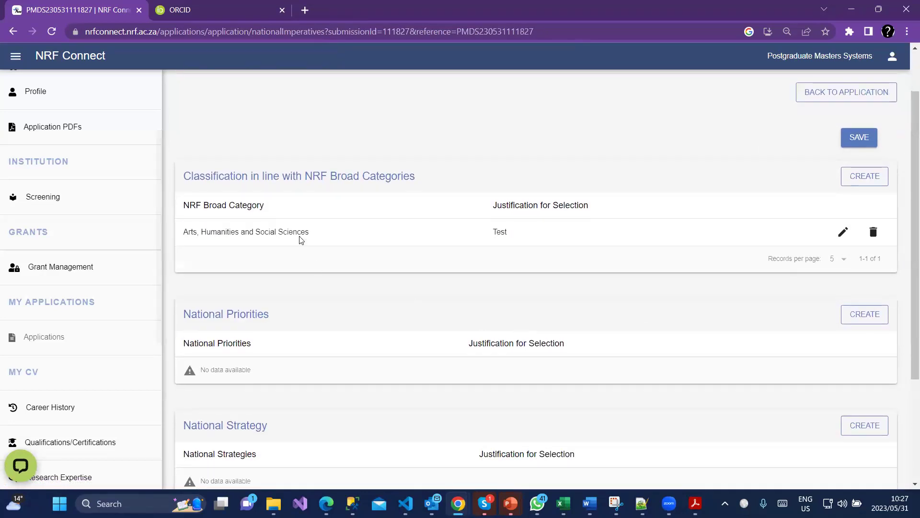
pyautogui.scroll(-1, 268, 206)
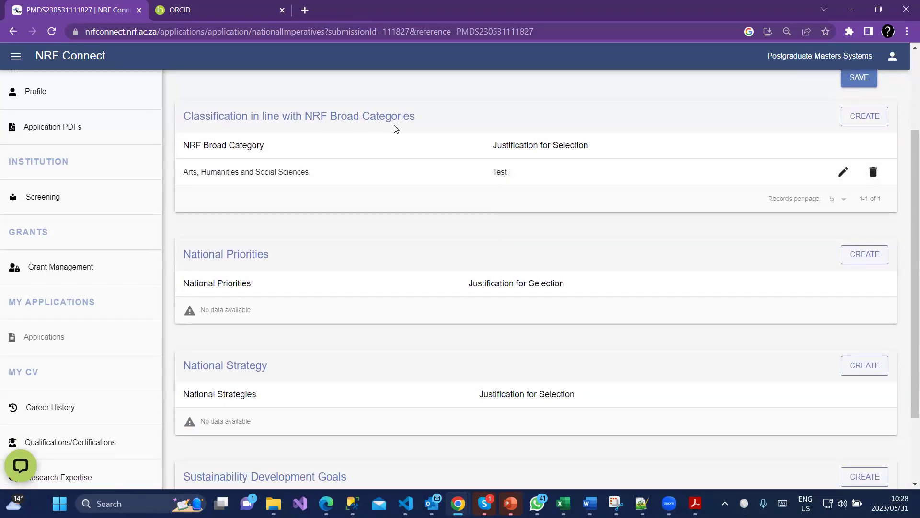
pyautogui.doubleClick(249, 255)
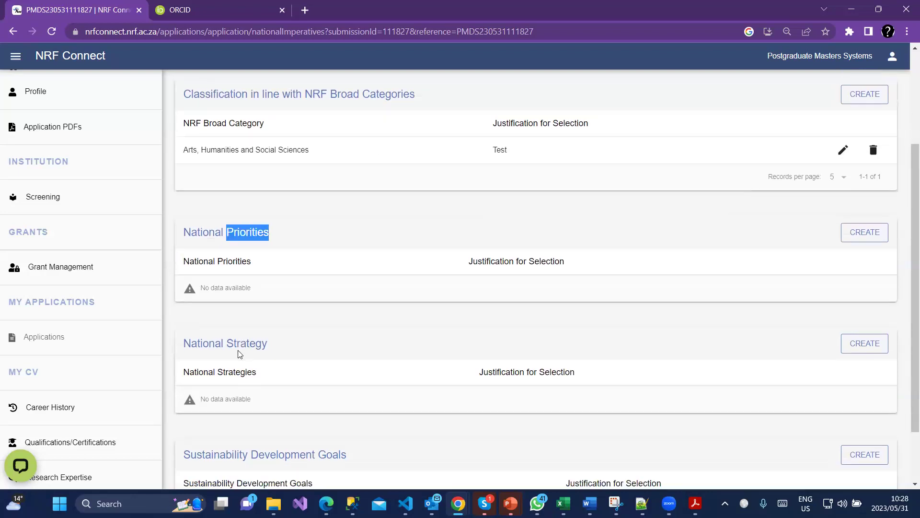
pyautogui.scroll(-2, 259, 272)
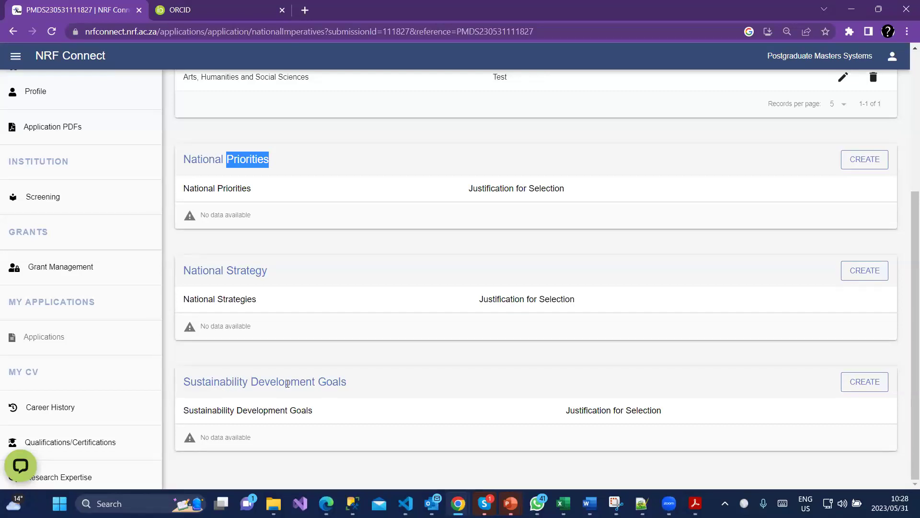
pyautogui.scroll(3, 289, 384)
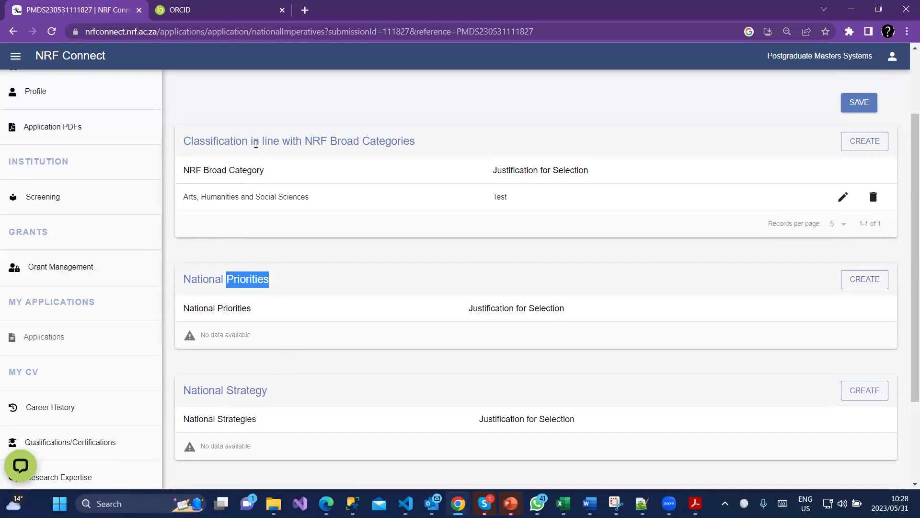
pyautogui.scroll(-3, 216, 345)
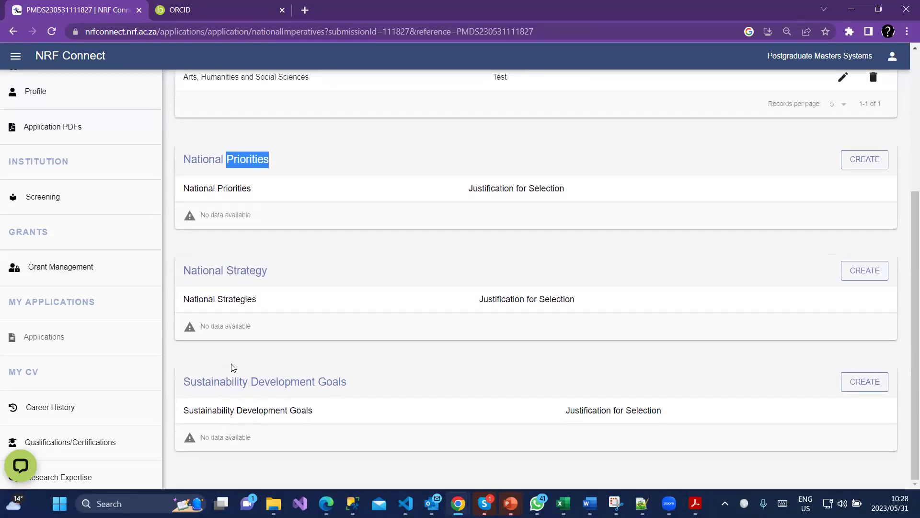
pyautogui.scroll(3, 285, 376)
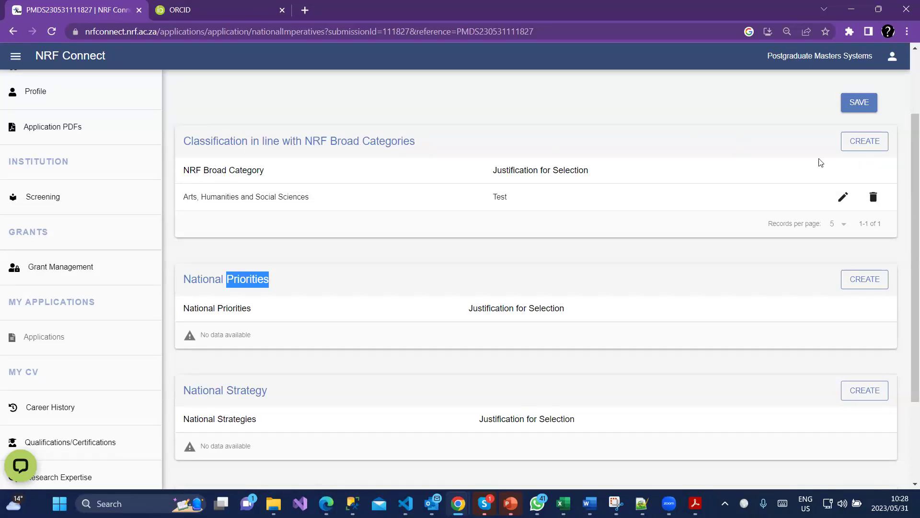
pyautogui.scroll(2, 769, 254)
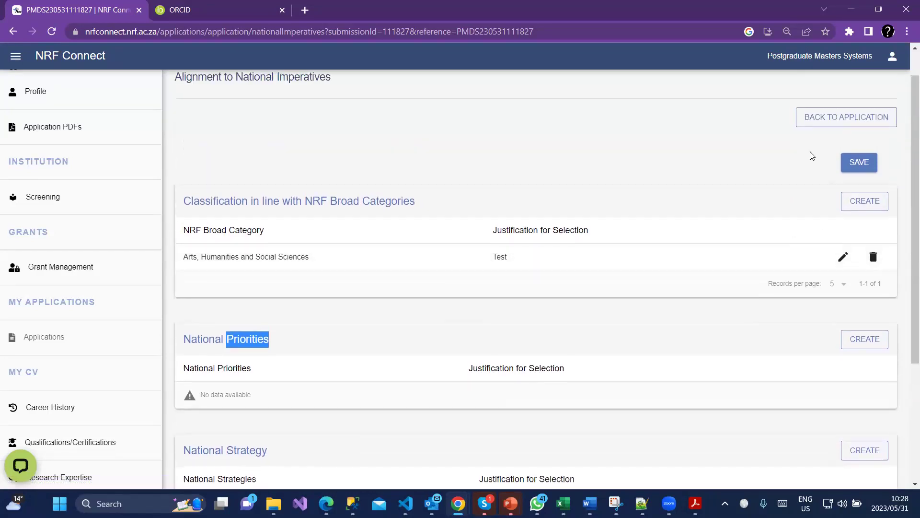
pyautogui.click(827, 119)
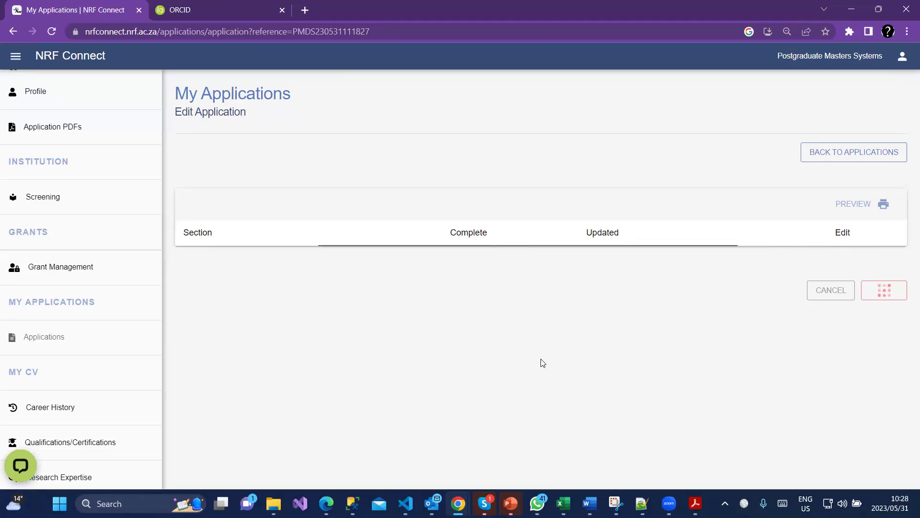
# Open the National Infrastructure Platforms section from the application's section table.
pyautogui.scroll(-3, 647, 433)
pyautogui.scroll(-5, 647, 434)
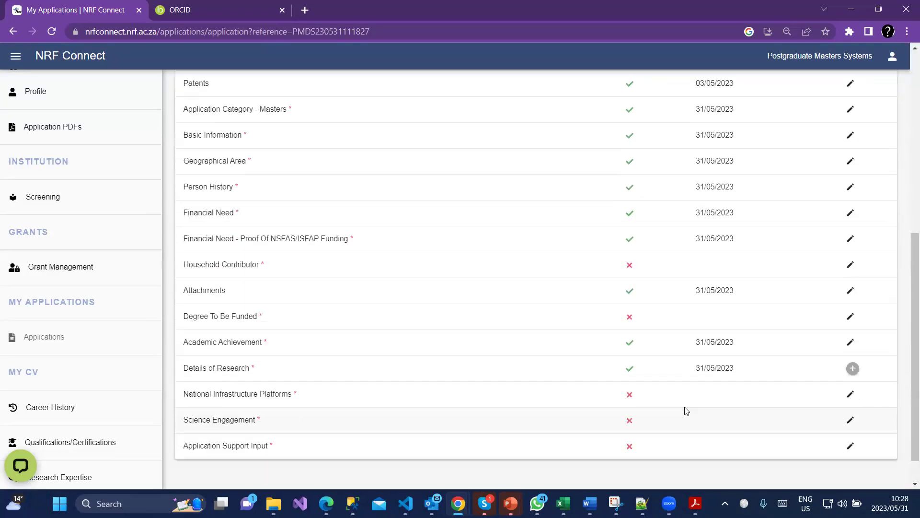
pyautogui.click(850, 389)
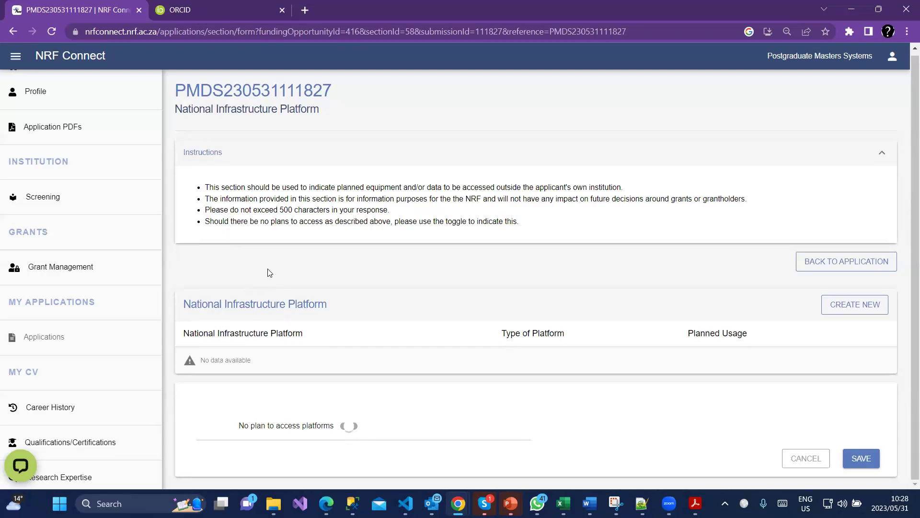
# Declare no plan to access platforms and save the section.
pyautogui.click(349, 426)
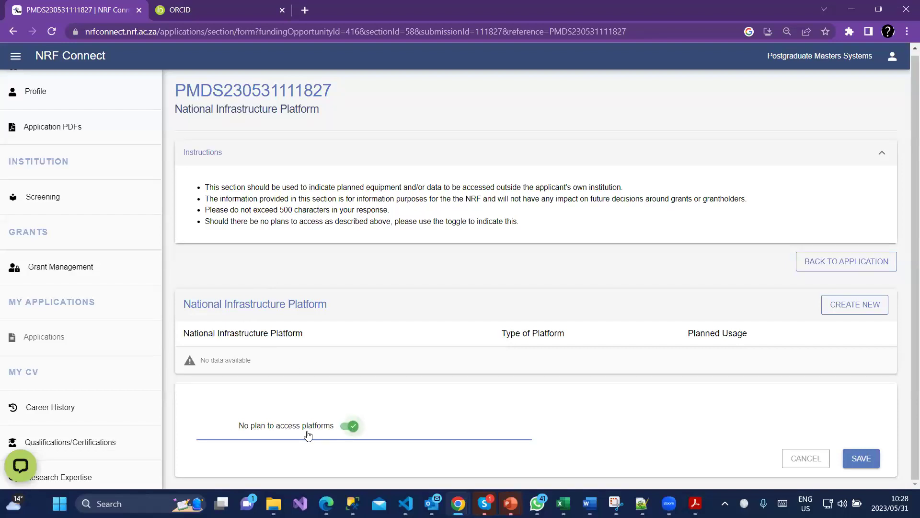
pyautogui.click(860, 458)
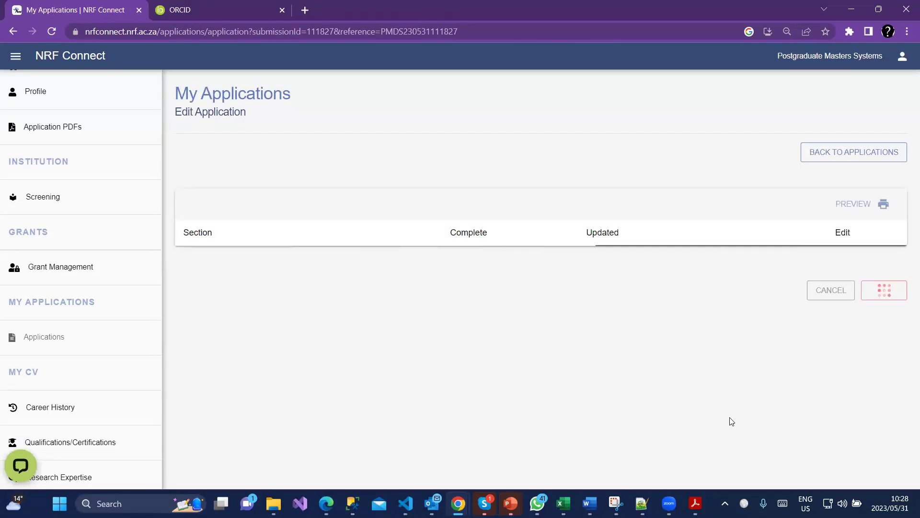
# Mark the Science Engagement section as 'No science engagement planned' and save it.
pyautogui.scroll(-6, 749, 431)
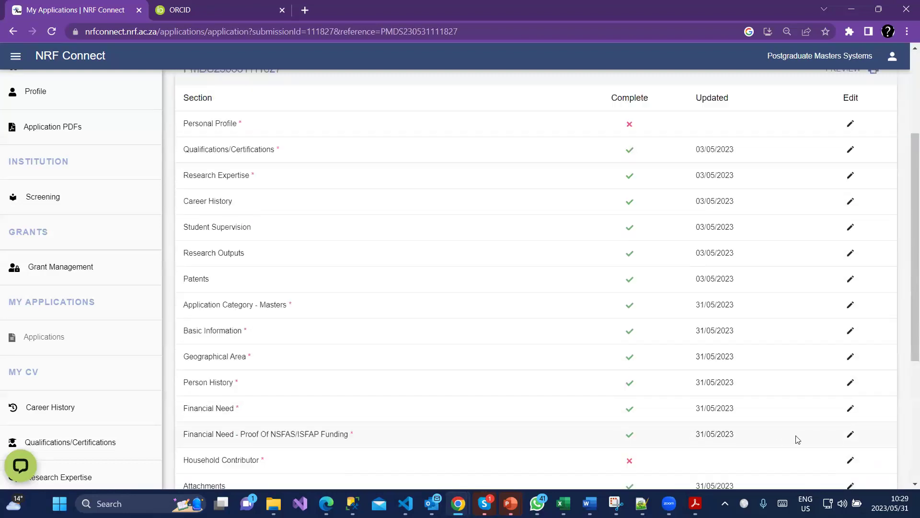
pyautogui.click(848, 418)
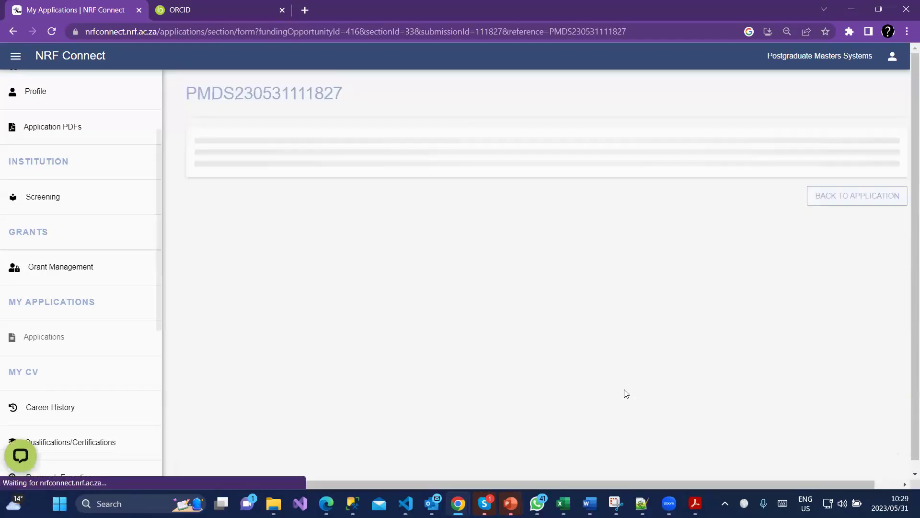
pyautogui.scroll(-1, 354, 431)
pyautogui.click(350, 425)
pyautogui.click(860, 457)
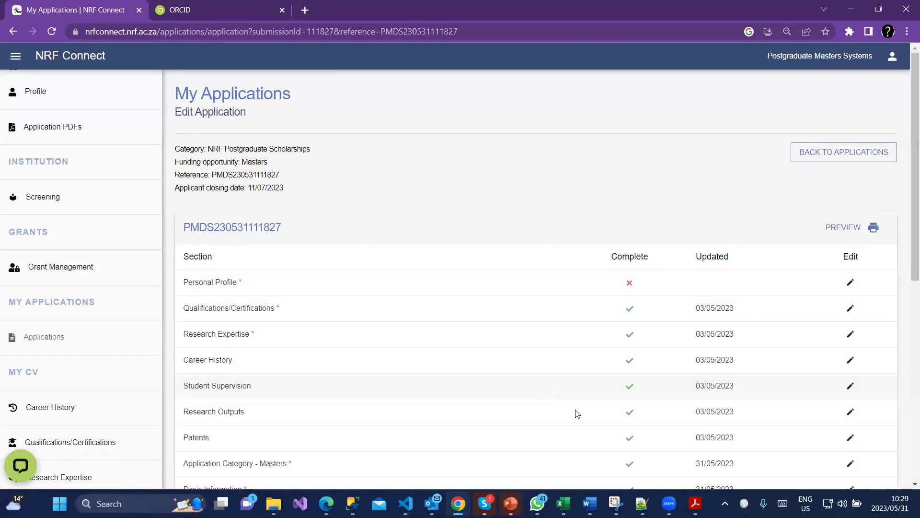
pyautogui.scroll(-8, 578, 413)
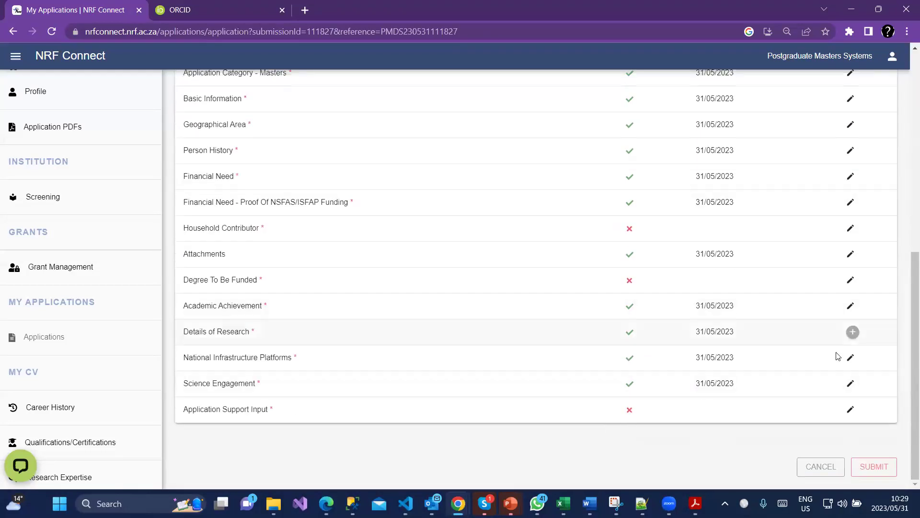
pyautogui.click(849, 413)
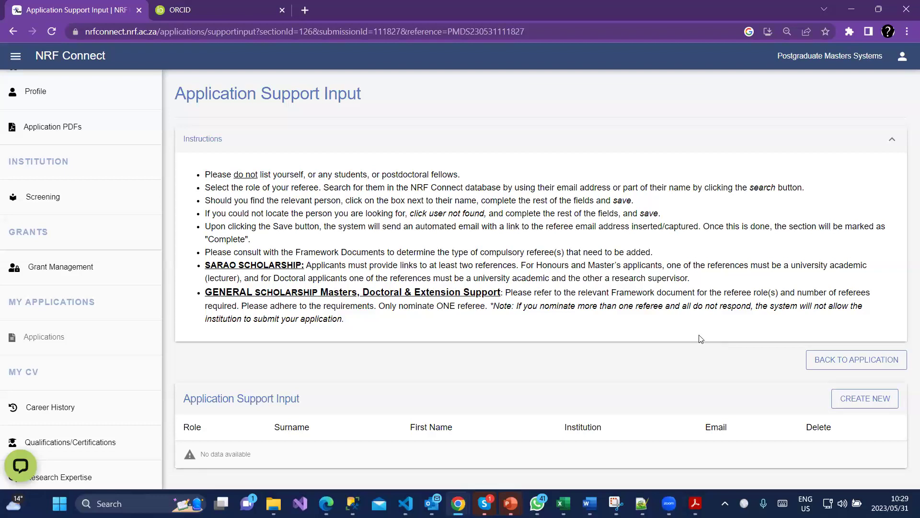
# Start a new referee entry and set its role to Master's Supervisor.
pyautogui.click(867, 401)
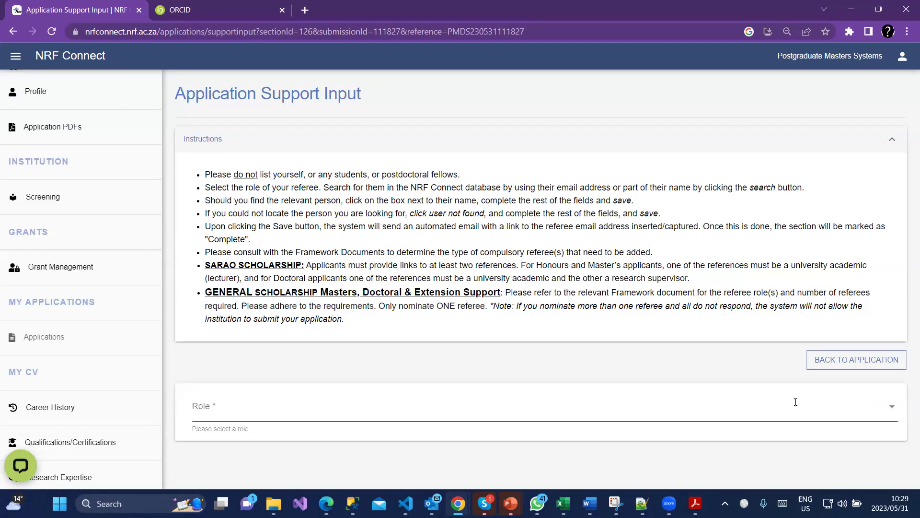
pyautogui.click(506, 415)
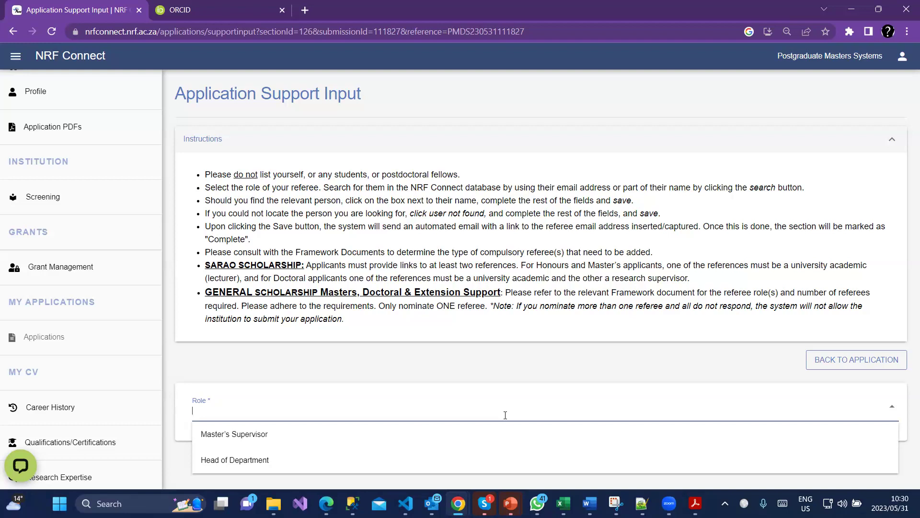
pyautogui.click(239, 433)
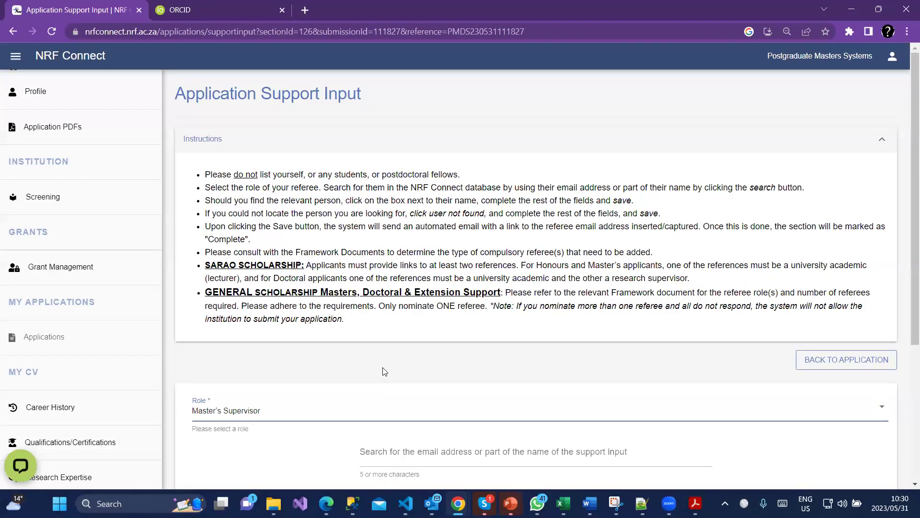
# Search the referee database by the referee's name and select the first matching person.
pyautogui.scroll(-3, 346, 383)
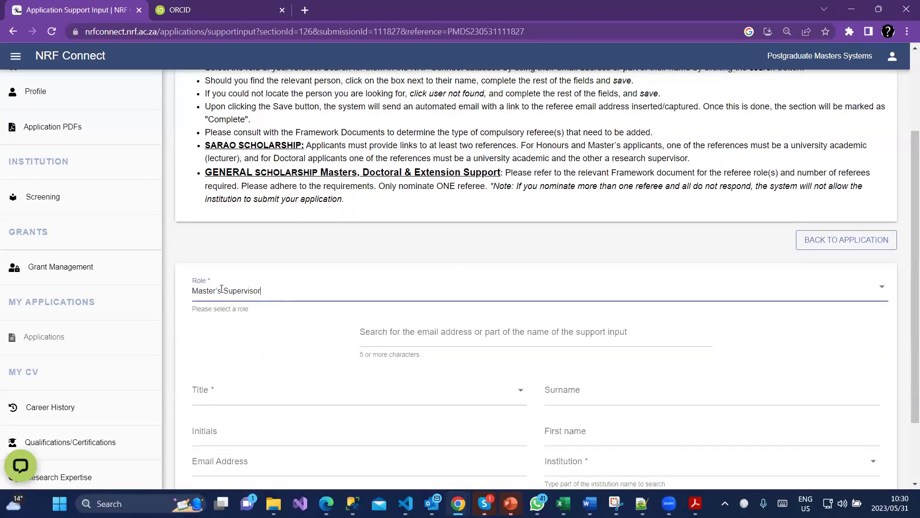
pyautogui.click(401, 338)
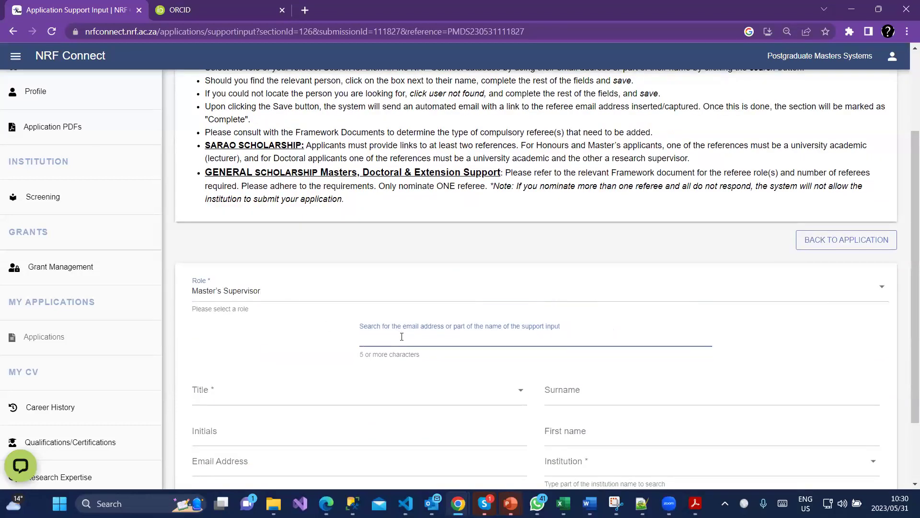
pyautogui.write('Anthipi')
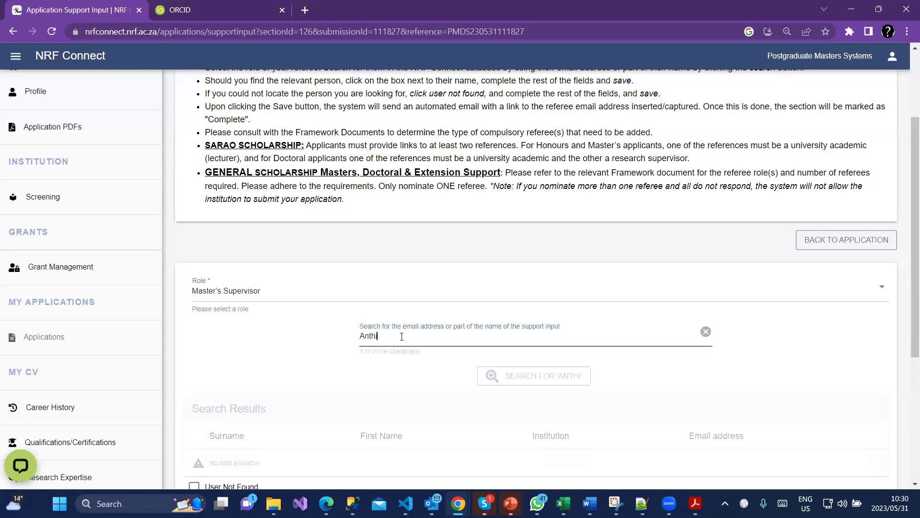
pyautogui.click(555, 381)
pyautogui.scroll(-1, 566, 384)
pyautogui.scroll(-3, 560, 388)
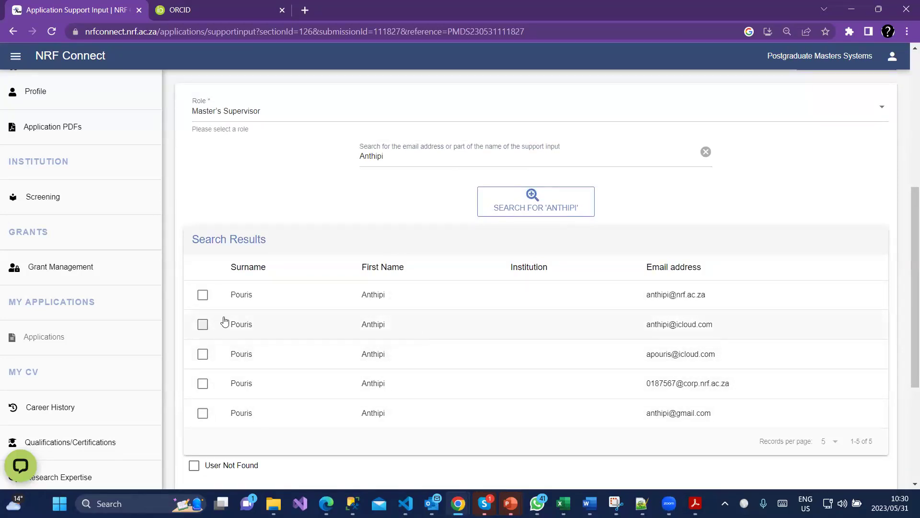
pyautogui.click(203, 295)
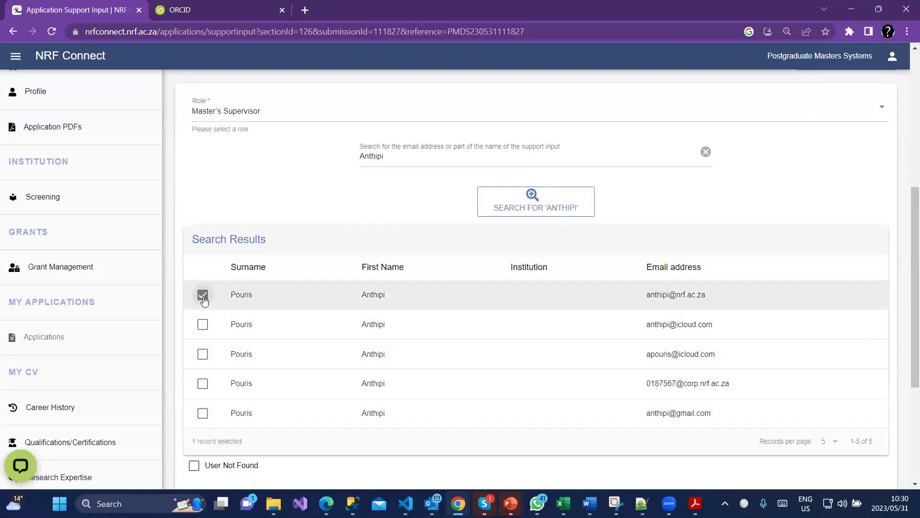
# Set title Prof, institution National Research Foundation (NRF), designation test, and save the referee.
pyautogui.scroll(-4, 204, 300)
pyautogui.click(300, 300)
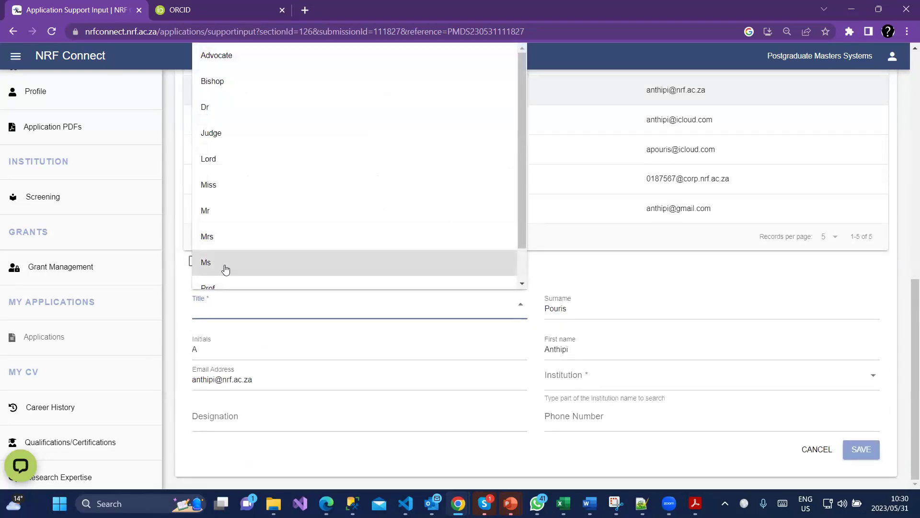
pyautogui.scroll(-1, 225, 269)
pyautogui.click(232, 257)
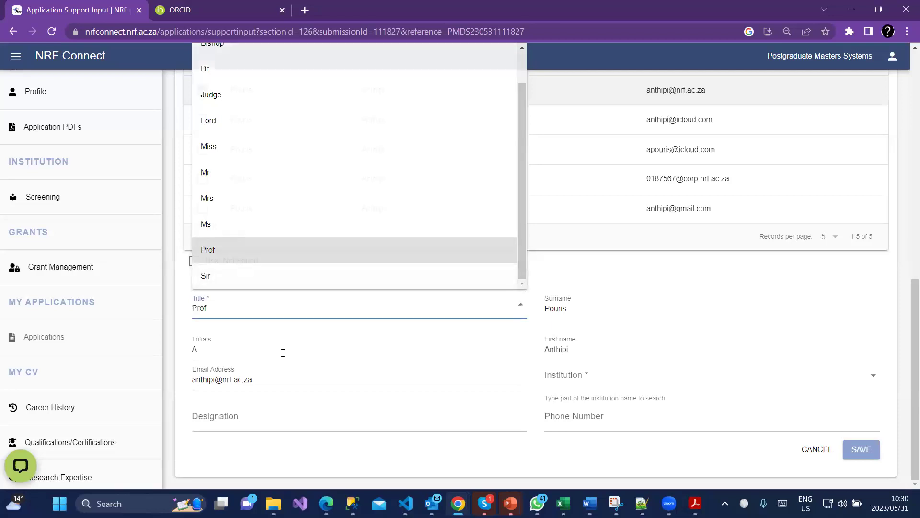
pyautogui.click(582, 378)
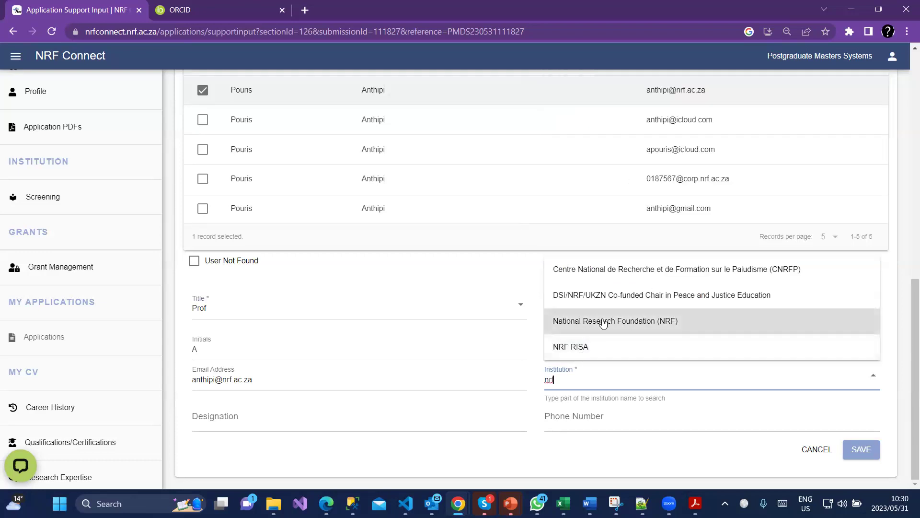
pyautogui.click(590, 321)
pyautogui.click(306, 412)
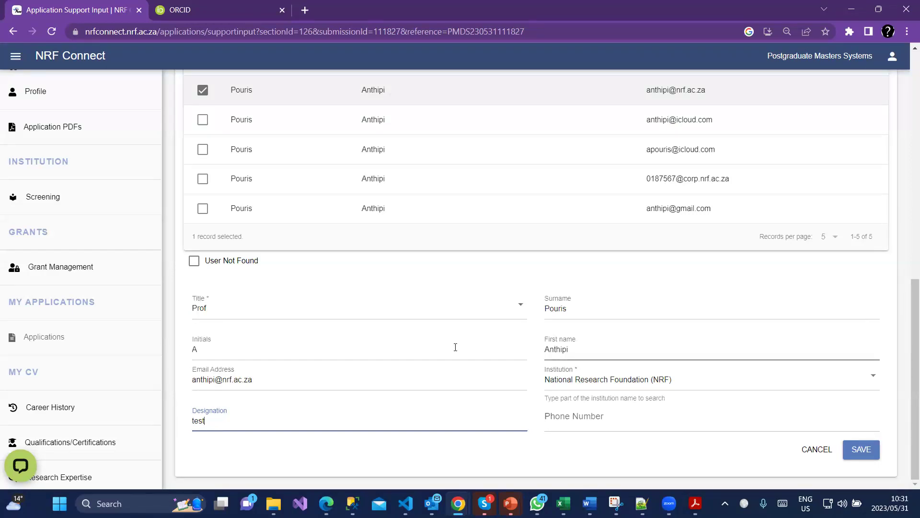
pyautogui.click(866, 448)
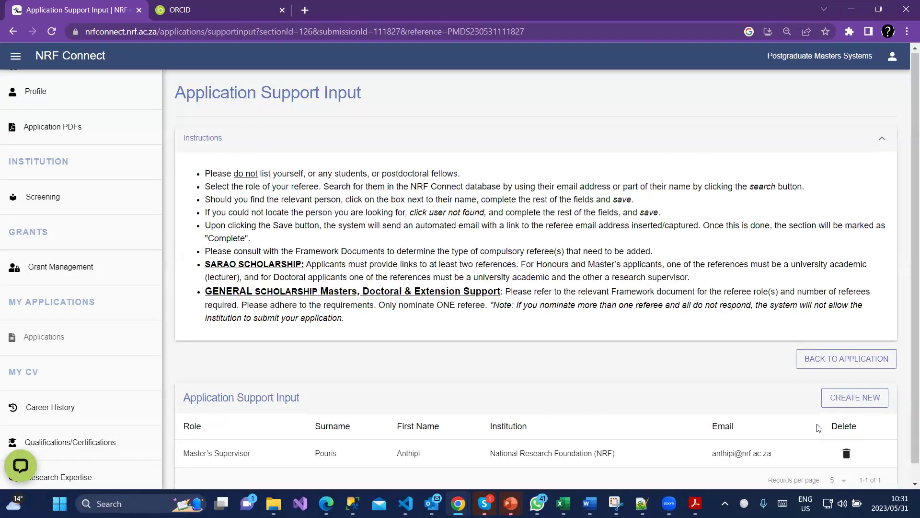
pyautogui.scroll(-1, 819, 428)
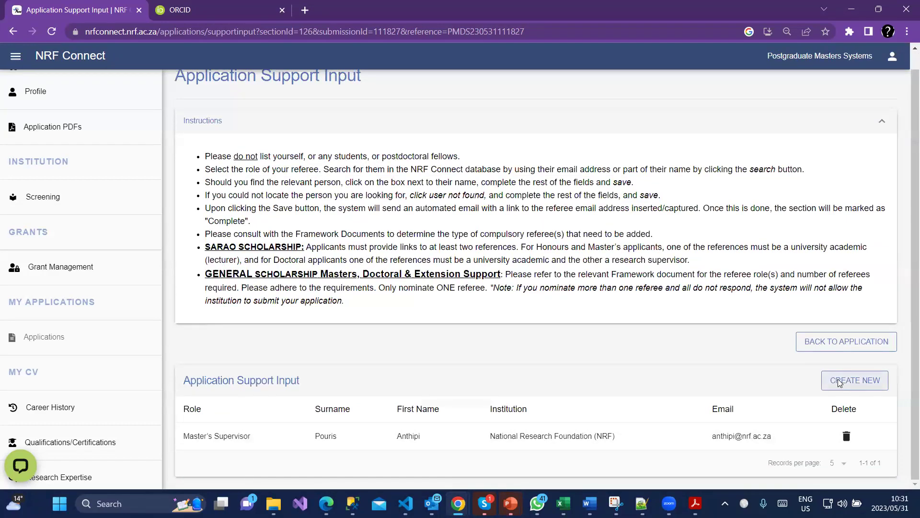
# Start a second referee entry with the role Head of Department.
pyautogui.click(839, 382)
pyautogui.click(330, 415)
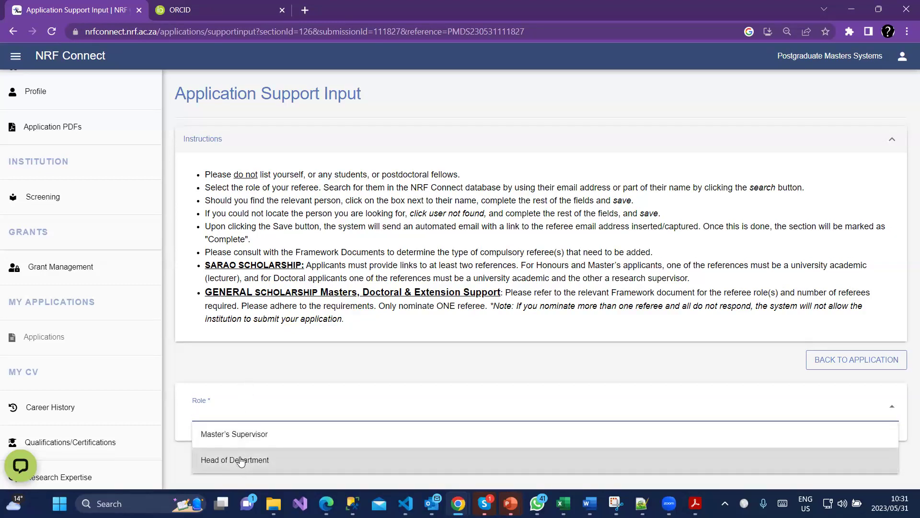
pyautogui.click(242, 461)
# Search for the Head of Department referee by name, pick a result, and switch to manual entry.
pyautogui.scroll(-4, 413, 409)
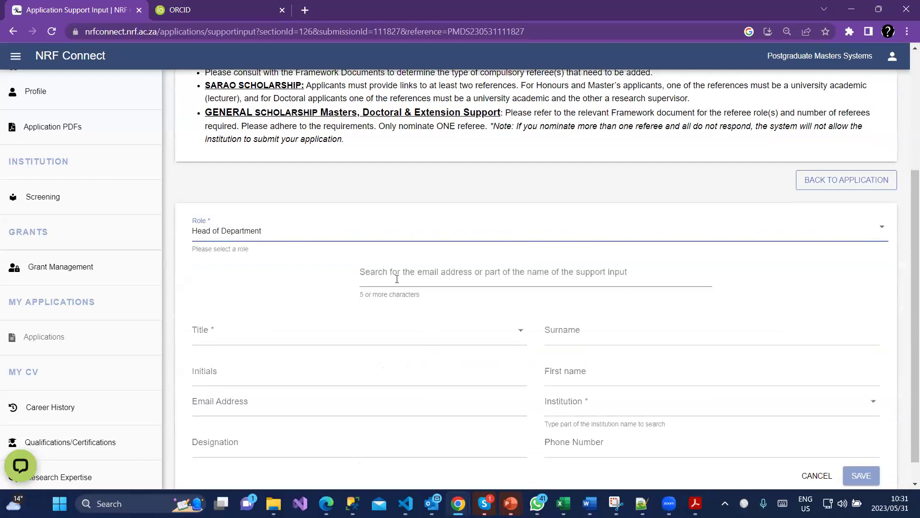
pyautogui.click(396, 279)
pyautogui.write('Anthipi')
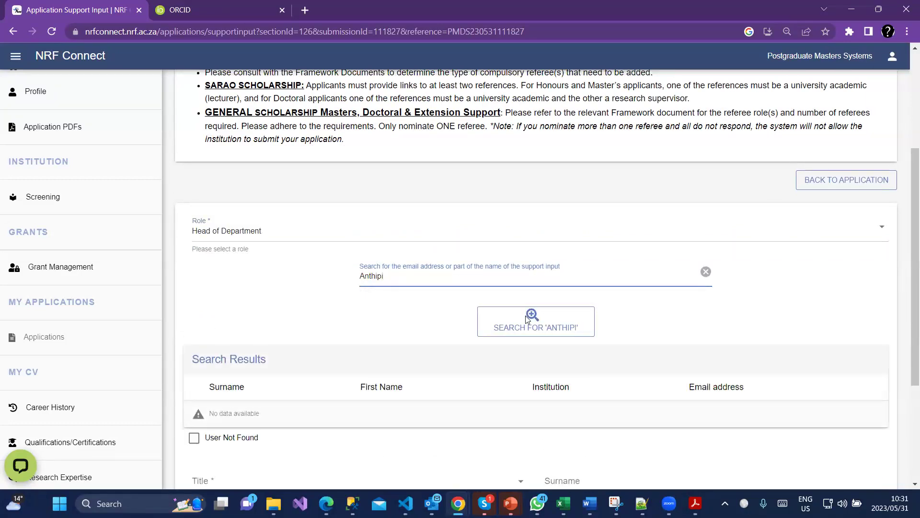
pyautogui.click(483, 317)
pyautogui.scroll(-3, 326, 417)
pyautogui.click(306, 401)
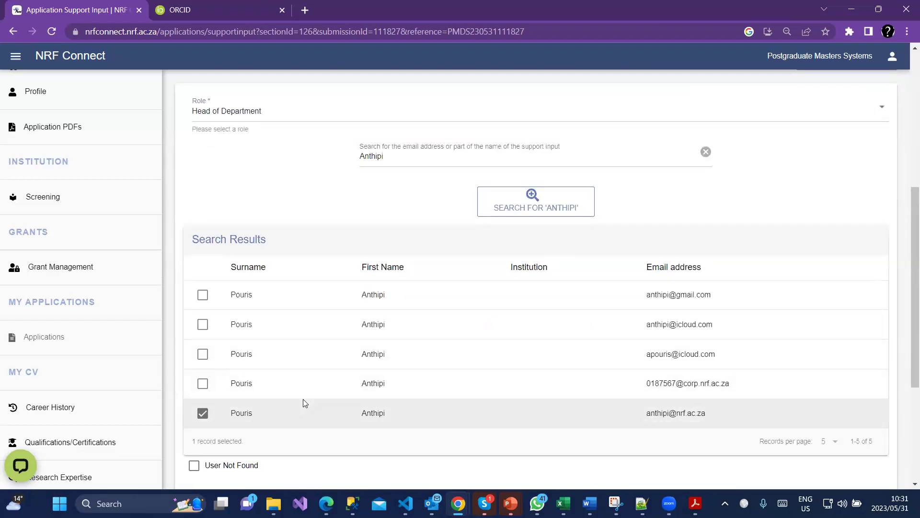
pyautogui.scroll(-3, 304, 403)
pyautogui.click(192, 348)
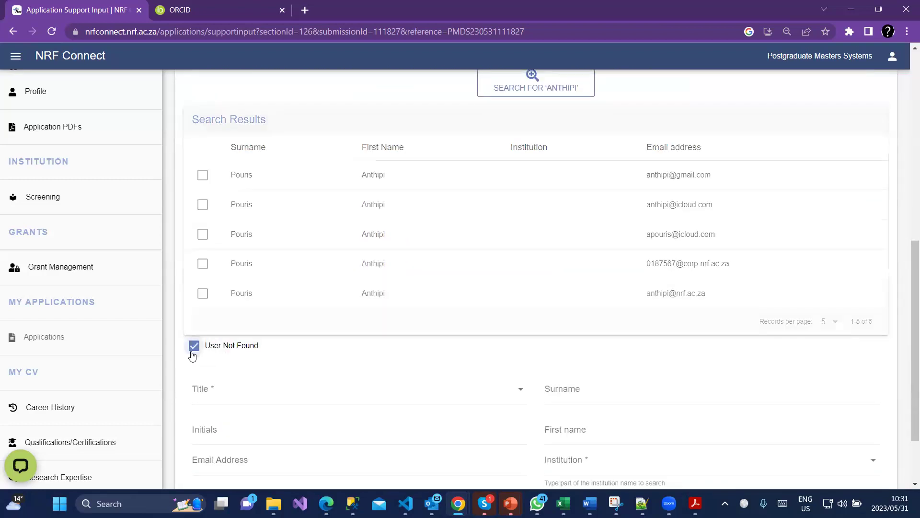
# Abandon the unsaved Head of Department referee and return to the application's section list.
pyautogui.scroll(-2, 209, 373)
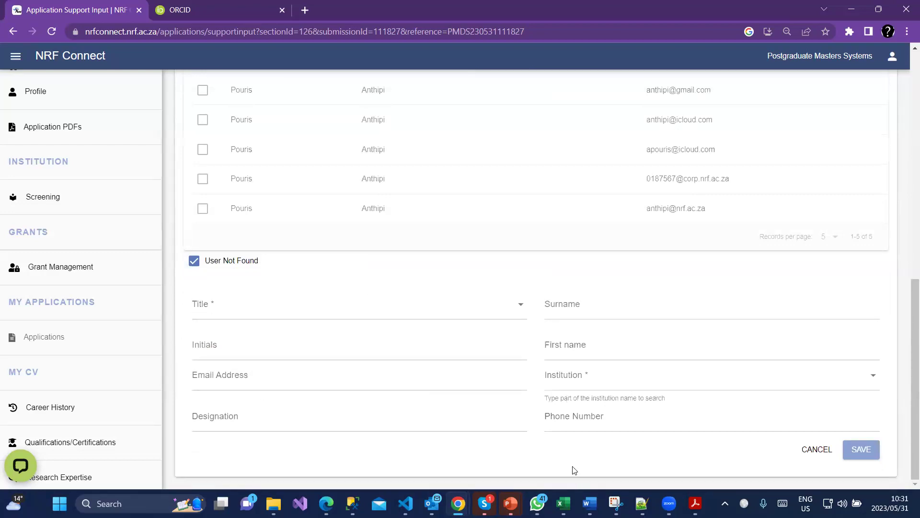
pyautogui.scroll(3, 583, 438)
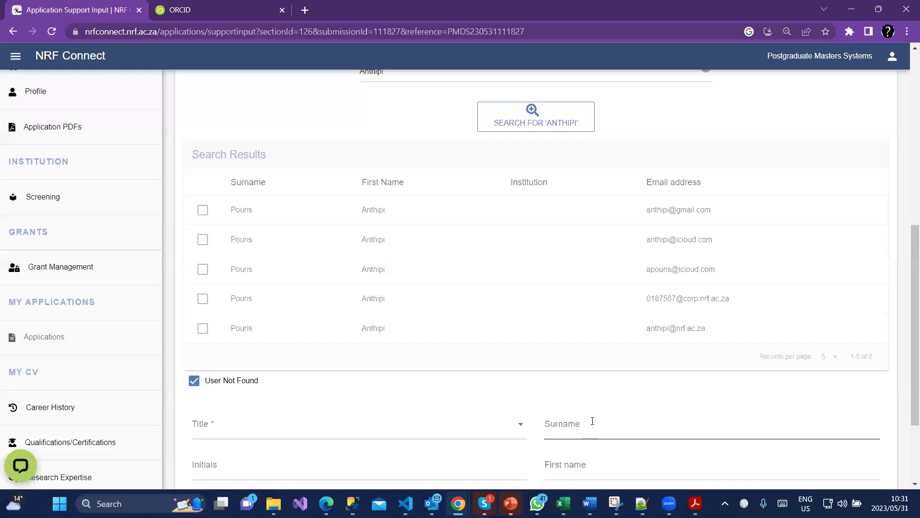
pyautogui.scroll(1, 591, 421)
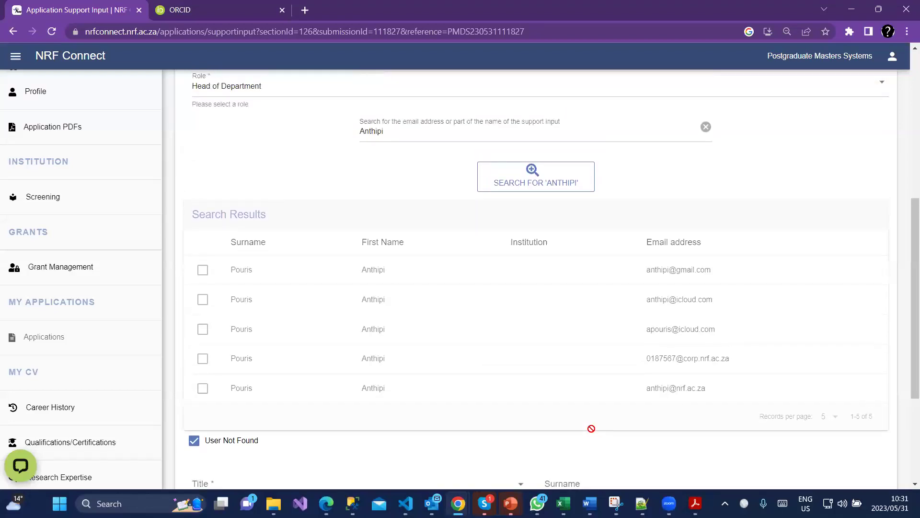
pyautogui.scroll(2, 591, 428)
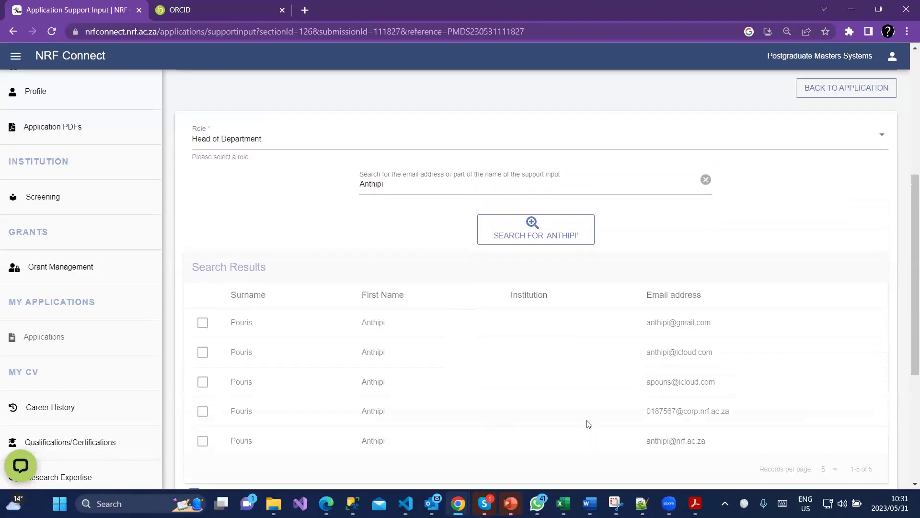
pyautogui.scroll(-3, 594, 374)
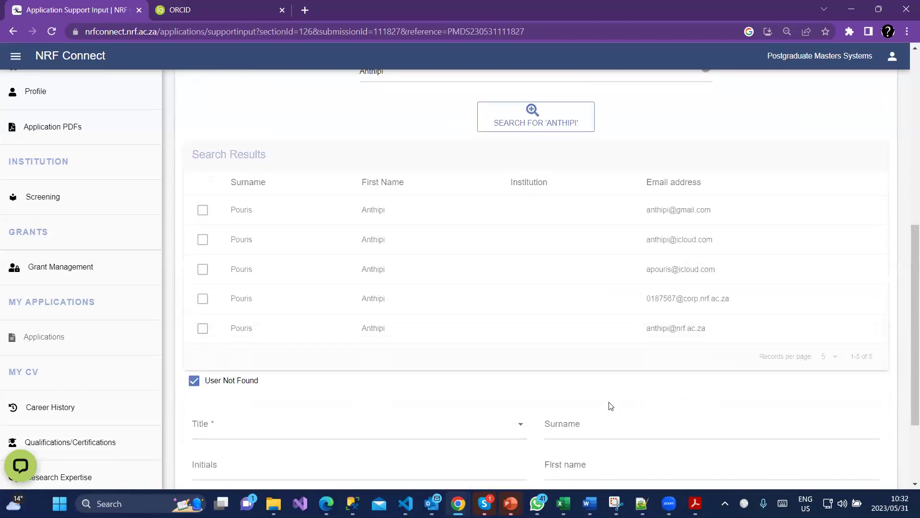
pyautogui.scroll(-1, 608, 404)
pyautogui.scroll(3, 746, 350)
pyautogui.scroll(2, 815, 223)
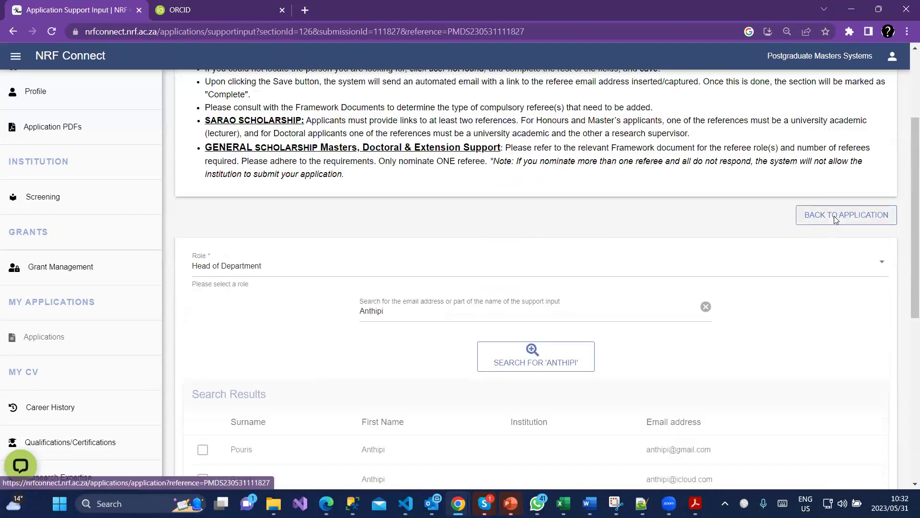
pyautogui.click(833, 215)
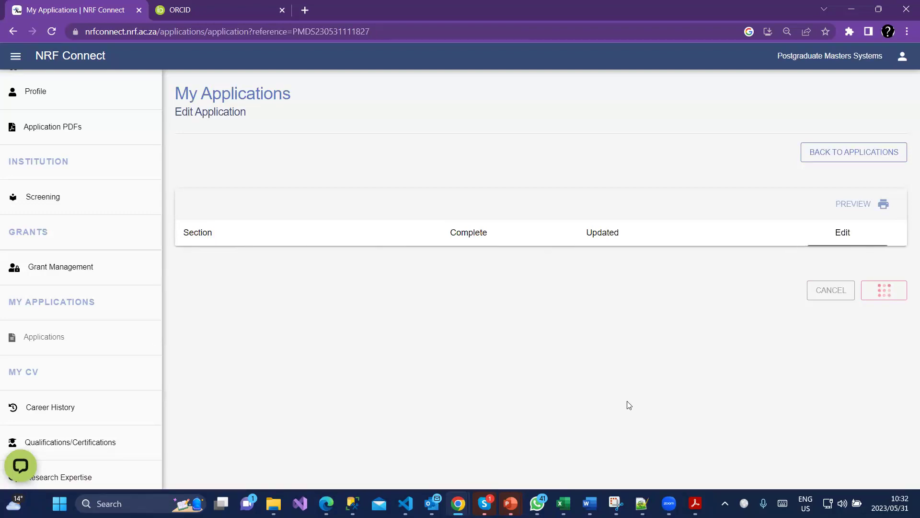
# Open the Application Support Input section showing the saved NRF Master's Supervisor referee.
pyautogui.scroll(-7, 657, 390)
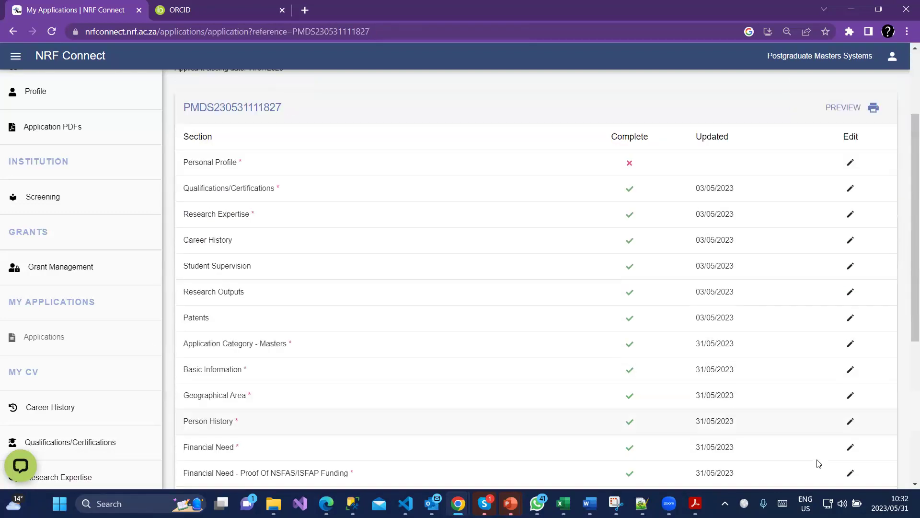
pyautogui.click(851, 440)
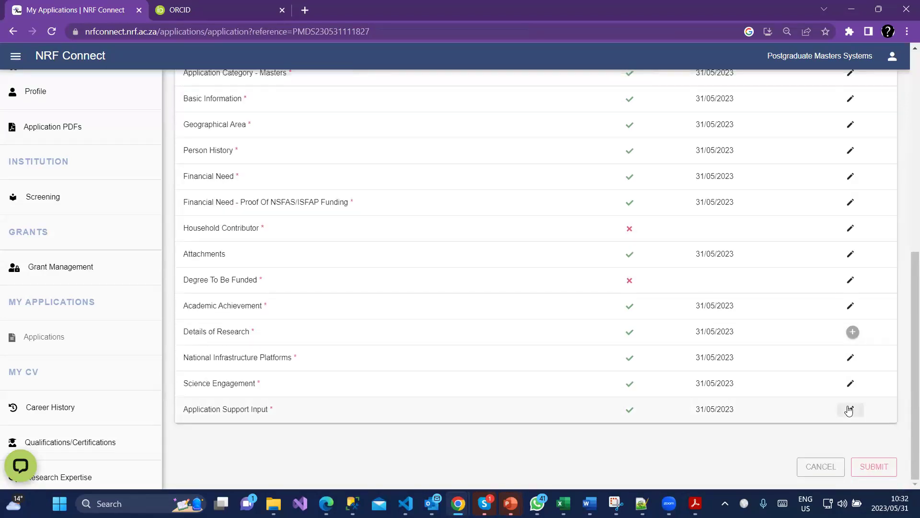
pyautogui.scroll(-1, 528, 408)
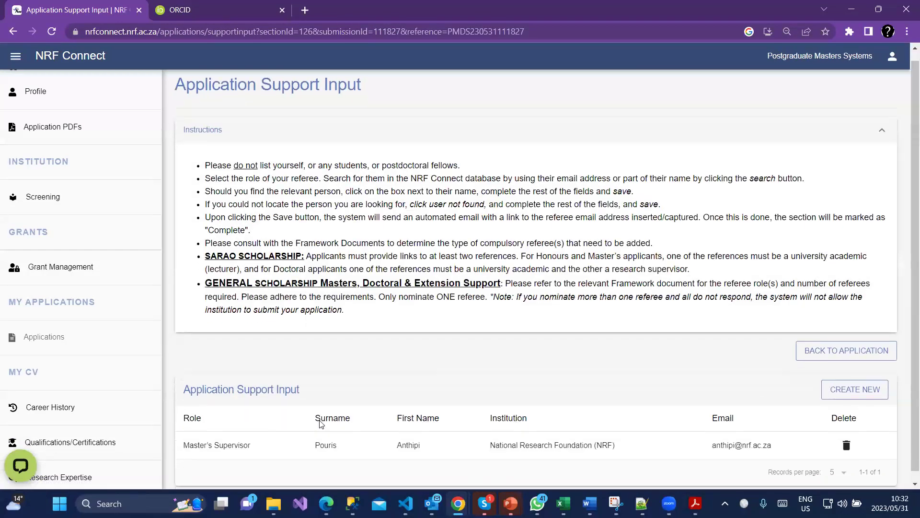
# Select the saved referee's email address, then go back to the section list.
pyautogui.doubleClick(736, 435)
pyautogui.click(736, 435)
pyautogui.tripleClick(736, 434)
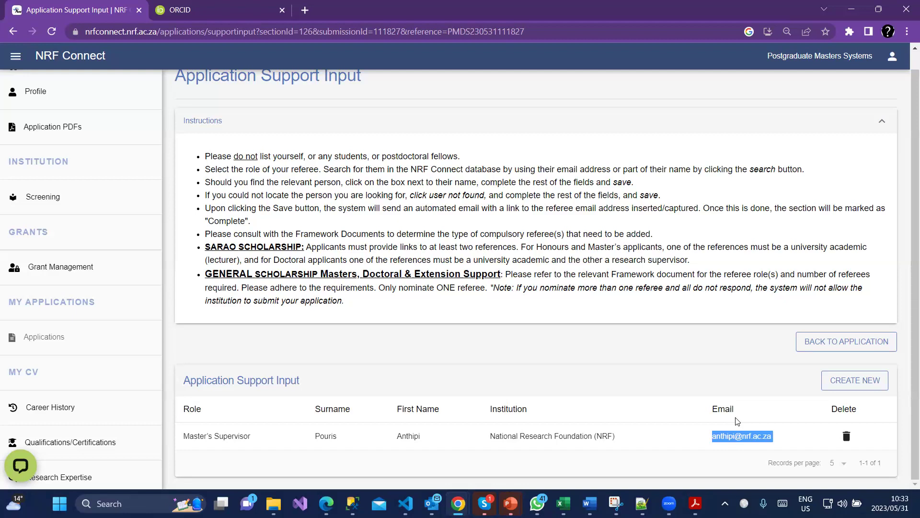
pyautogui.click(861, 343)
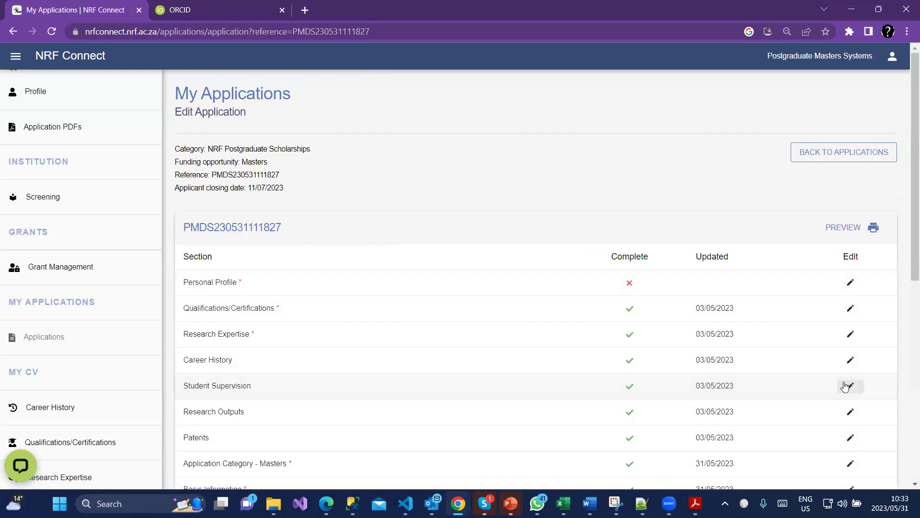
# Review the section table and generate a PDF preview of the Masters application.
pyautogui.scroll(-3, 844, 390)
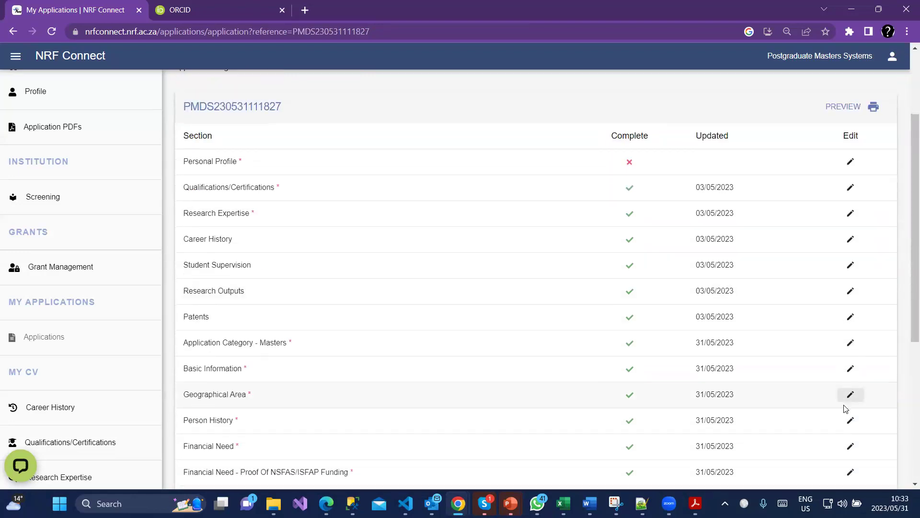
pyautogui.scroll(-1, 844, 407)
pyautogui.scroll(-2, 843, 403)
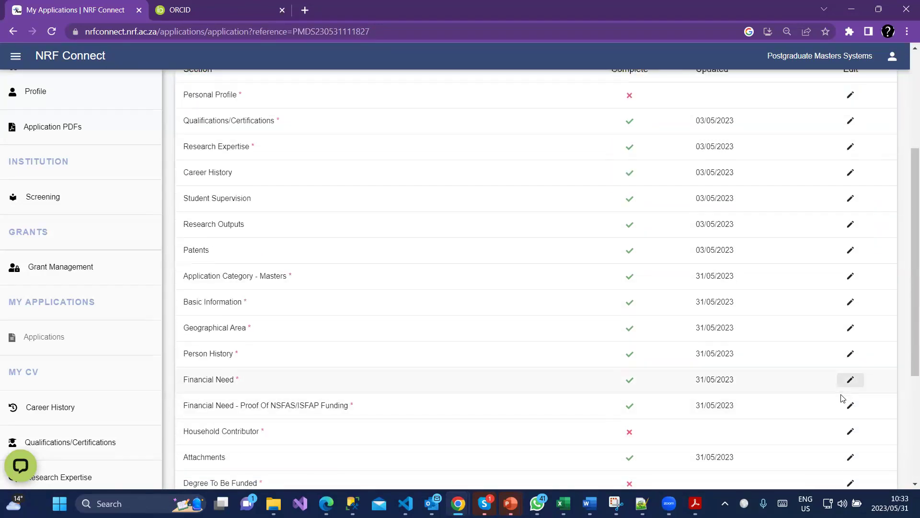
pyautogui.scroll(2, 814, 436)
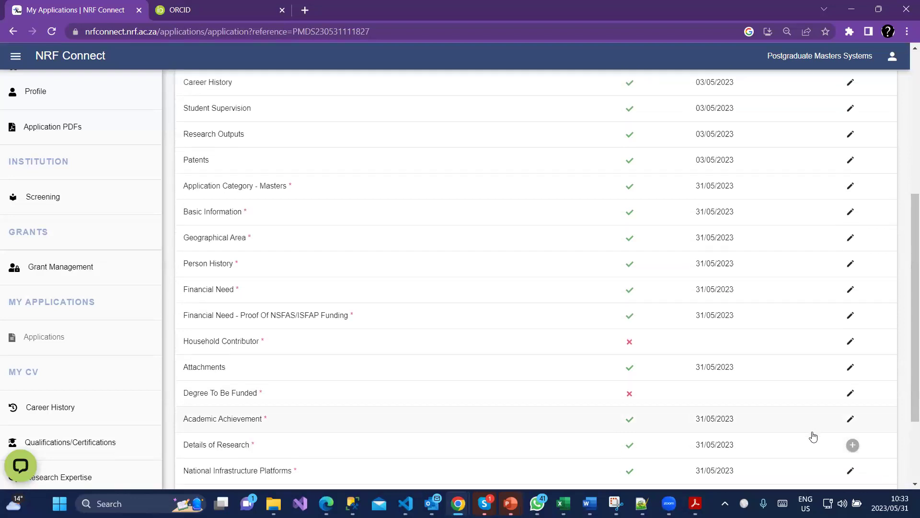
pyautogui.scroll(5, 805, 436)
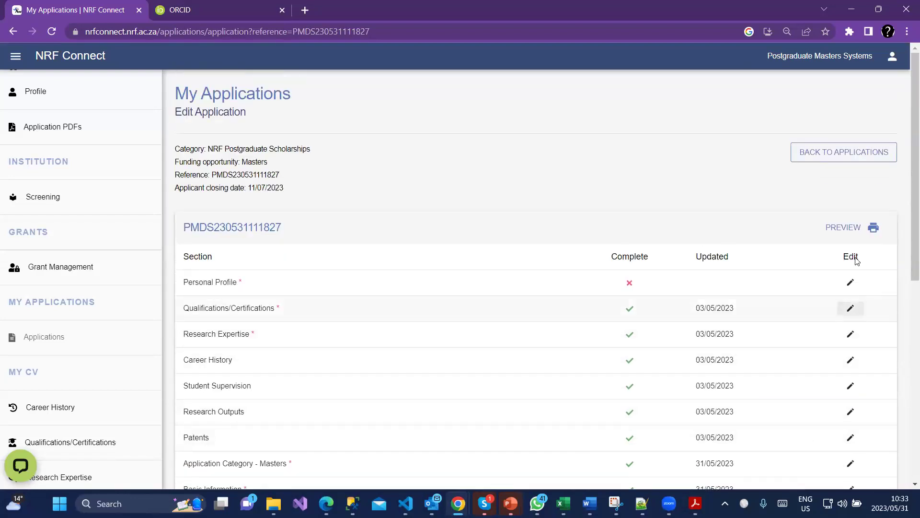
pyautogui.click(842, 231)
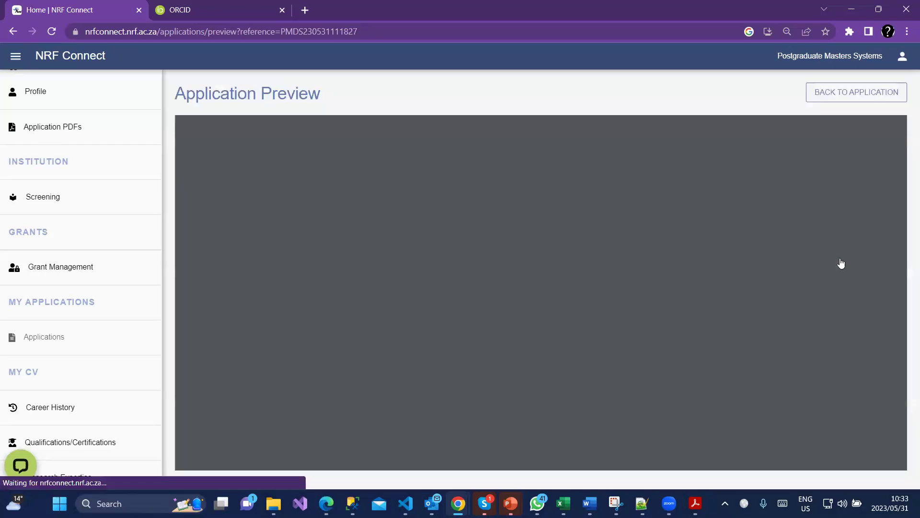
# Scroll through the 26-page PDF preview, then return to the Edit Application overview.
pyautogui.scroll(-8, 684, 310)
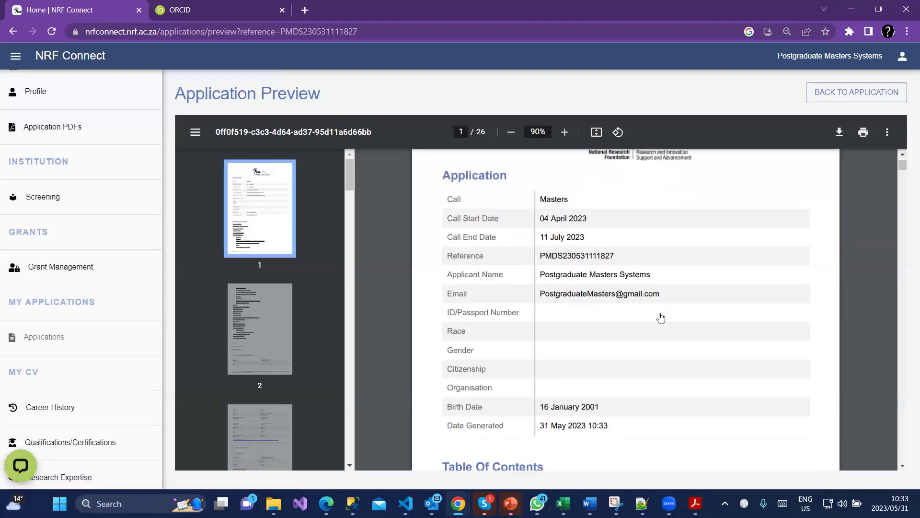
pyautogui.scroll(-10, 662, 331)
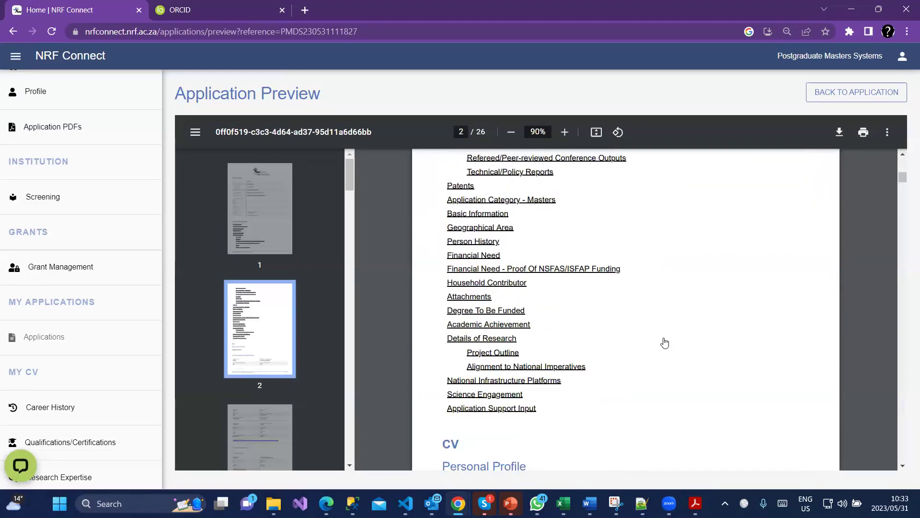
pyautogui.scroll(-10, 670, 362)
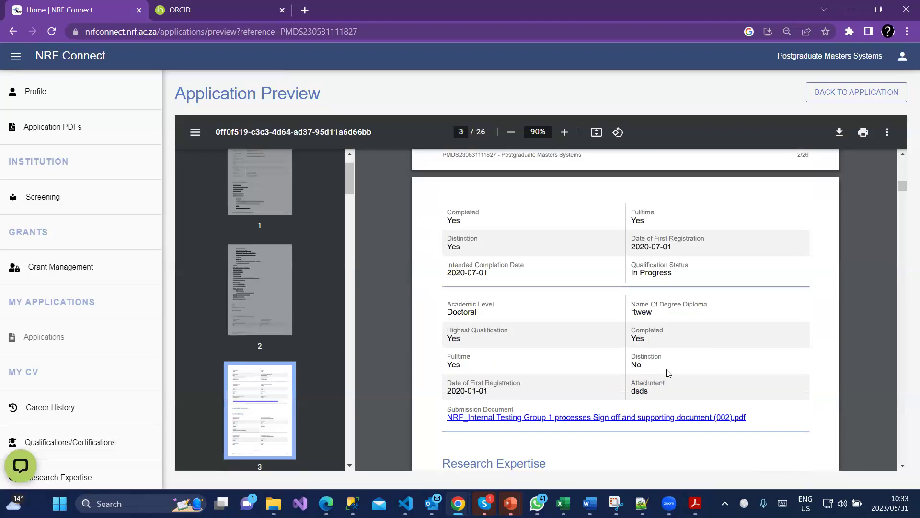
pyautogui.scroll(-6, 637, 374)
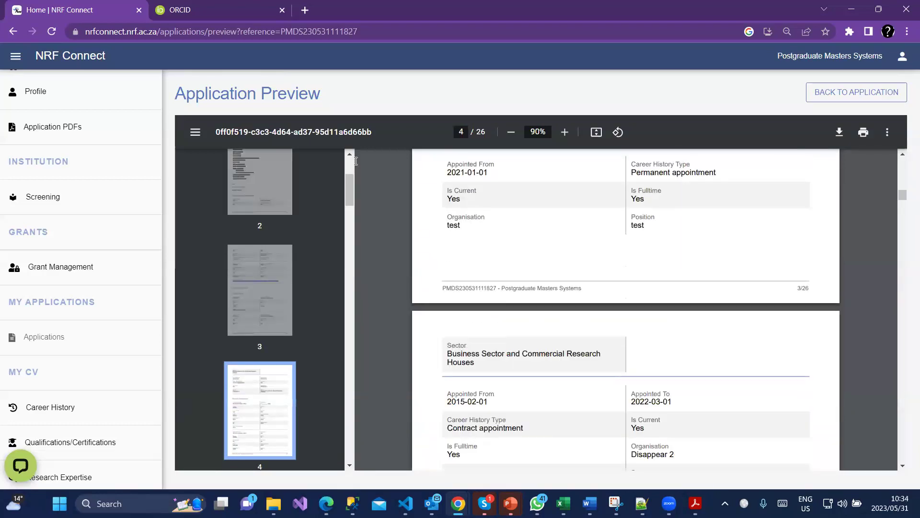
pyautogui.click(868, 94)
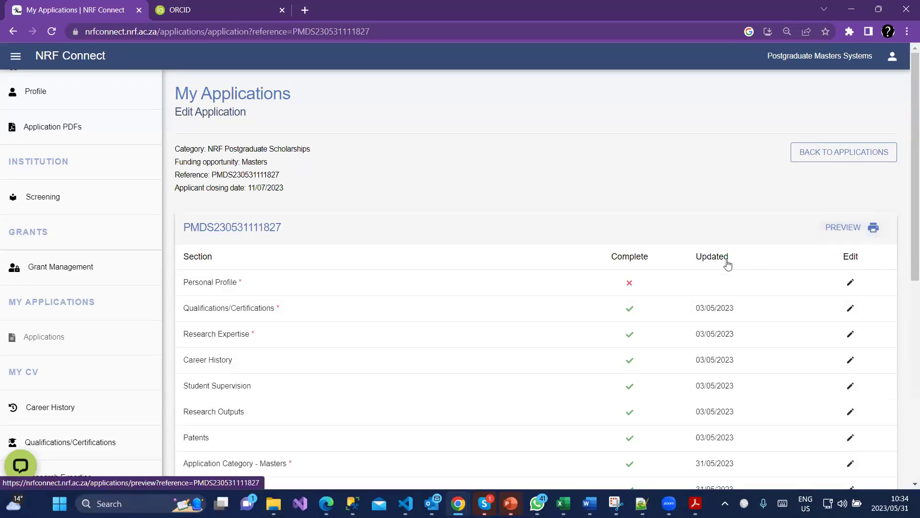
# Check each section's Complete and Updated status, then open Application Category - Masters for editing.
pyautogui.scroll(-8, 704, 350)
pyautogui.scroll(-1, 712, 389)
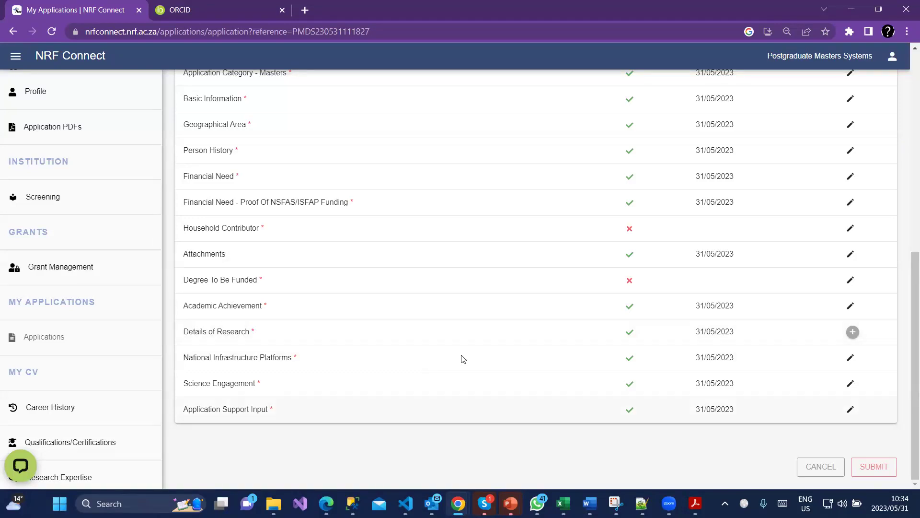
pyautogui.scroll(4, 343, 364)
pyautogui.scroll(2, 343, 368)
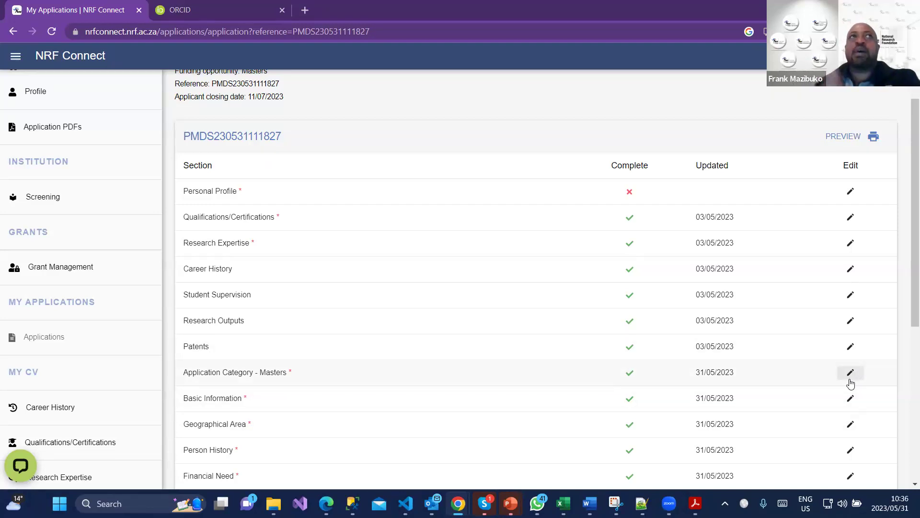
pyautogui.scroll(-1, 848, 386)
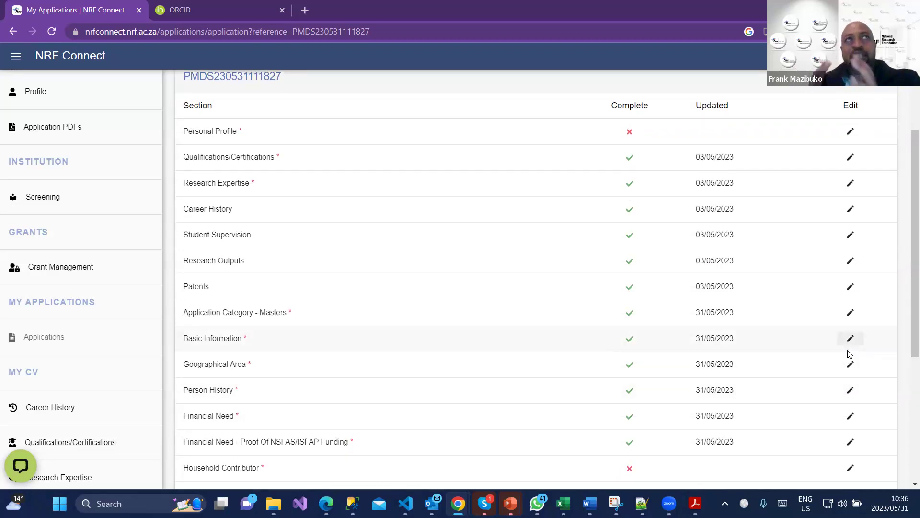
pyautogui.click(844, 317)
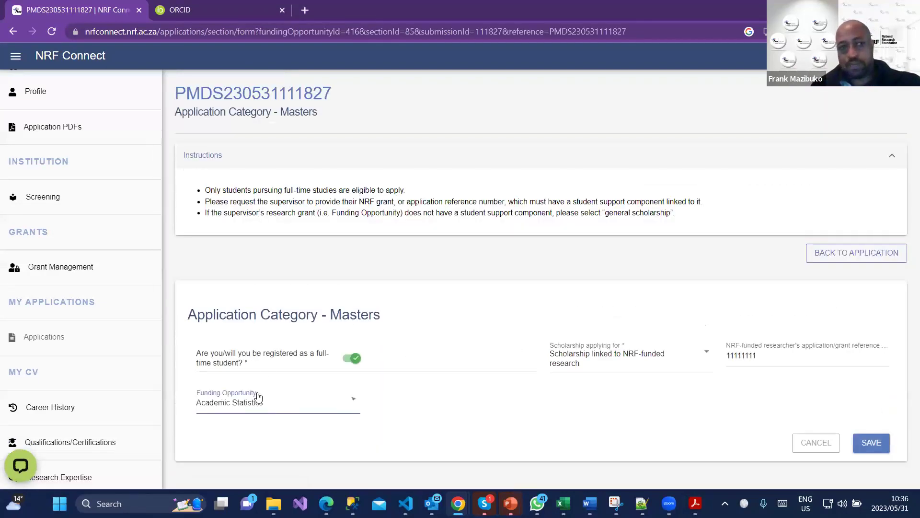
# Browse the Funding Opportunity options, including the CoE entries.
pyautogui.click(257, 404)
pyautogui.scroll(-15, 300, 333)
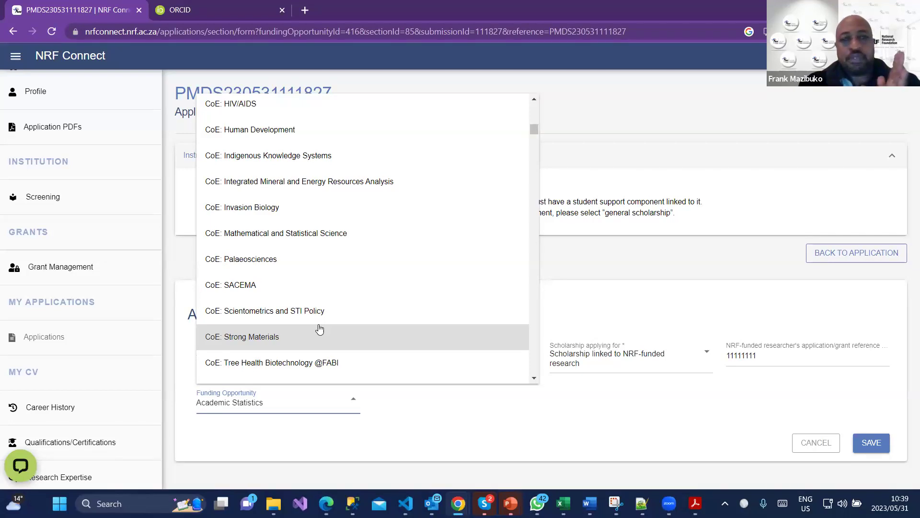
# Close the Funding Opportunity list, keeping Academic Statistics, and return to the section overview.
pyautogui.press('Up')
pyautogui.press('Up')
pyautogui.press('Up')
pyautogui.press('Up')
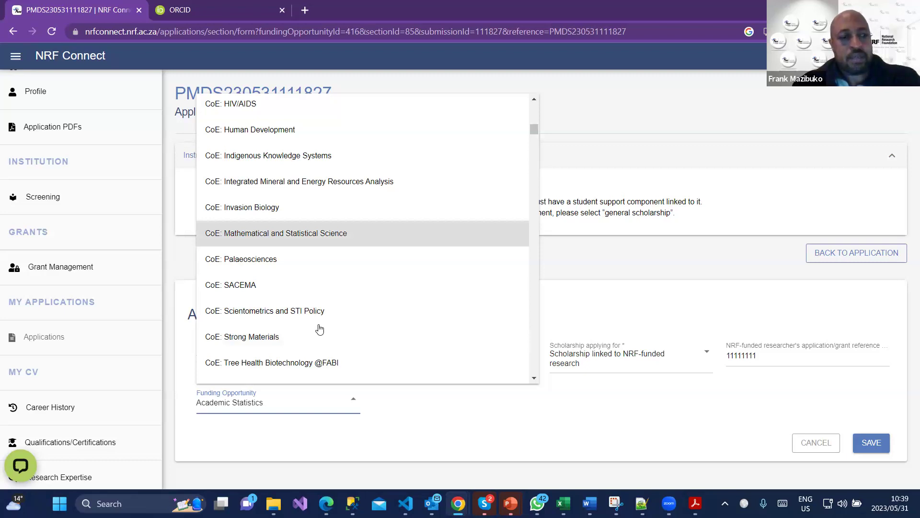
pyautogui.press('Escape')
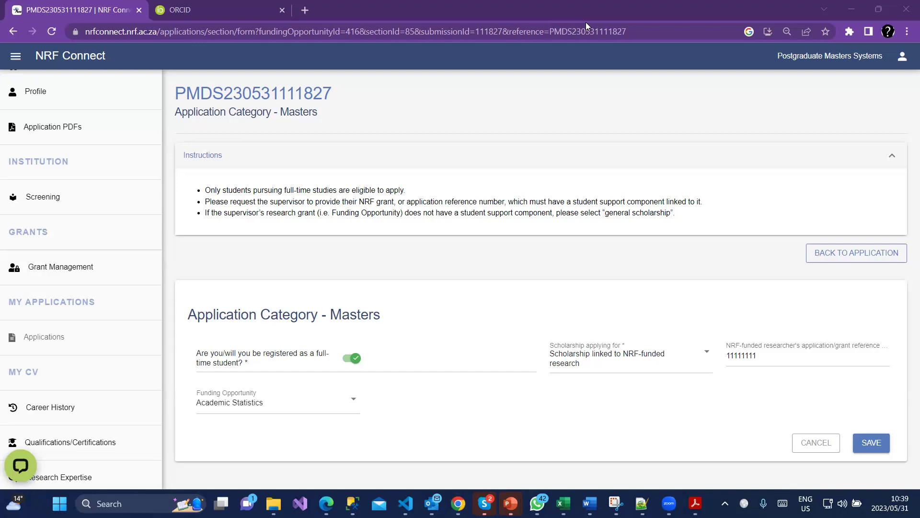
pyautogui.click(890, 261)
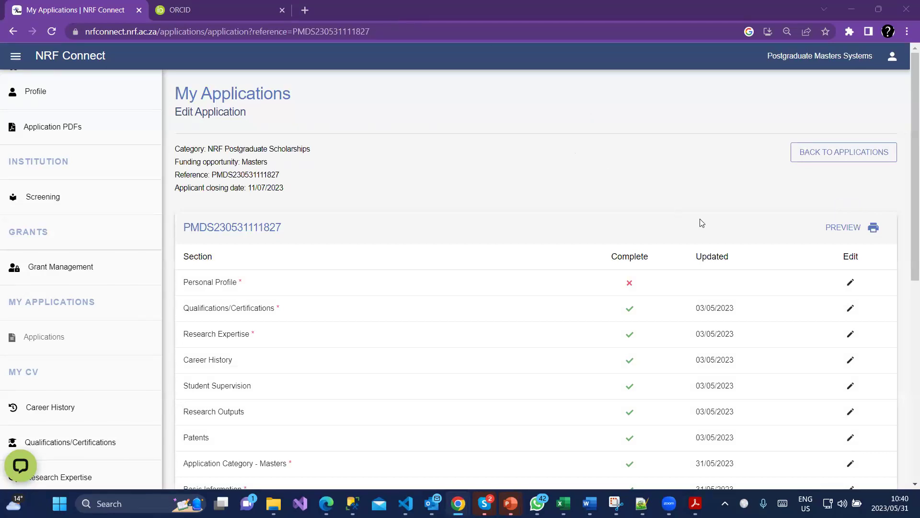
# Scroll down the Masters section table and reopen the Application Category - Masters section.
pyautogui.scroll(-2, 709, 238)
pyautogui.scroll(-2, 710, 239)
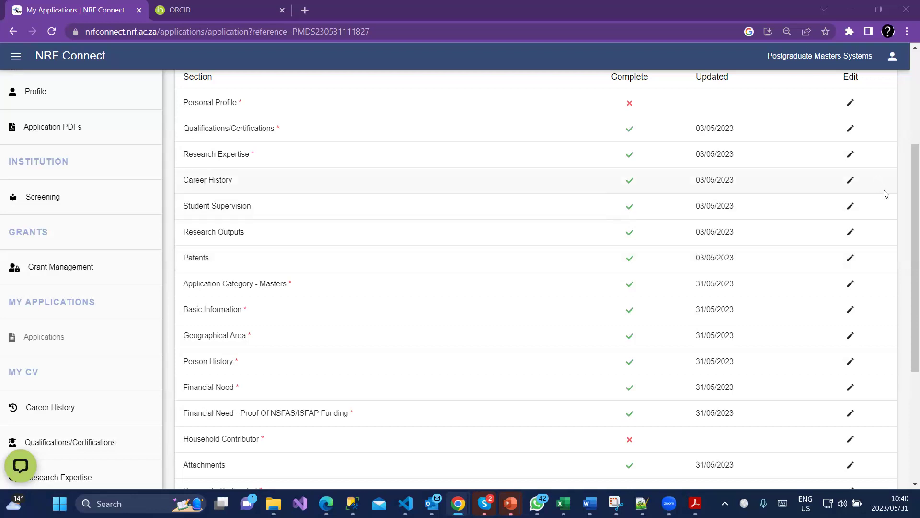
pyautogui.click(849, 285)
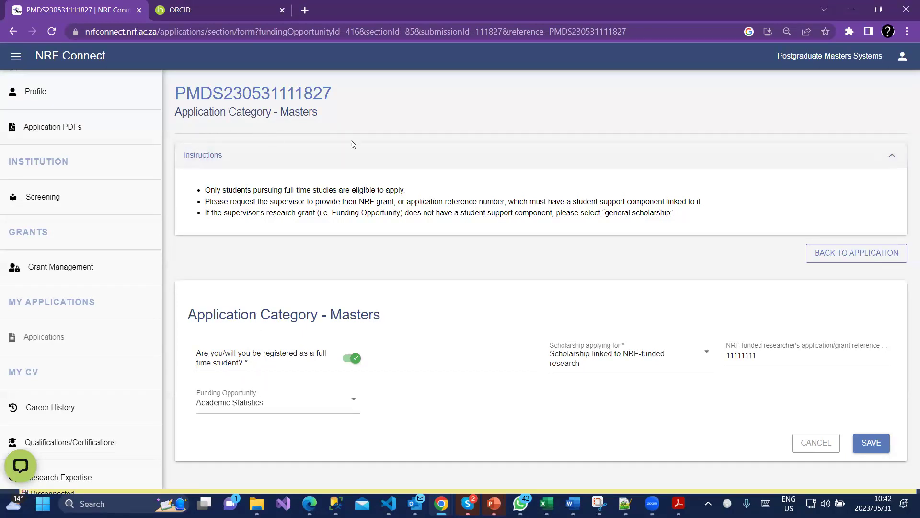
# Switch the Masters scholarship type to General NRF Scholarship.
pyautogui.click(598, 363)
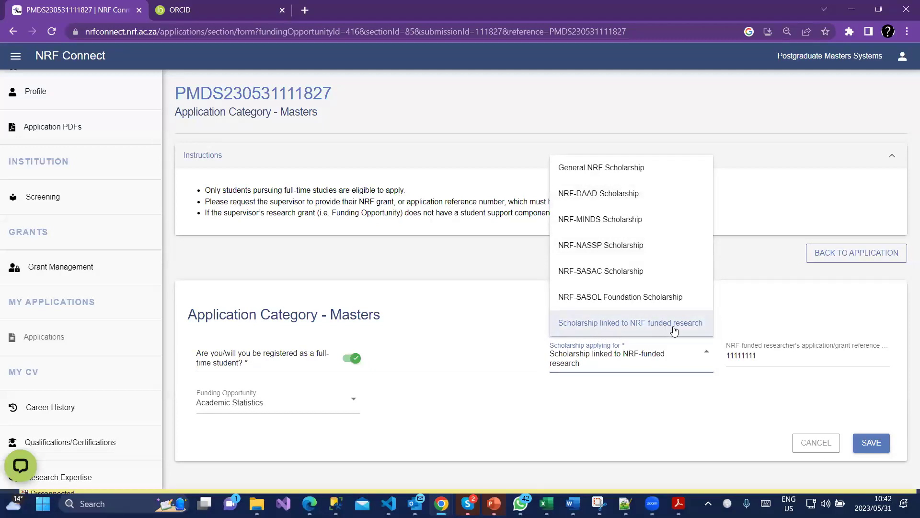
pyautogui.click(594, 174)
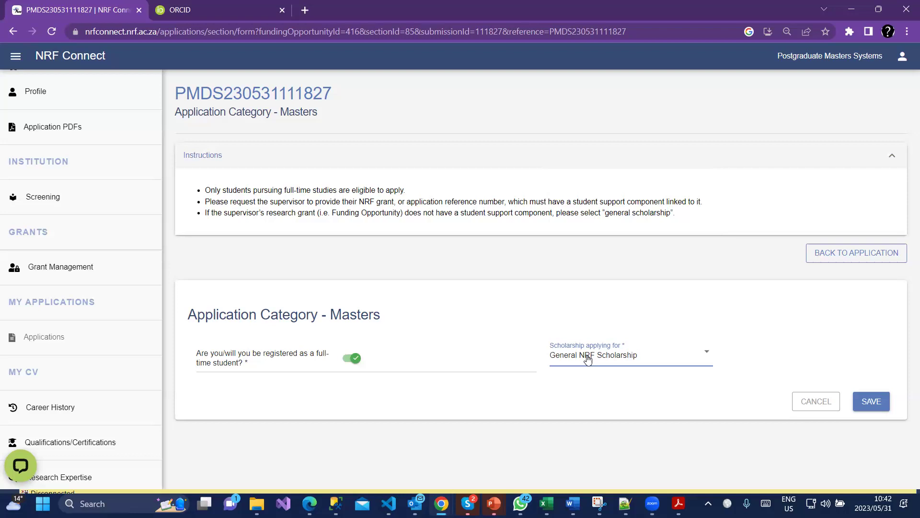
# Change the scholarship back to Scholarship linked to NRF-funded research and select the researcher reference field.
pyautogui.click(588, 355)
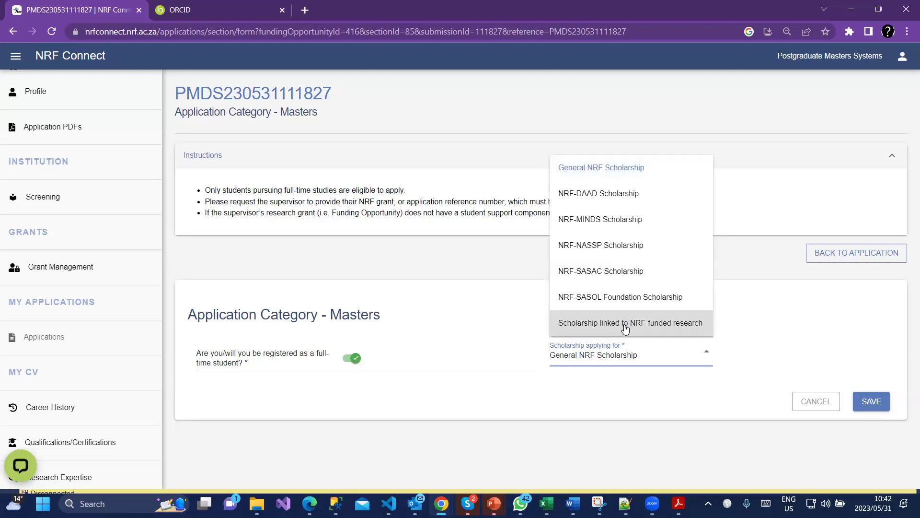
pyautogui.click(625, 328)
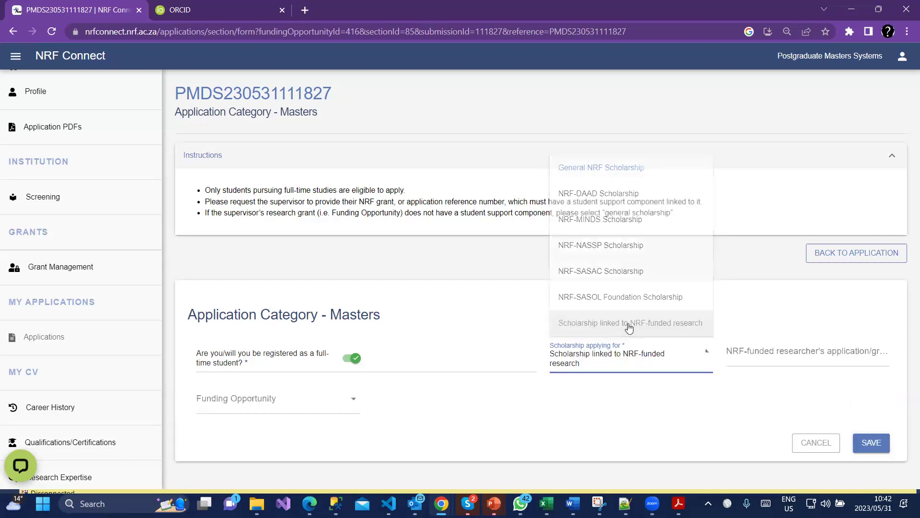
pyautogui.click(754, 356)
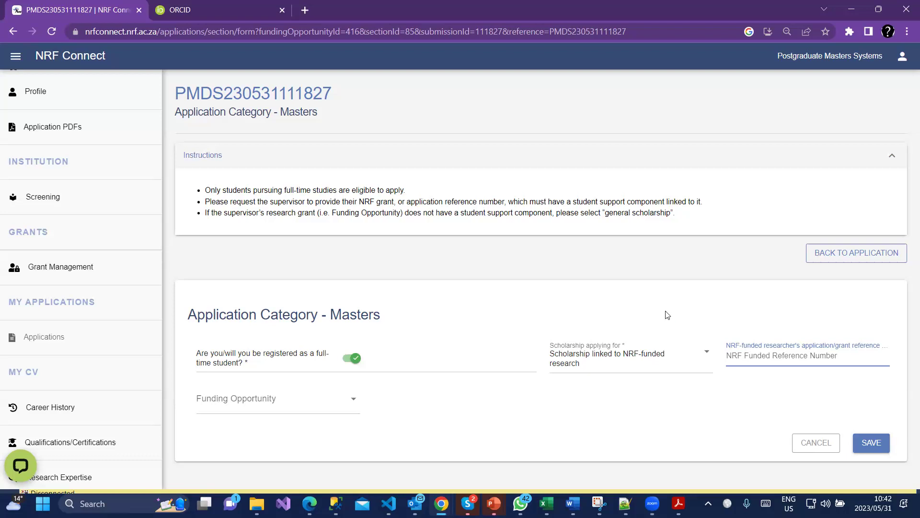
# Leave the NRF-funded researcher's grant reference blank so it is flagged required, and list funding opportunities.
pyautogui.doubleClick(255, 93)
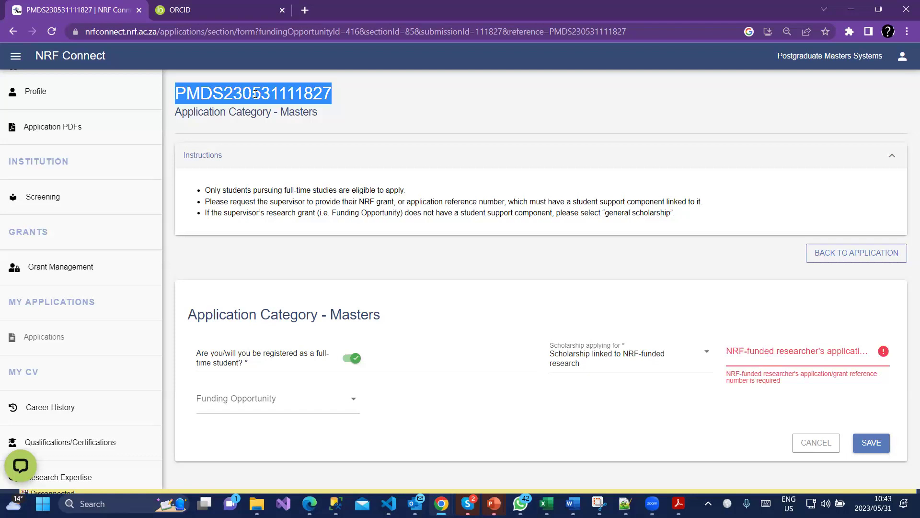
pyautogui.click(802, 358)
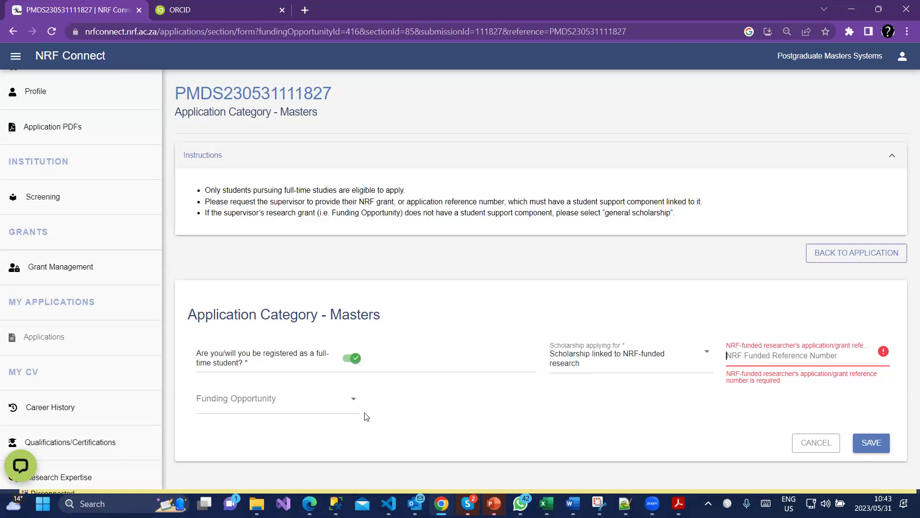
pyautogui.click(271, 405)
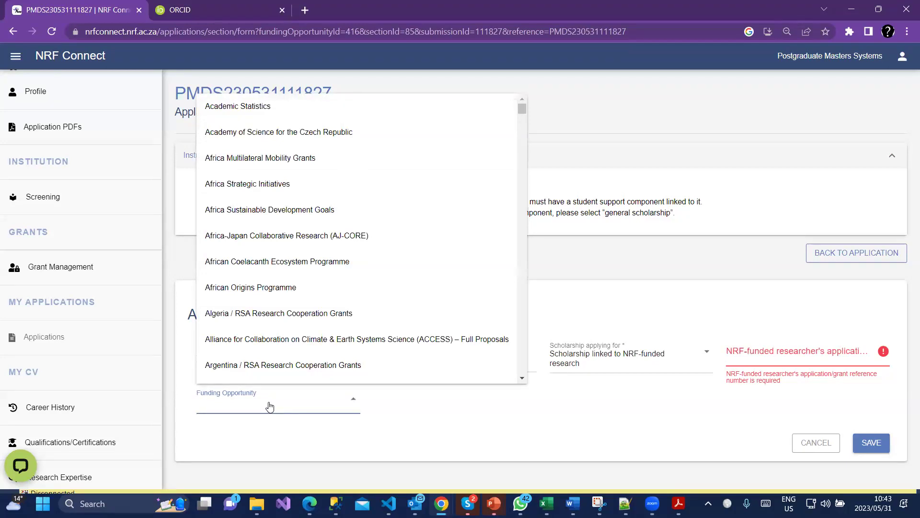
# Browse funding opportunities from S up to Belmont Forum and Black Academics, closing without choosing.
pyautogui.press('s')
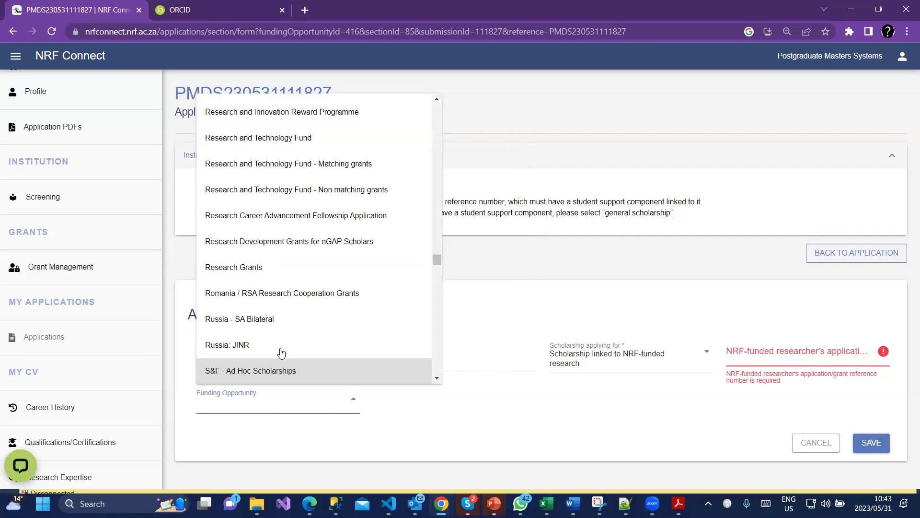
pyautogui.scroll(10, 267, 377)
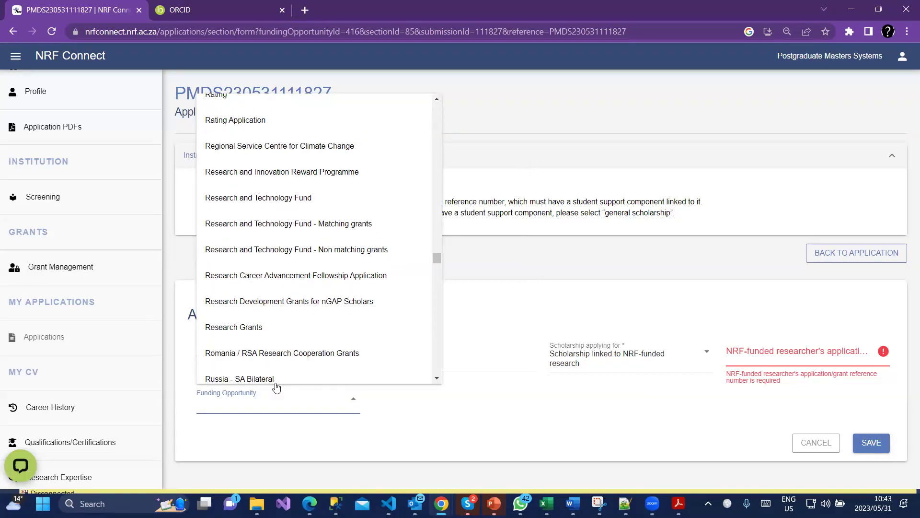
pyautogui.scroll(12, 284, 382)
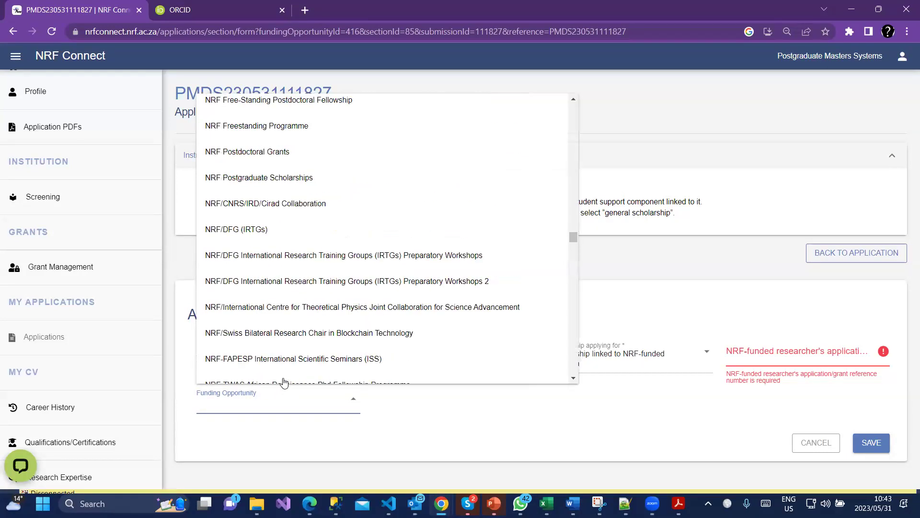
pyautogui.scroll(12, 284, 382)
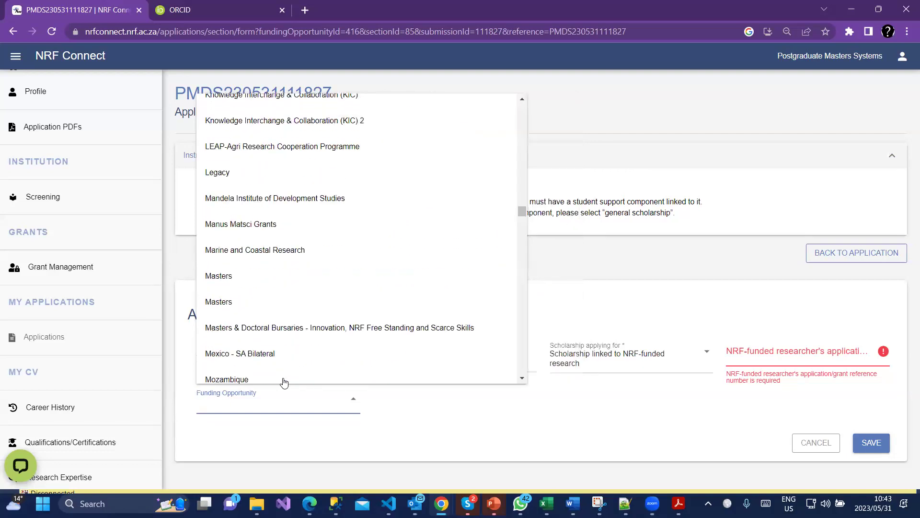
pyautogui.scroll(12, 284, 382)
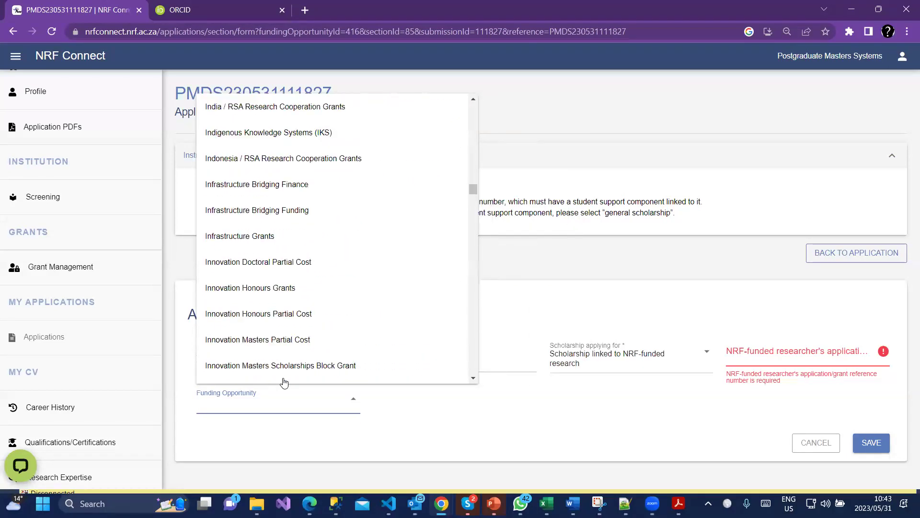
pyautogui.scroll(12, 284, 382)
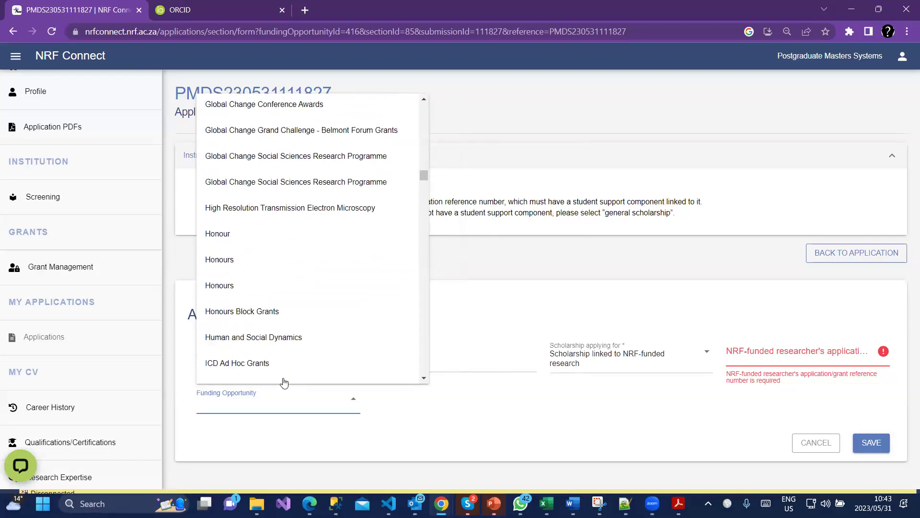
pyautogui.scroll(12, 285, 382)
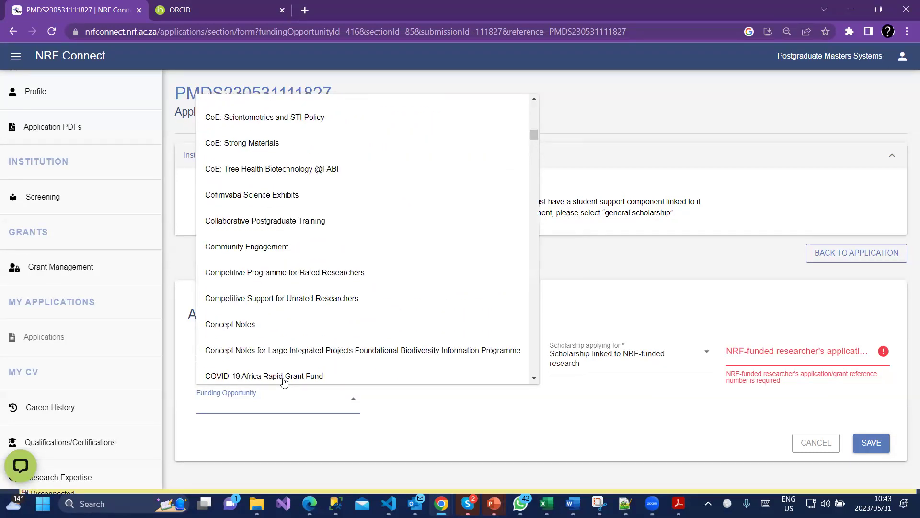
pyautogui.scroll(-3, 305, 346)
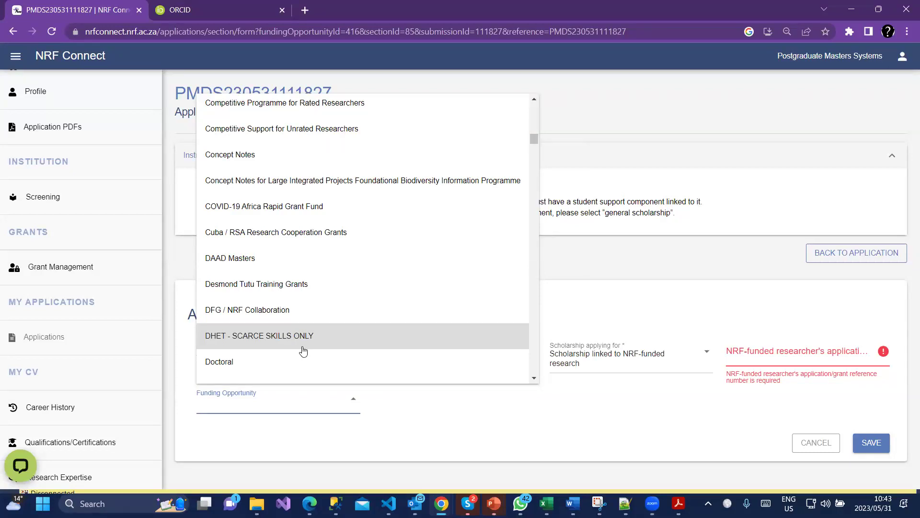
pyautogui.scroll(5, 304, 354)
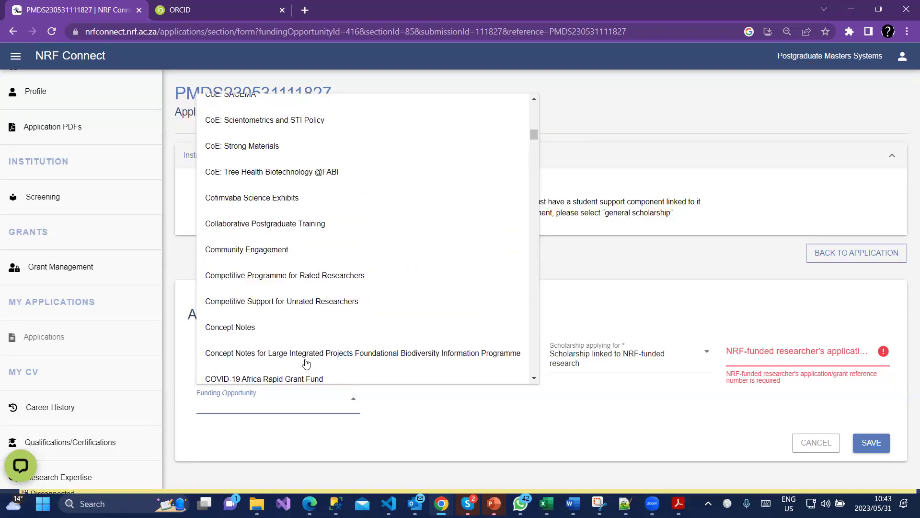
pyautogui.scroll(8, 306, 364)
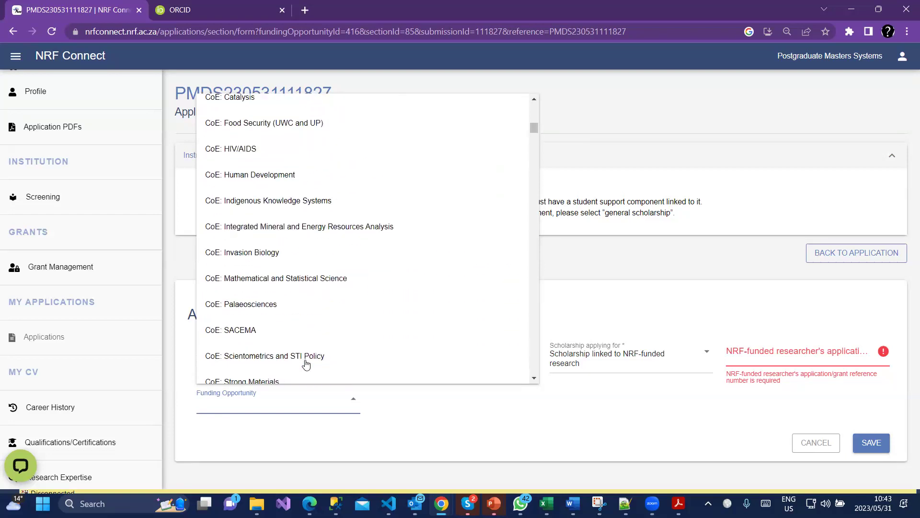
pyautogui.scroll(2, 306, 365)
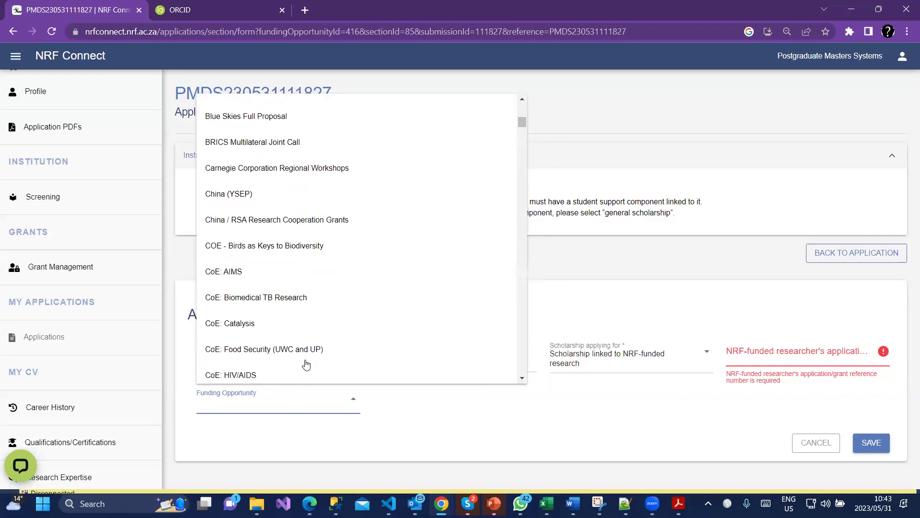
pyautogui.scroll(3, 306, 364)
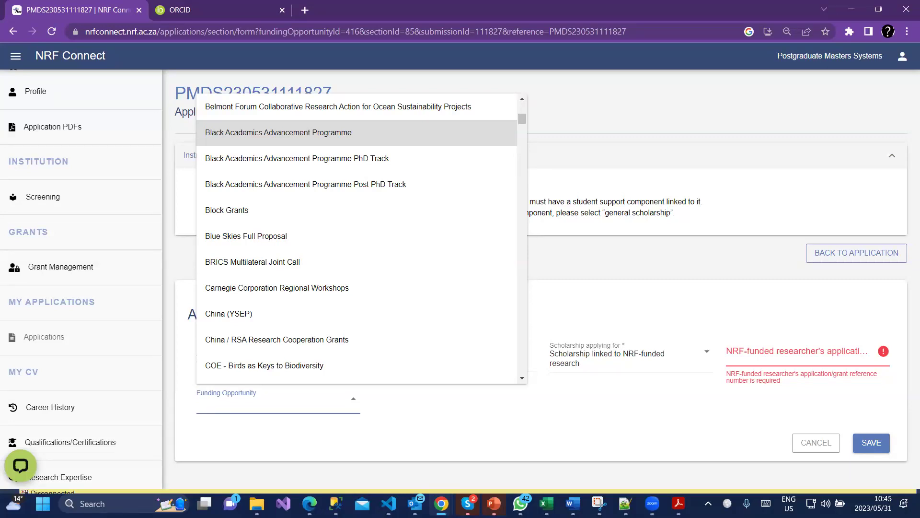
pyautogui.click(606, 122)
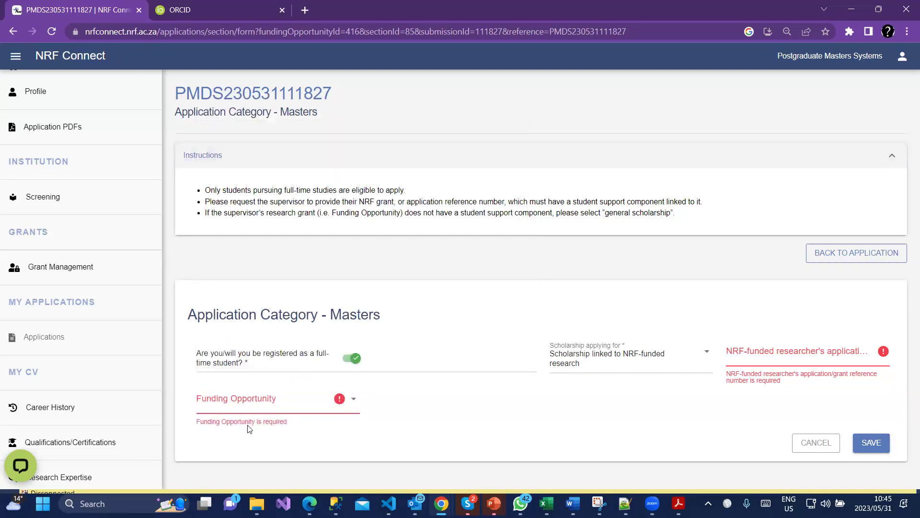
# Reopen the Funding Opportunity list, starting at Academic Statistics.
pyautogui.click(257, 406)
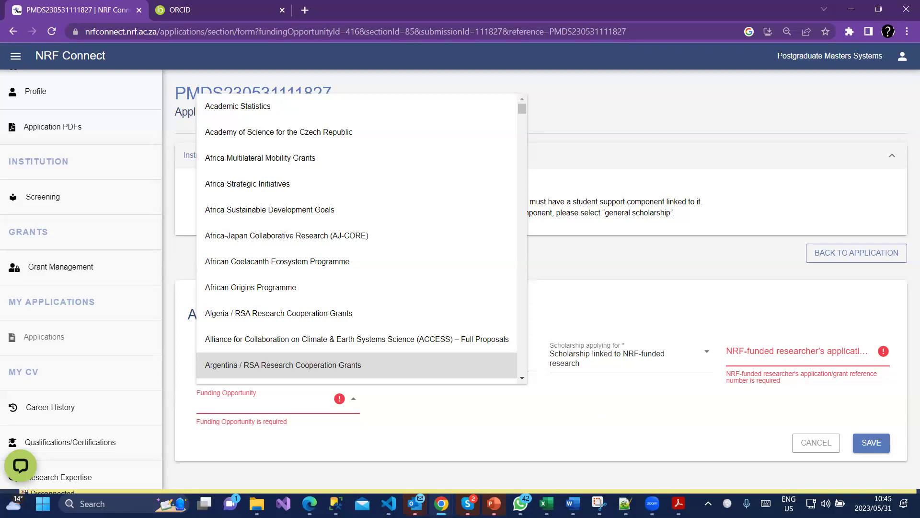
# Close the Funding Opportunity list with Escape, leaving no funding opportunity selected.
pyautogui.press('Escape')
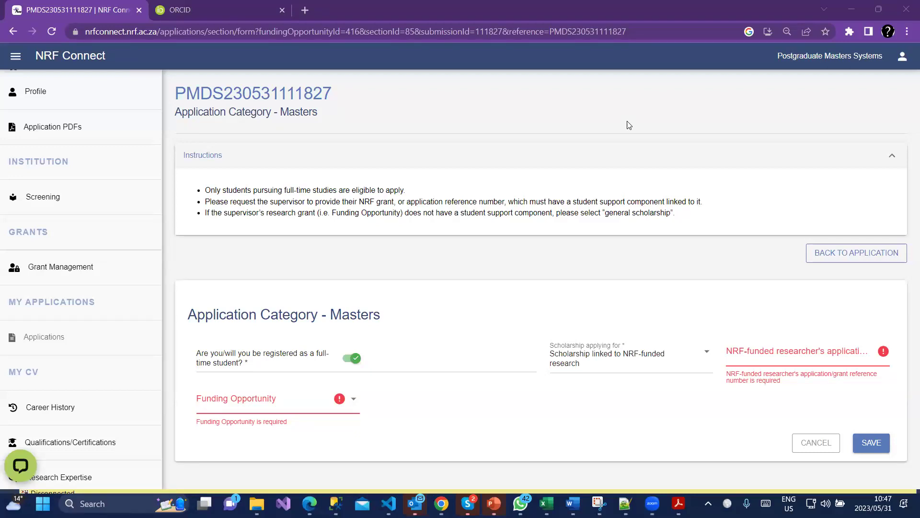
# Scroll the left sidebar down to the My Applications section.
pyautogui.moveTo(163, 7)
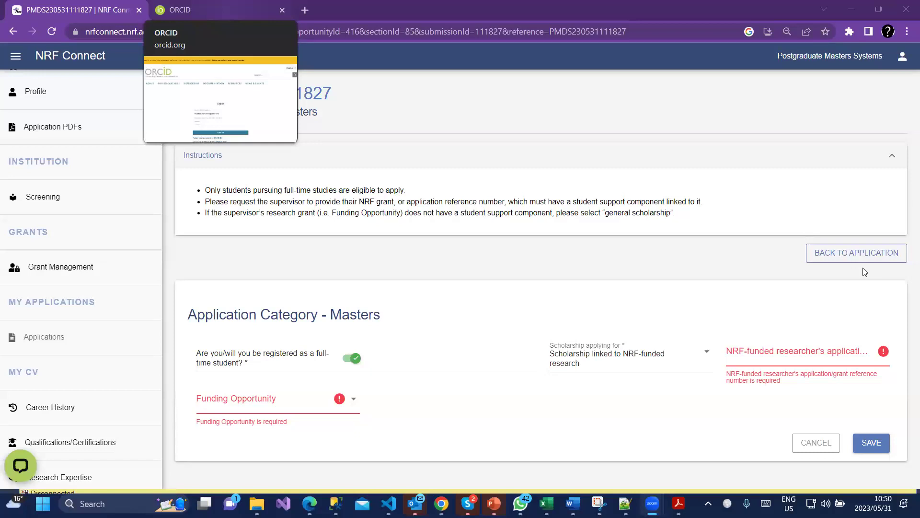
pyautogui.scroll(3, 58, 371)
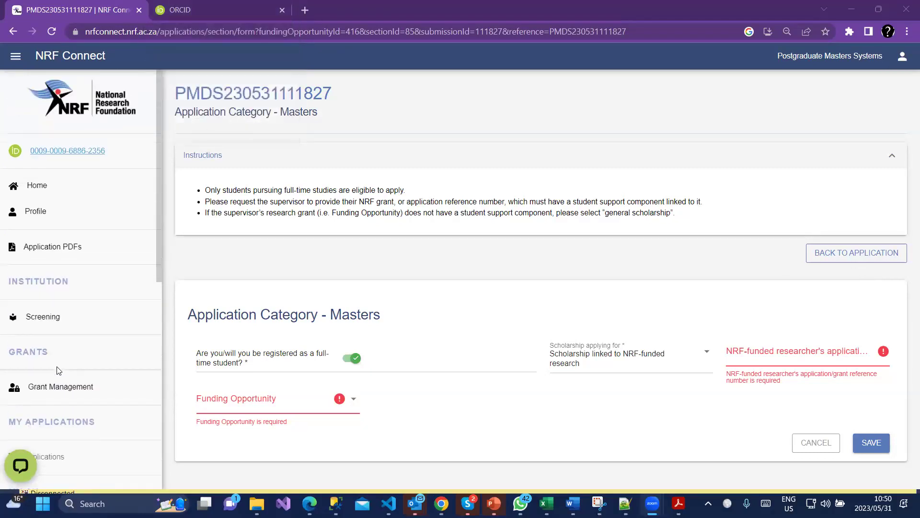
pyautogui.scroll(-1, 86, 357)
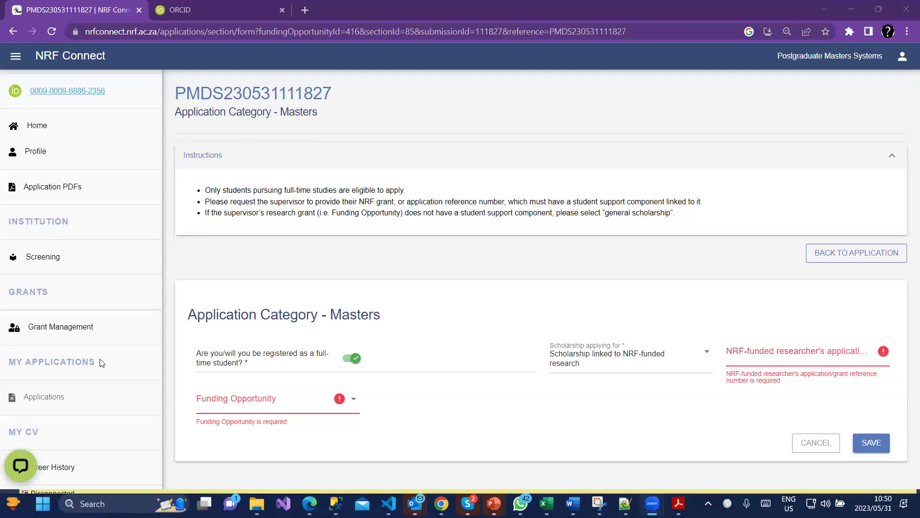
pyautogui.scroll(-3, 105, 362)
# Create a new Extension Support for Masters and Doctoral Scholarships application under NRF Postgraduate Scholarships.
pyautogui.click(64, 218)
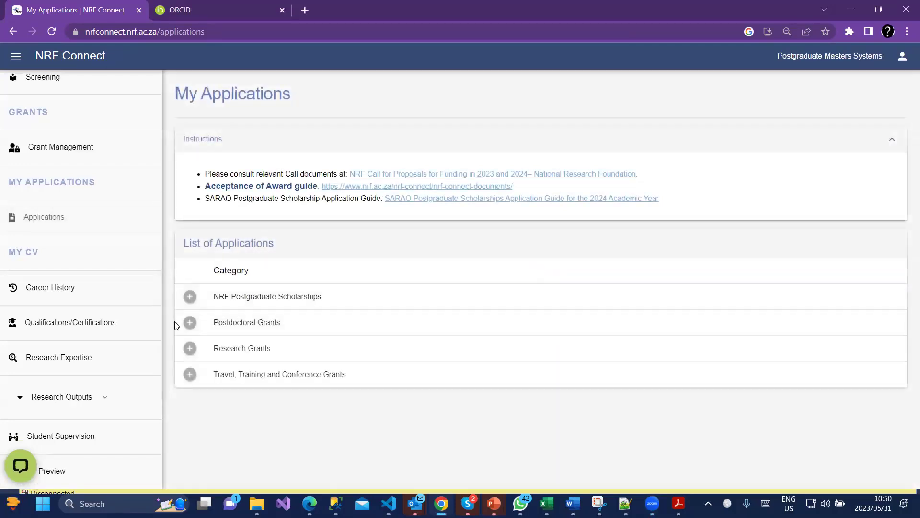
pyautogui.click(190, 297)
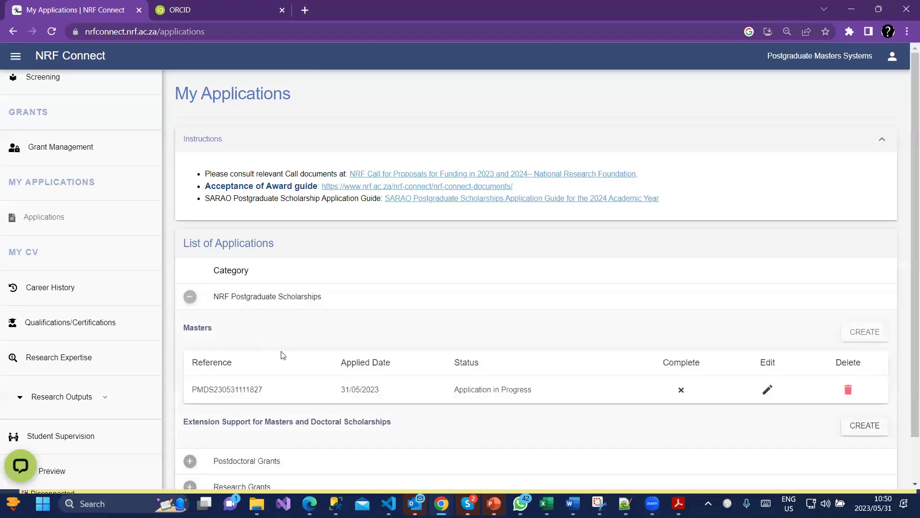
pyautogui.scroll(-1, 288, 354)
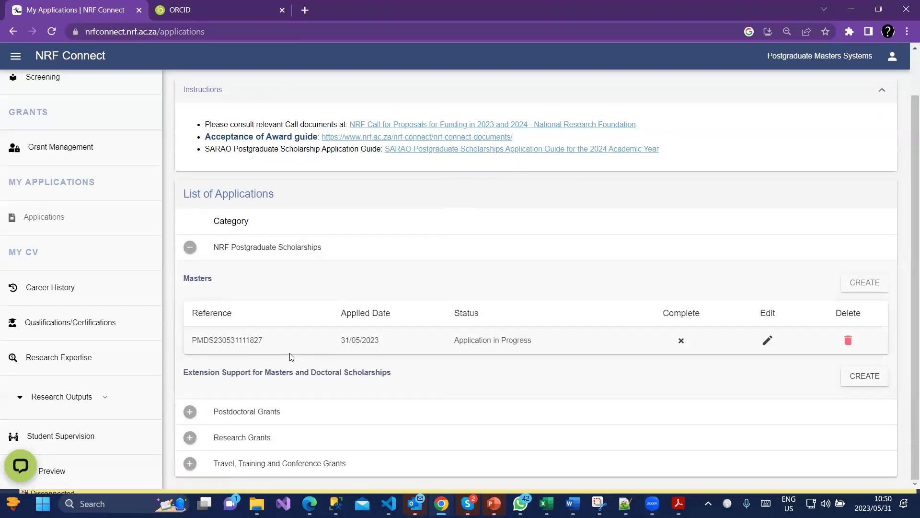
pyautogui.tripleClick(225, 371)
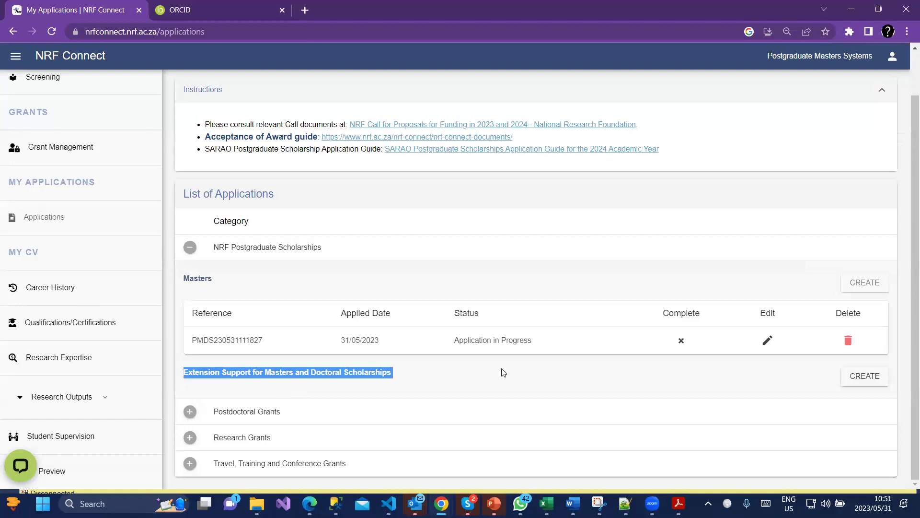
pyautogui.click(861, 376)
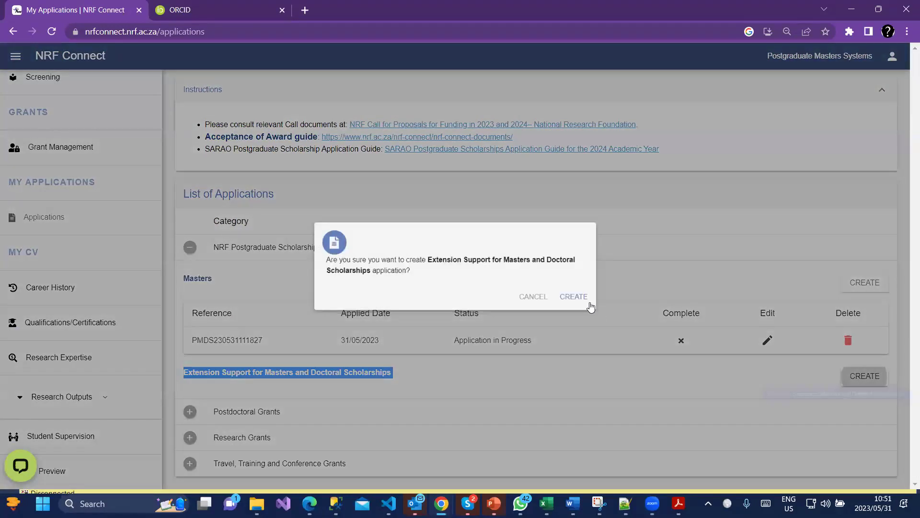
pyautogui.click(585, 298)
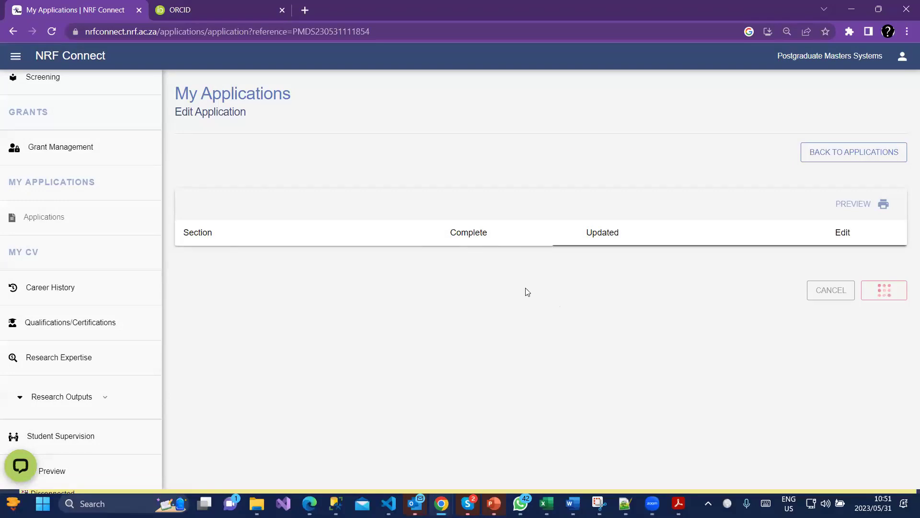
pyautogui.scroll(-4, 517, 288)
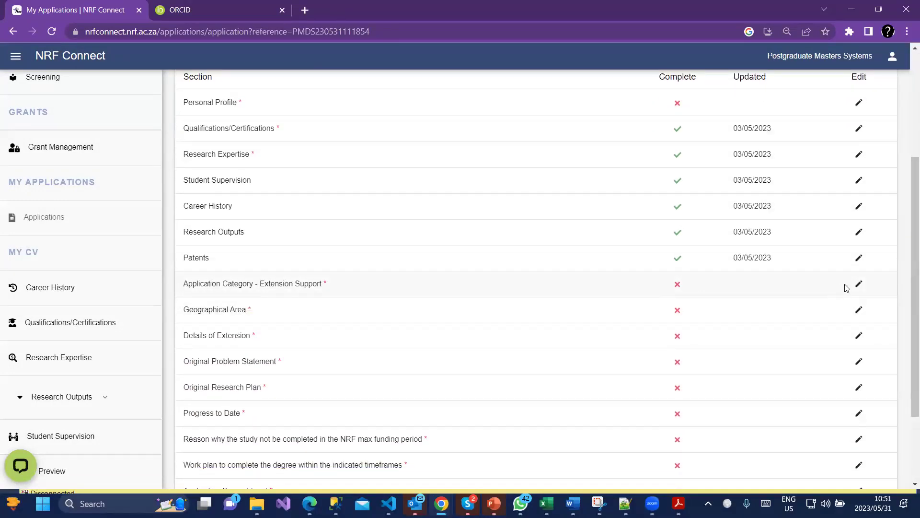
# Set the Extension Support category to full-time, Masters scholarship and a 12 months extension, then save.
pyautogui.click(858, 284)
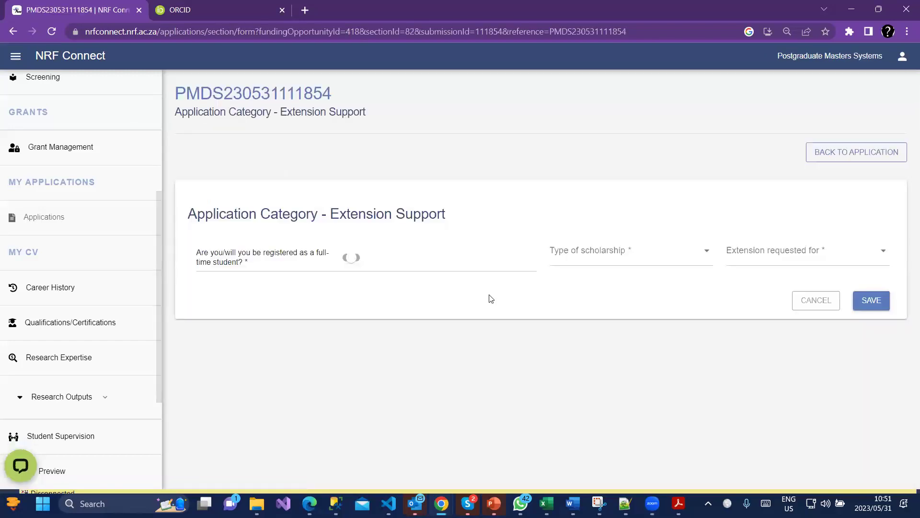
pyautogui.click(364, 257)
pyautogui.click(609, 262)
pyautogui.click(589, 300)
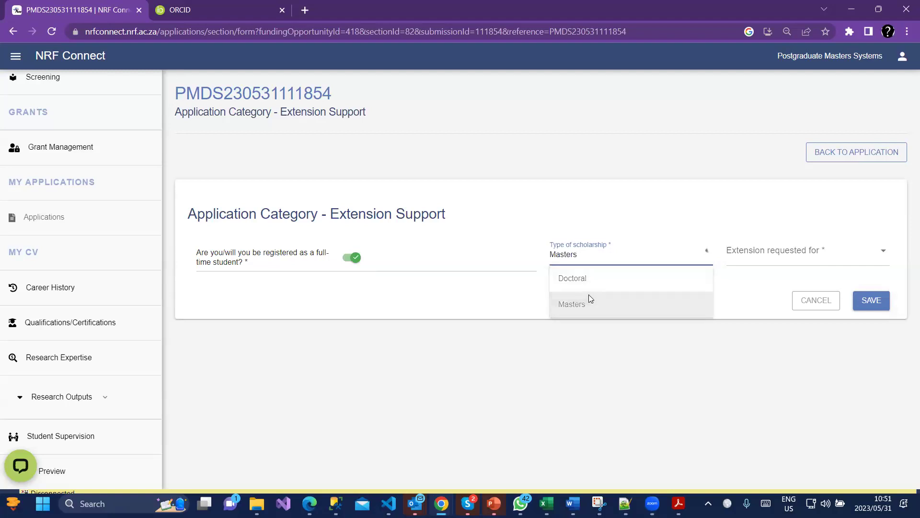
pyautogui.click(745, 258)
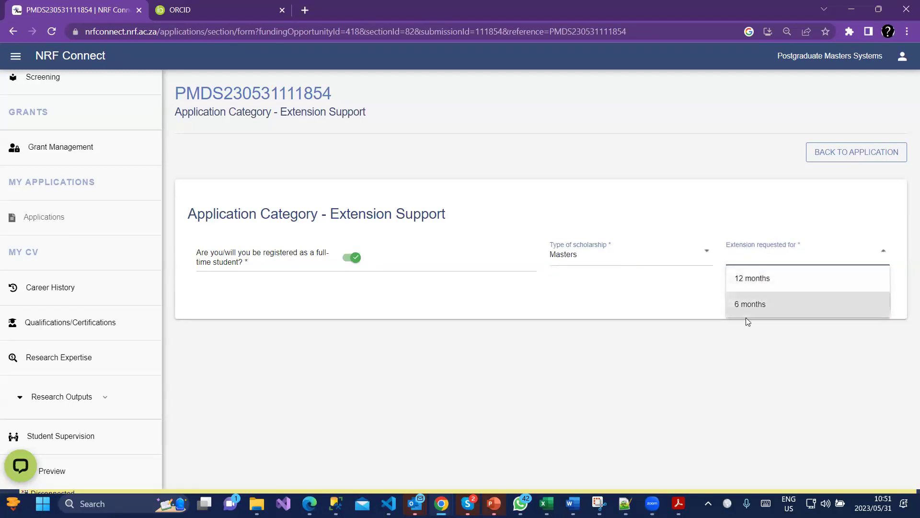
pyautogui.click(763, 283)
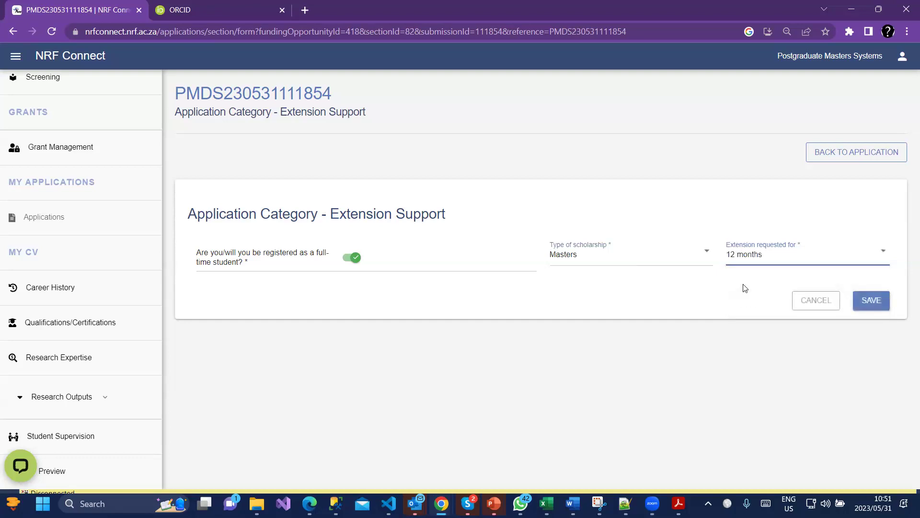
pyautogui.click(872, 302)
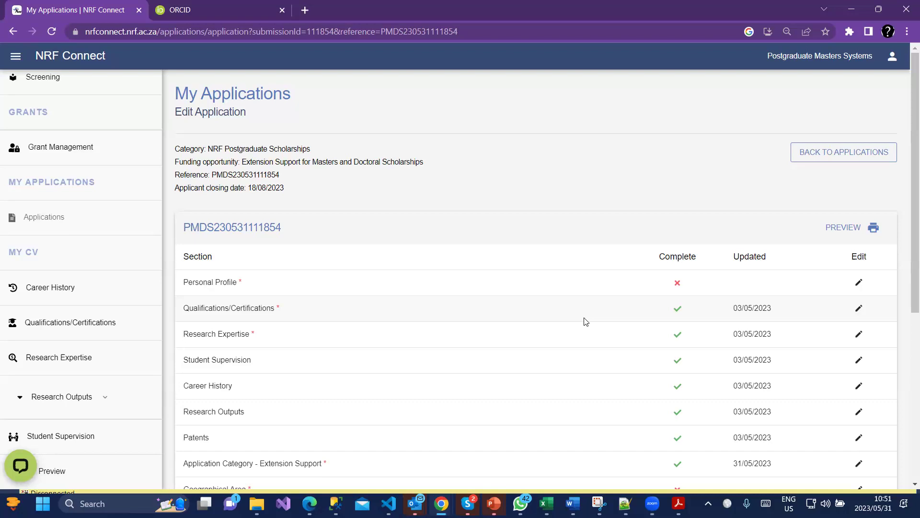
# Scroll the section table to confirm Application Category - Extension Support is complete, dated 31/05/2023.
pyautogui.scroll(-4, 776, 329)
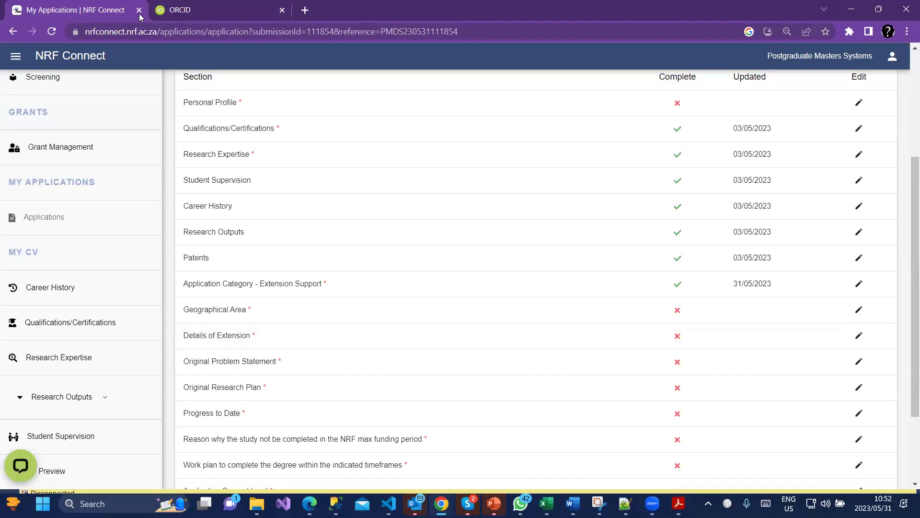
pyautogui.moveTo(213, 19)
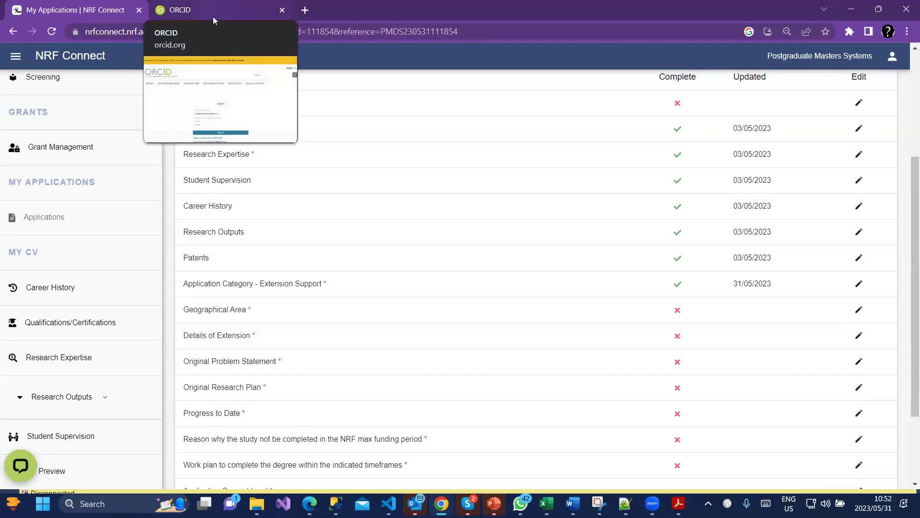
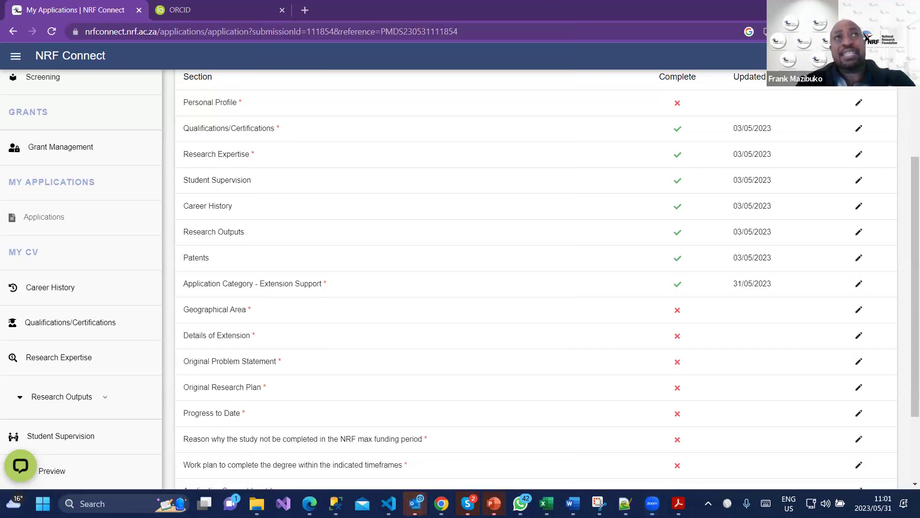
# Bring up Outlook's taskbar jump list to reach the SSMS window with the Teams meeting reminder.
pyautogui.rightClick(415, 503)
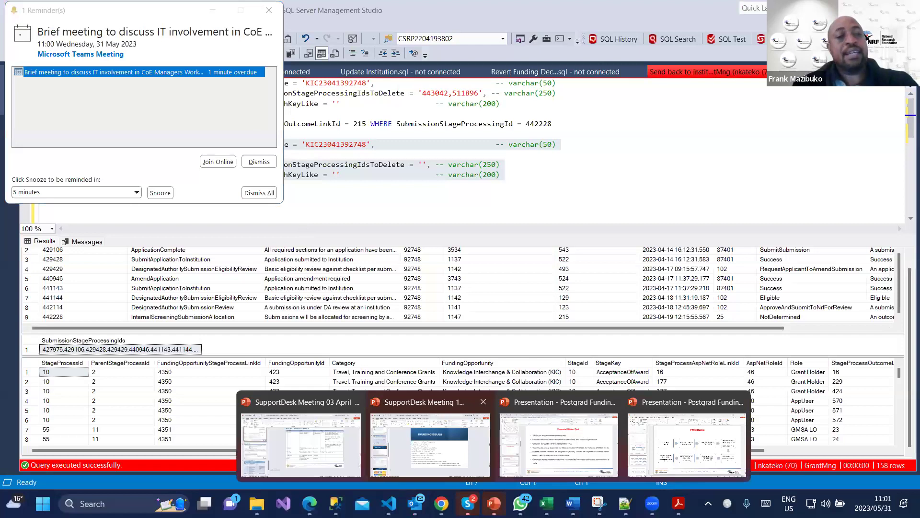
# Dismiss all Outlook meeting reminders, confirming with Yes after one cancelled attempt.
pyautogui.click(260, 192)
pyautogui.click(163, 134)
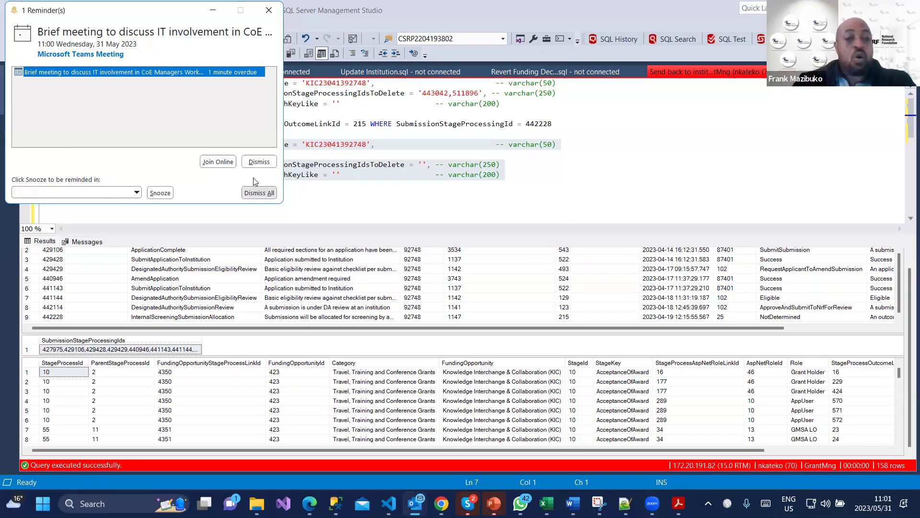
pyautogui.click(258, 193)
pyautogui.click(126, 134)
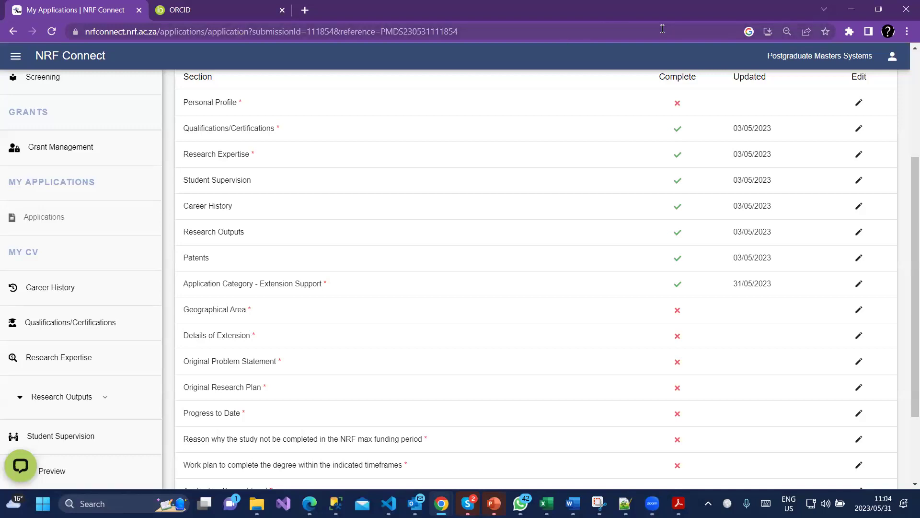
# In Applications under NRF Postgraduate Scholarships, delete the Masters scholarship draft.
pyautogui.scroll(-2, 665, 180)
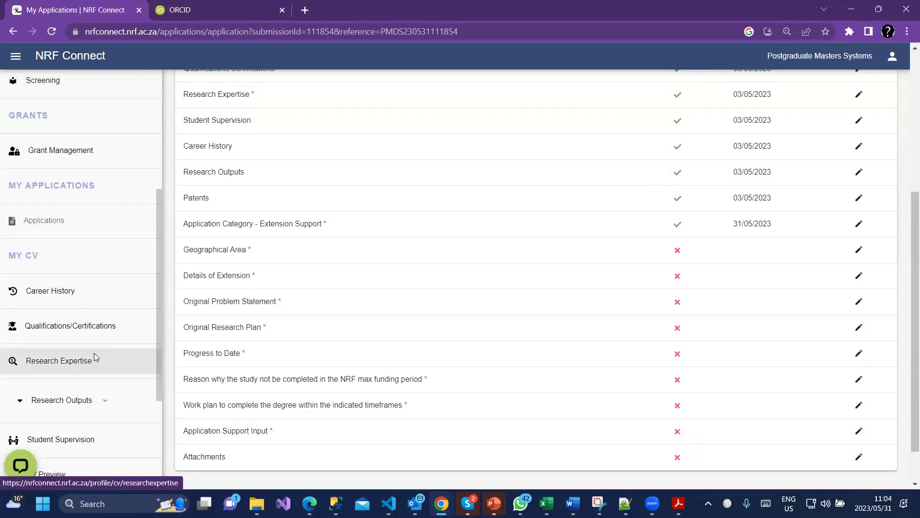
pyautogui.scroll(3, 96, 355)
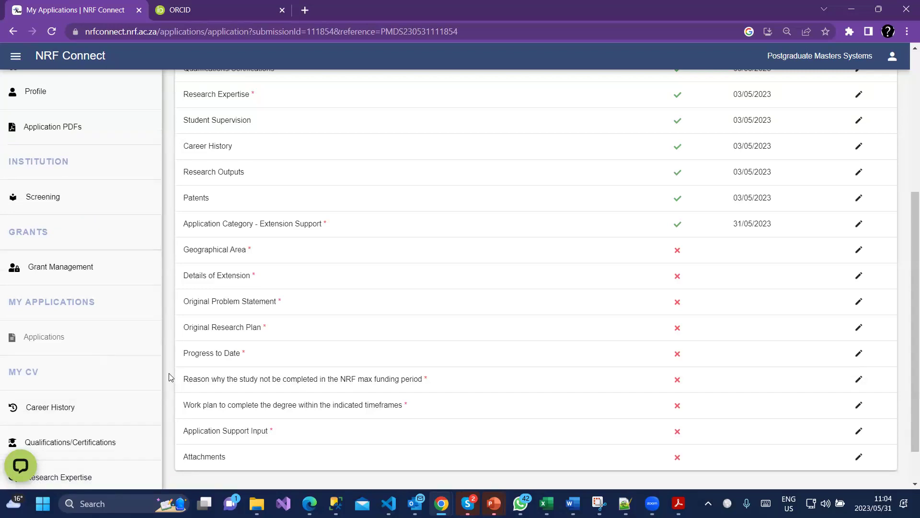
pyautogui.scroll(3, 171, 377)
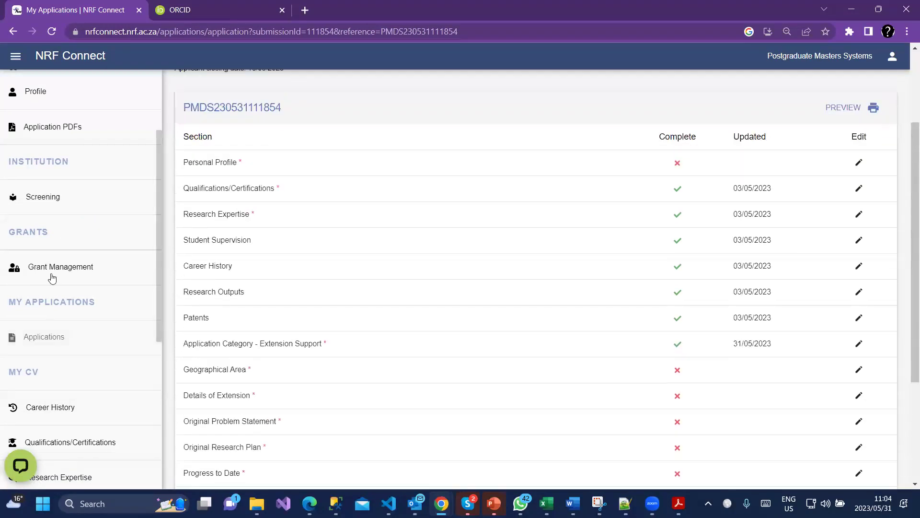
pyautogui.click(42, 343)
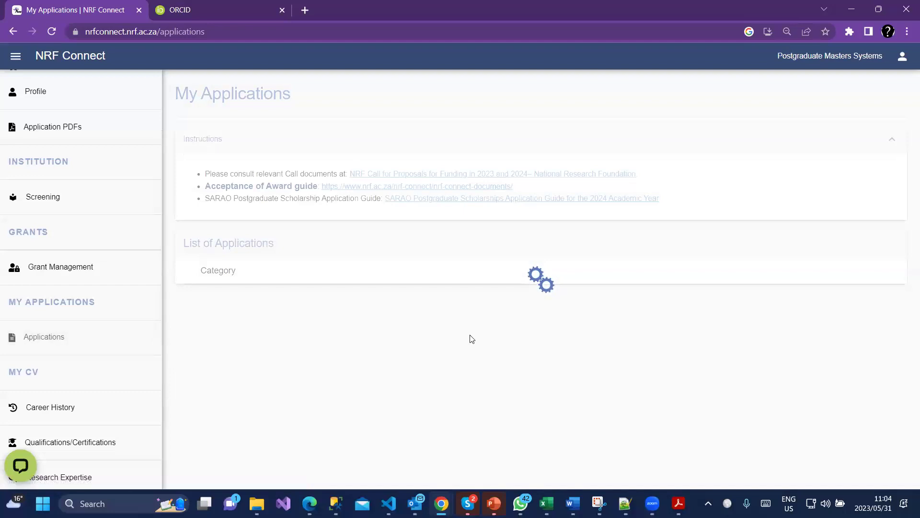
pyautogui.click(189, 297)
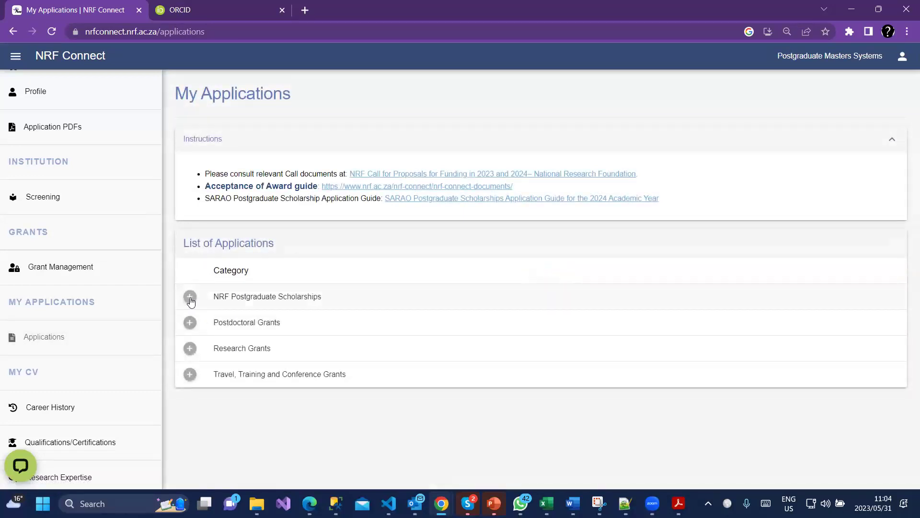
pyautogui.scroll(-2, 403, 379)
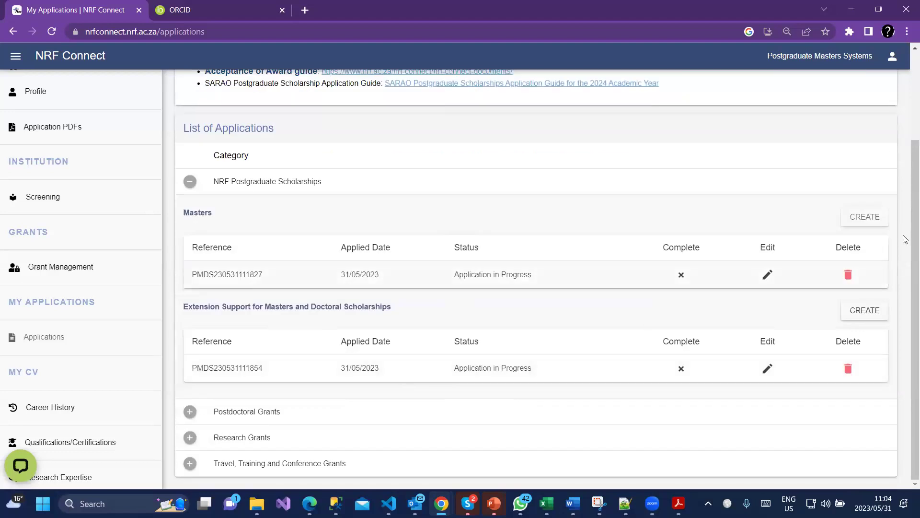
pyautogui.click(849, 274)
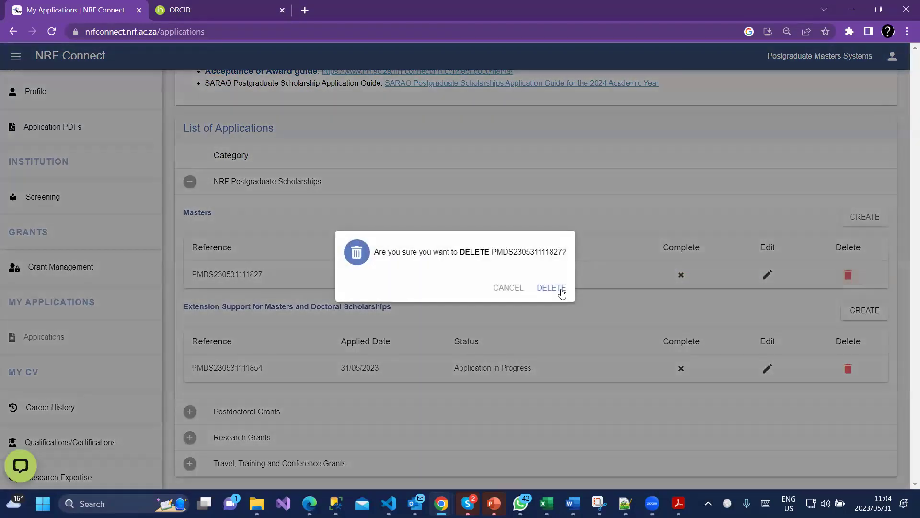
pyautogui.click(559, 289)
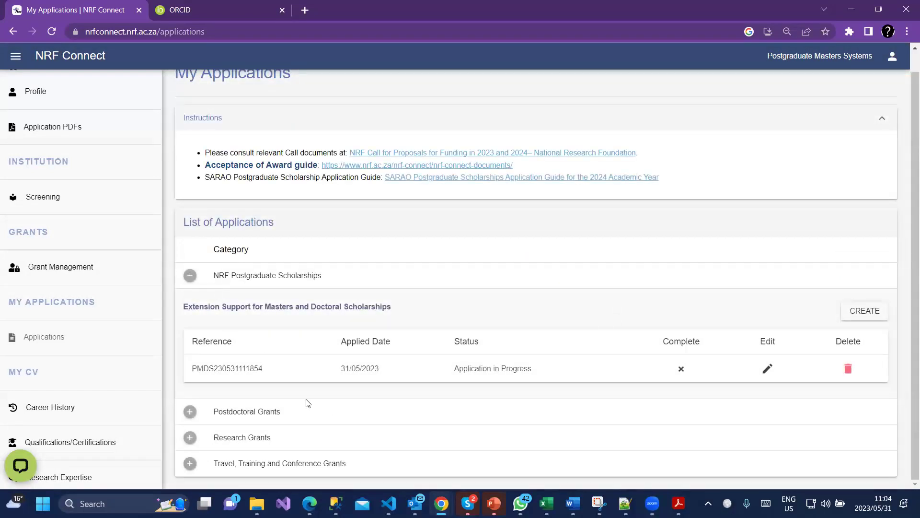
# Refresh the scholarships category and delete the Extension Support scholarship draft.
pyautogui.click(189, 275)
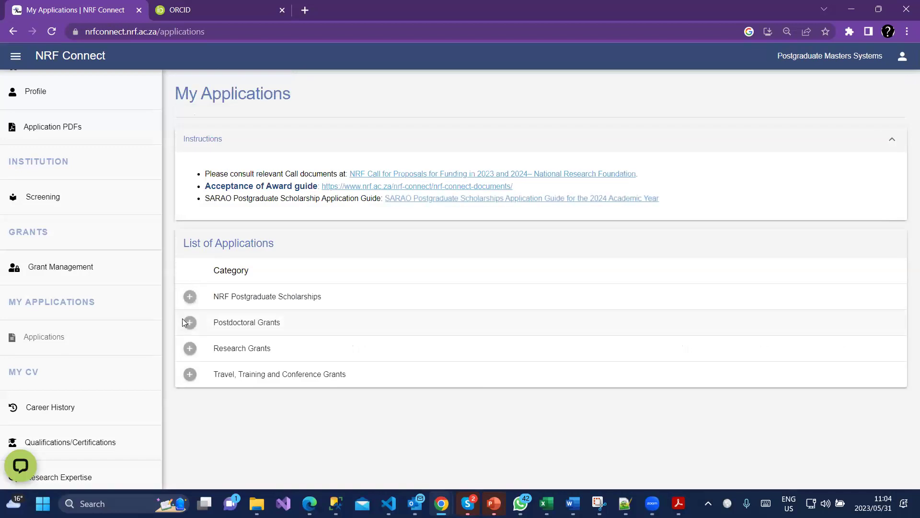
pyautogui.click(190, 297)
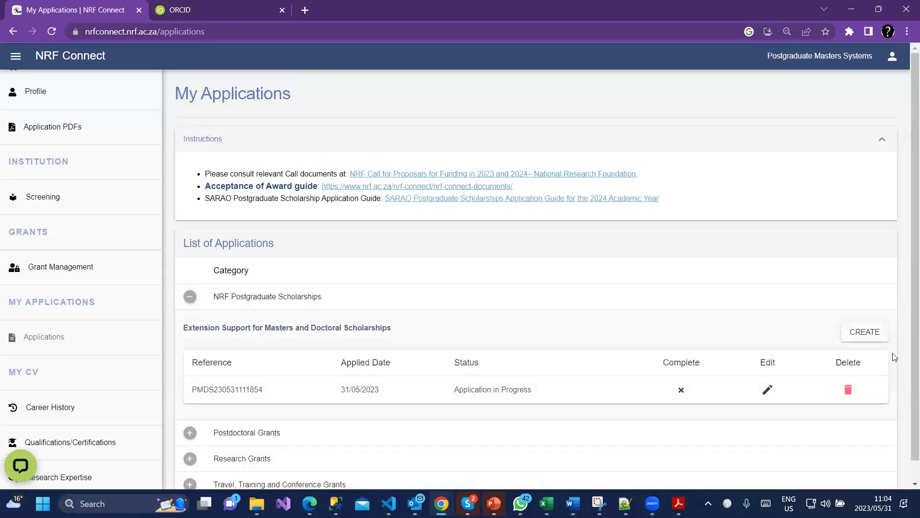
pyautogui.click(848, 389)
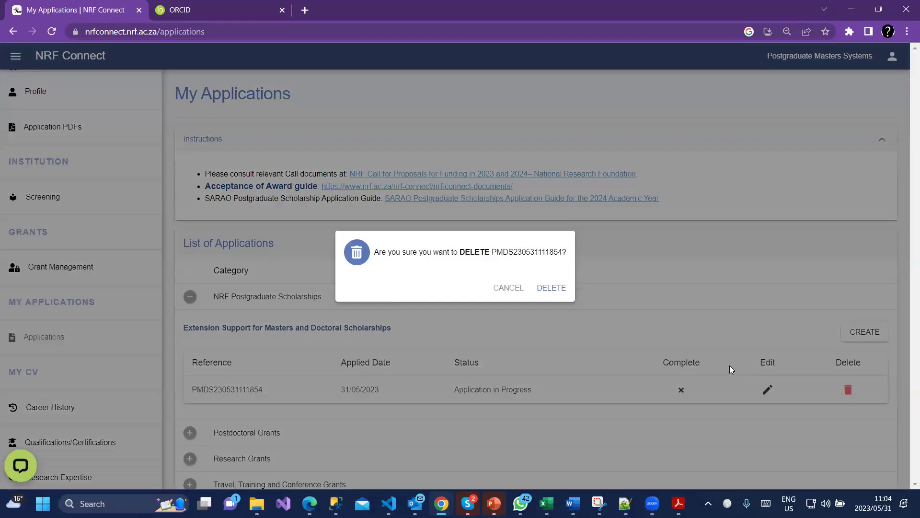
pyautogui.click(551, 288)
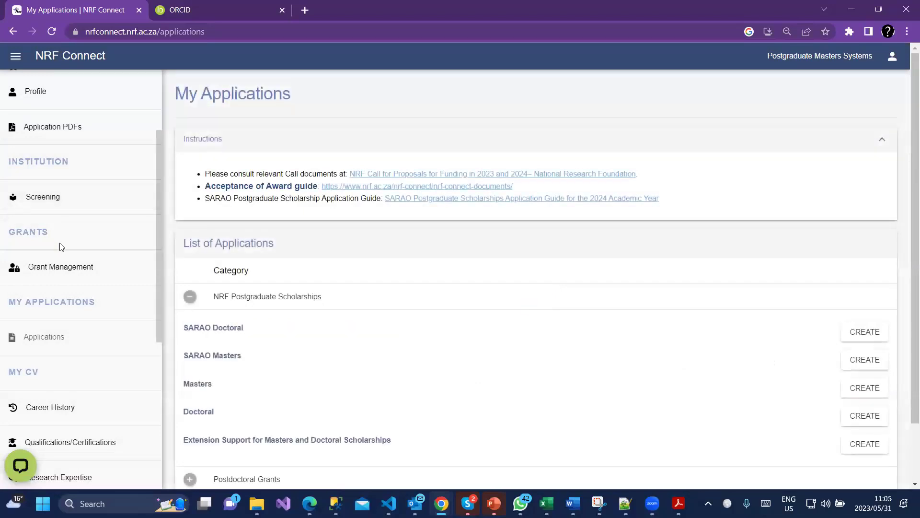
# Under Research Grants, choose CREATE for SA / France (PROTEA) Call for Joint Proposals.
pyautogui.click(190, 296)
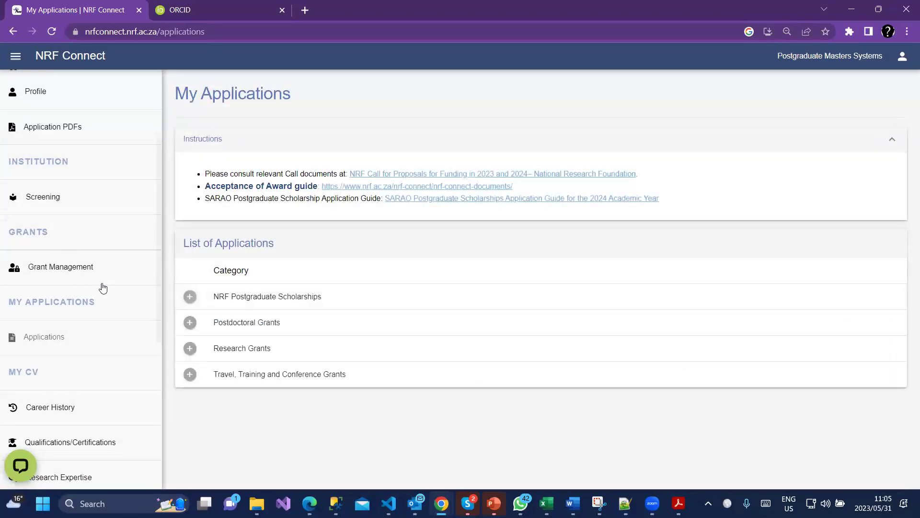
pyautogui.click(190, 348)
pyautogui.scroll(-1, 272, 369)
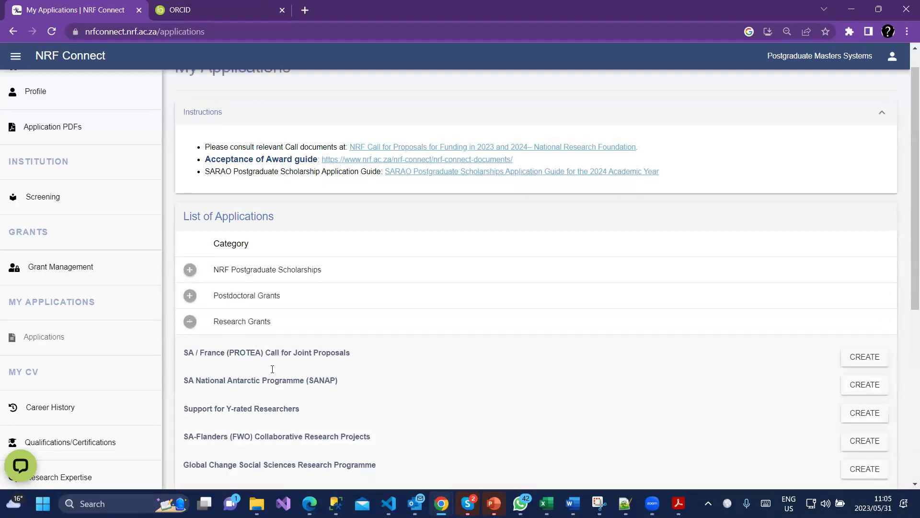
pyautogui.scroll(-2, 272, 369)
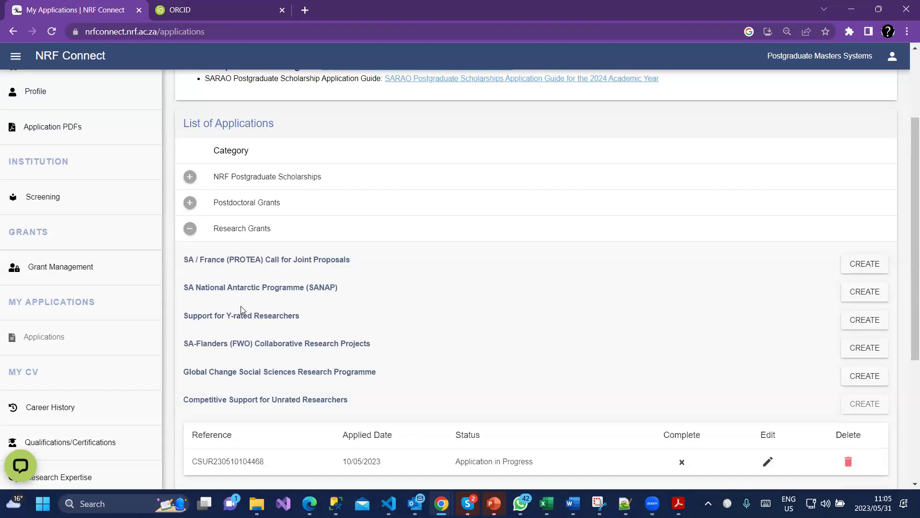
pyautogui.scroll(-3, 309, 318)
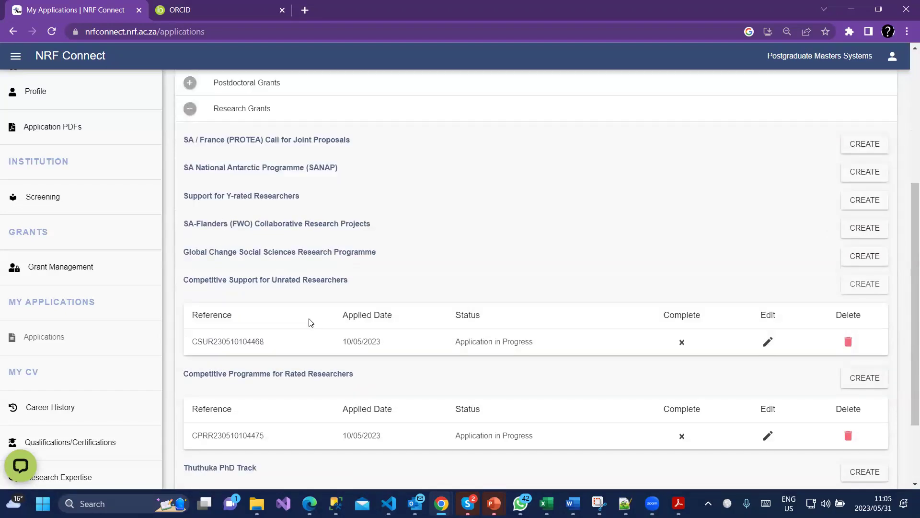
pyautogui.scroll(1, 309, 322)
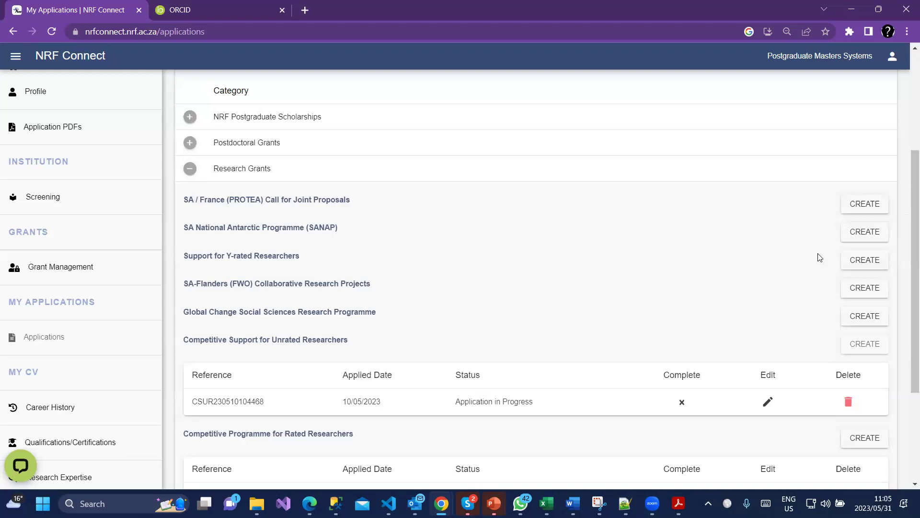
pyautogui.click(866, 206)
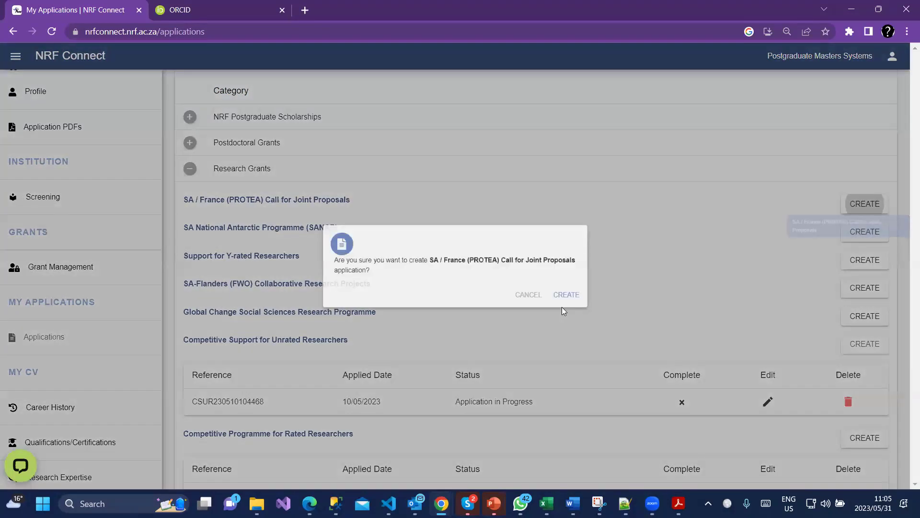
# Confirm creating the PROTEA application and open its Other Sources of Funding section.
pyautogui.click(586, 294)
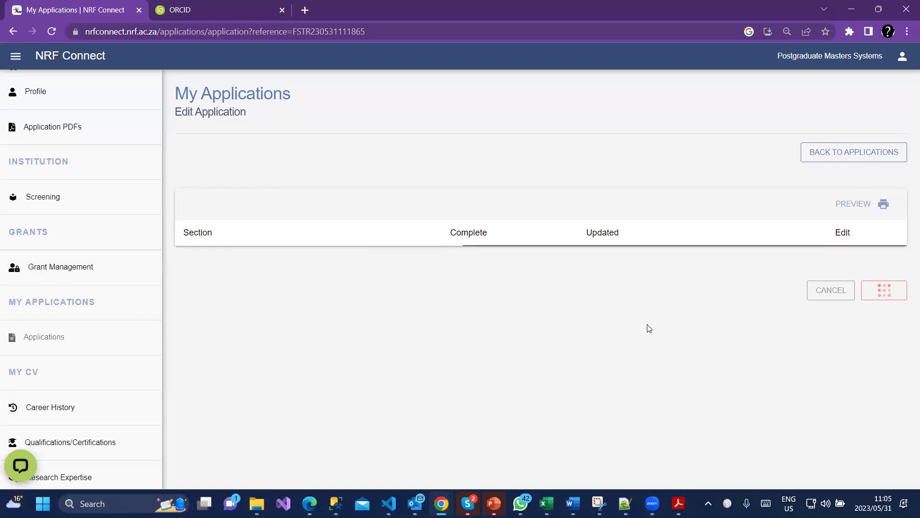
pyautogui.scroll(-4, 671, 383)
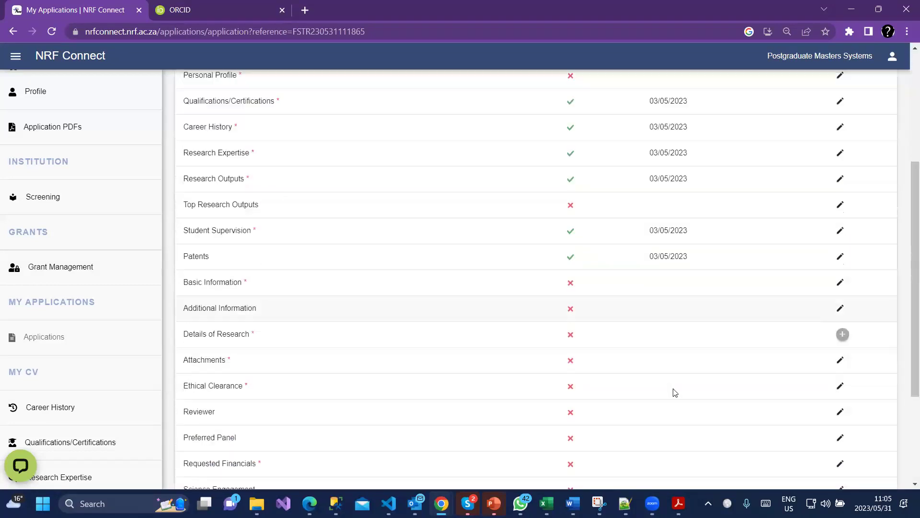
pyautogui.scroll(-3, 675, 393)
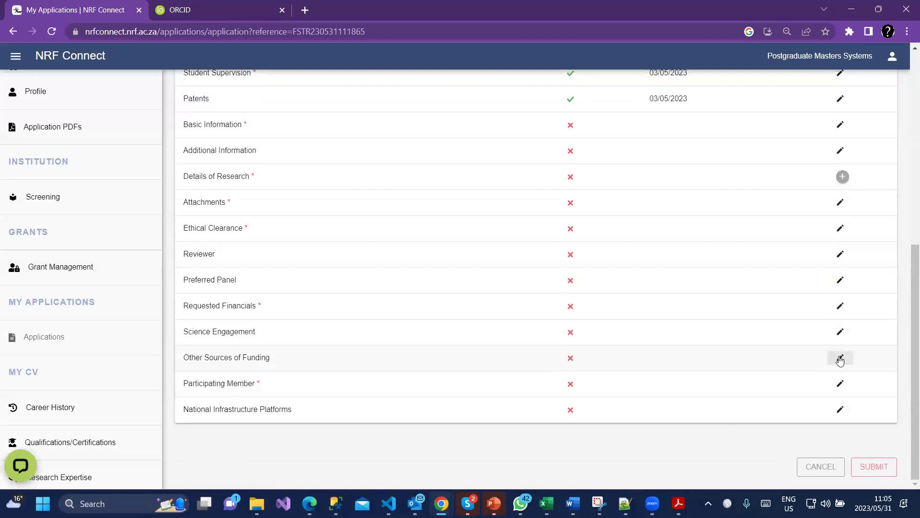
pyautogui.click(840, 359)
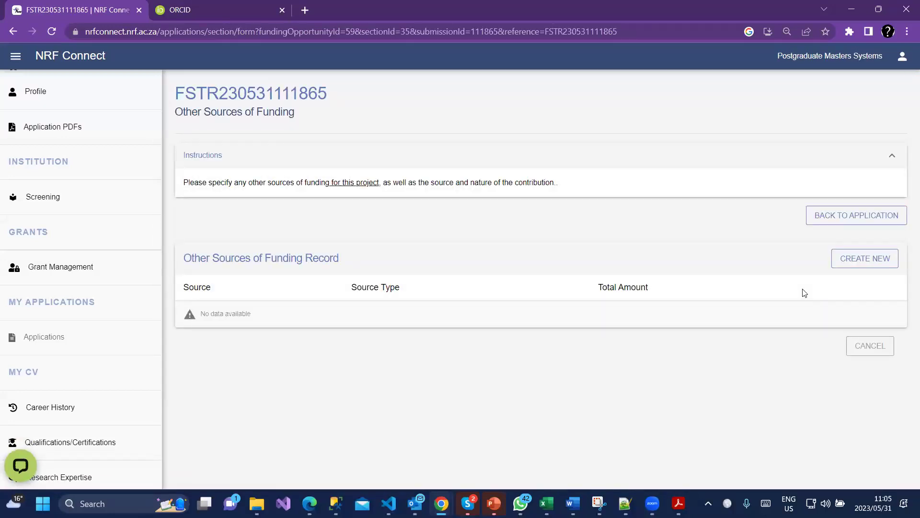
# View the new funding record form, then return to the PROTEA section list without adding one.
pyautogui.click(840, 263)
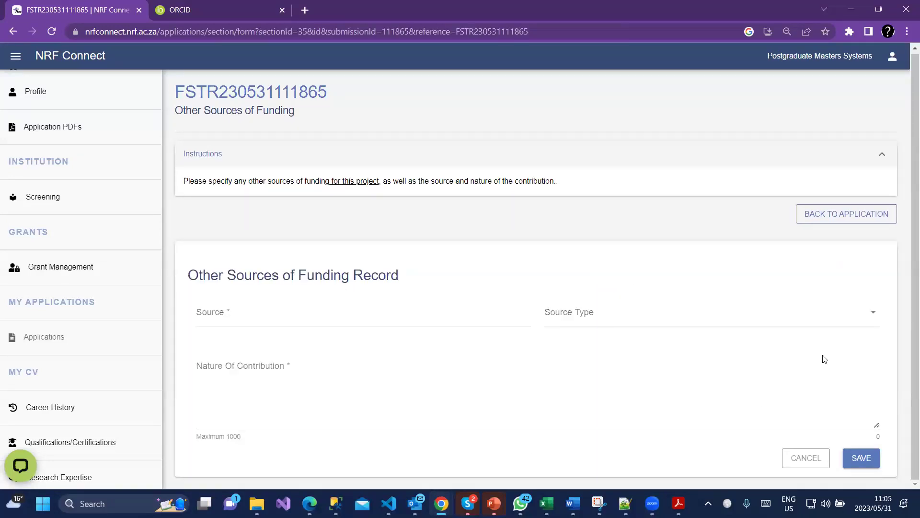
pyautogui.click(834, 213)
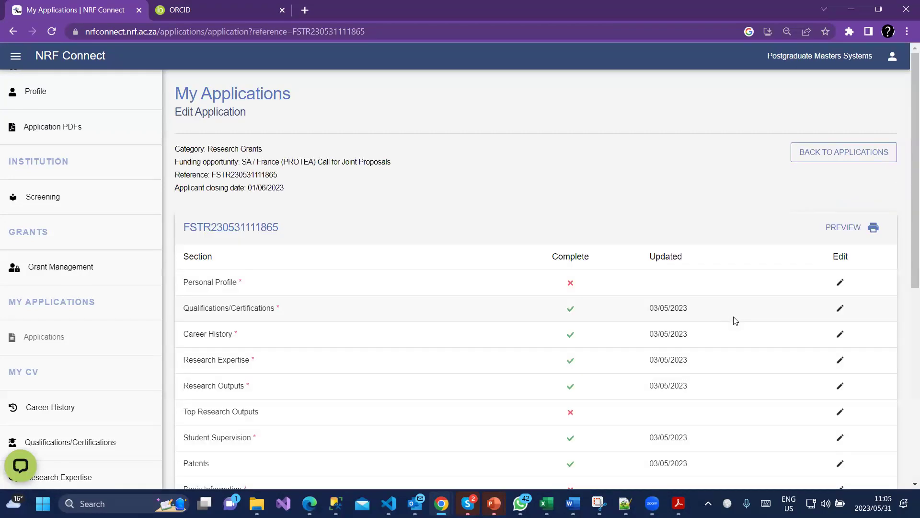
pyautogui.scroll(-3, 735, 321)
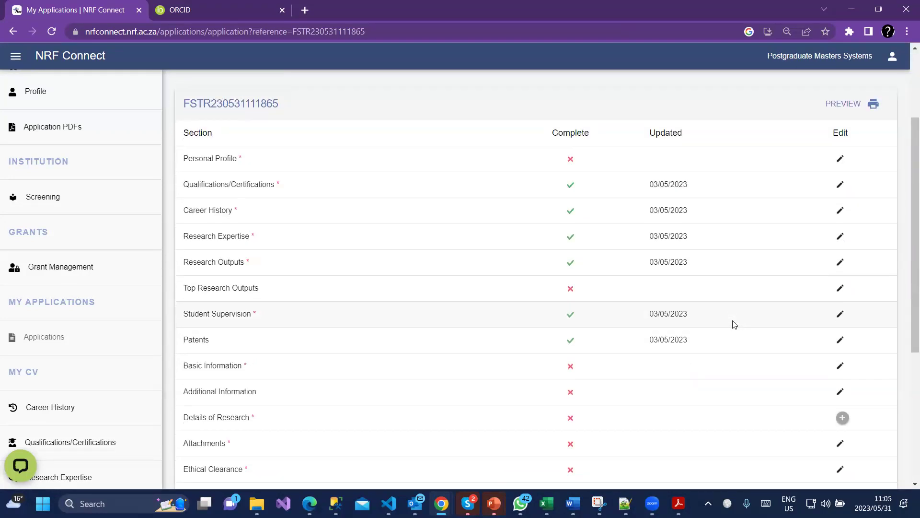
pyautogui.scroll(-3, 733, 323)
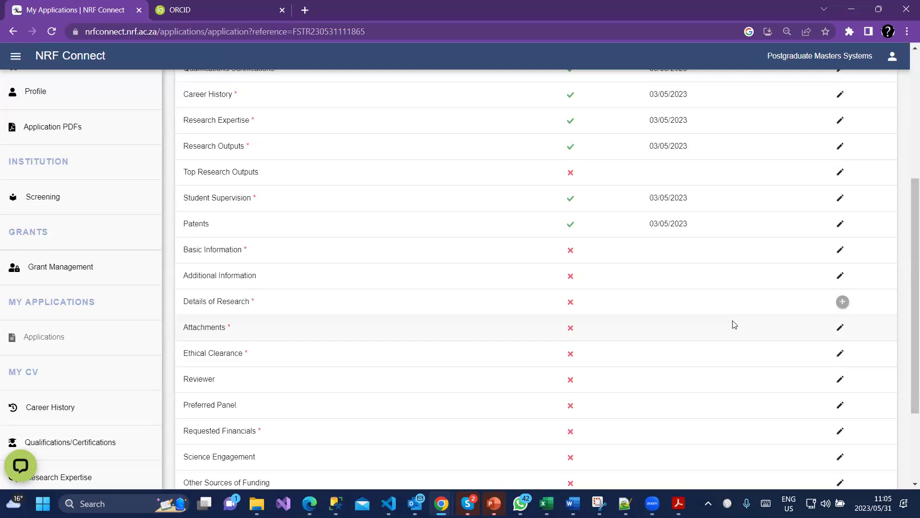